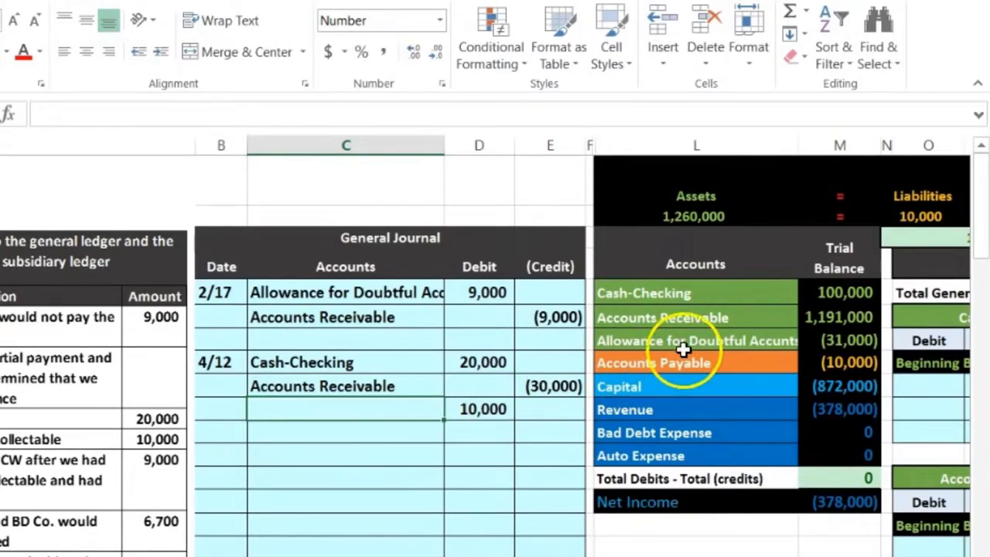
# Step: Copy the Allowance for Doubtful Accunts name from the trial balance into general journal cell C10, without its formatting
pyautogui.click(728, 337)
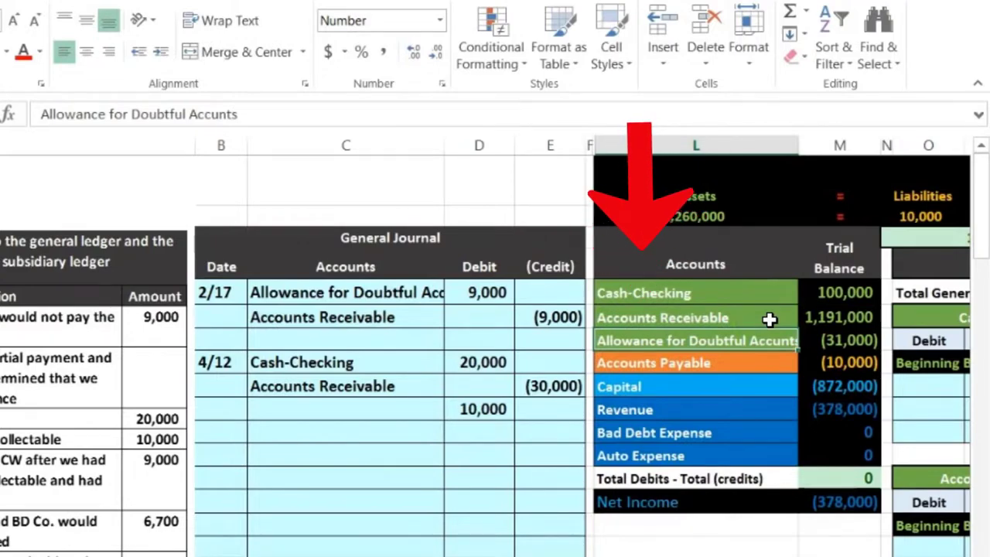
pyautogui.rightClick(763, 335)
pyautogui.click(833, 280)
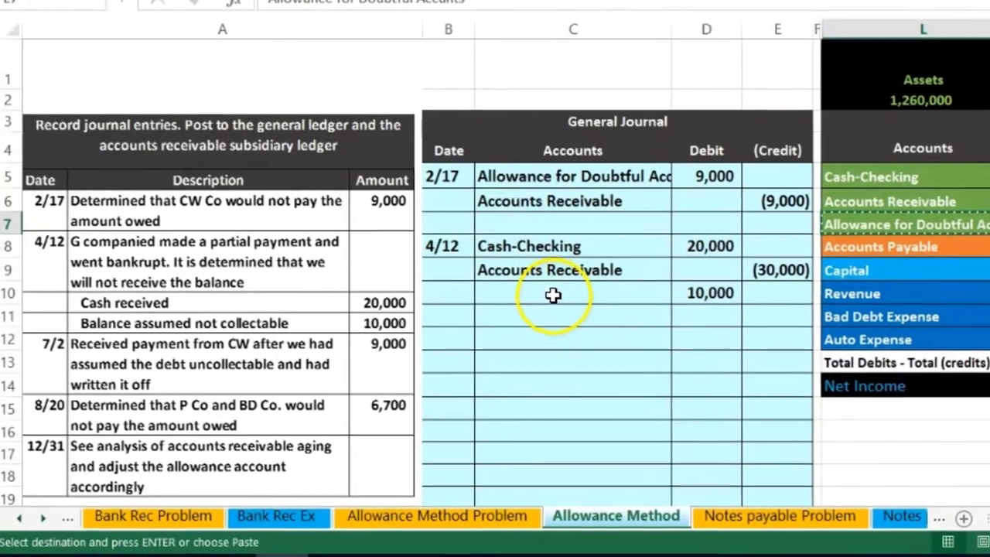
pyautogui.click(553, 295)
pyautogui.rightClick(553, 294)
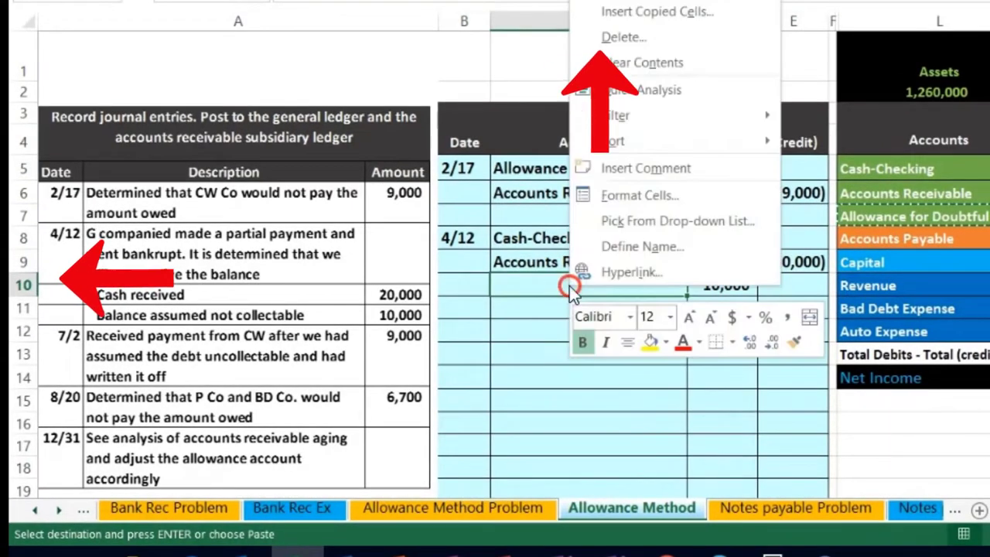
pyautogui.click(615, 1)
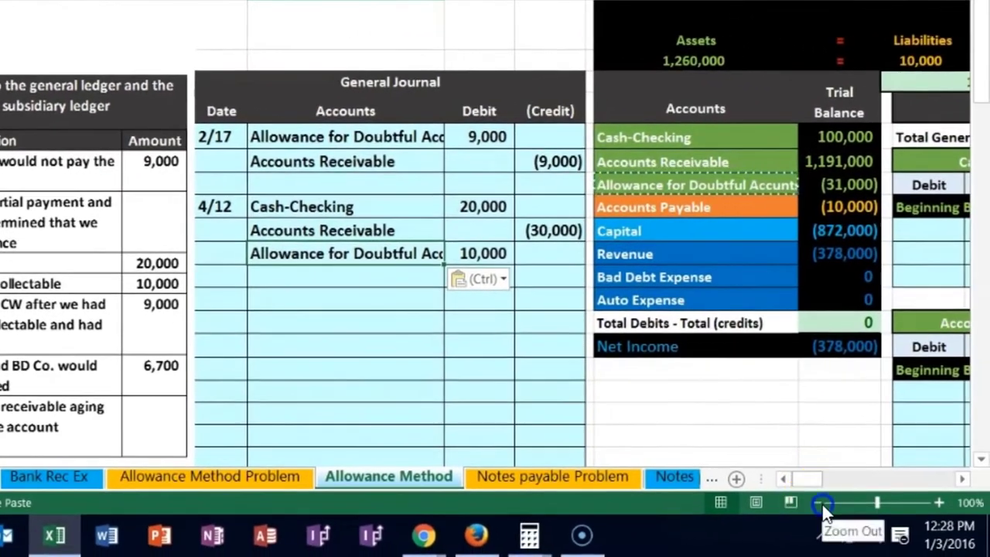
# Step: Post the 4/12 cash debit to the Cash-Checking ledger by linking debit cell O9 to journal cell D8
pyautogui.click(824, 503)
pyautogui.click(824, 504)
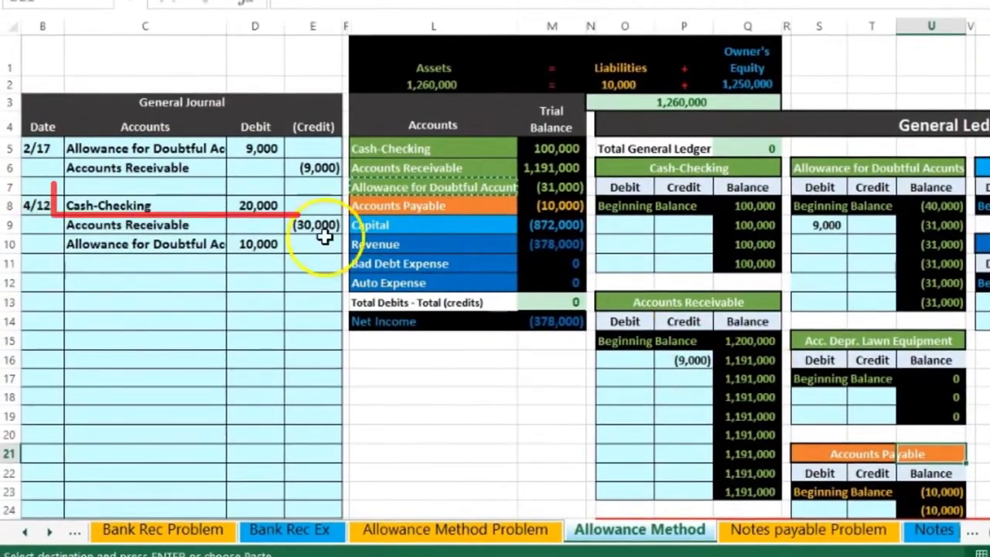
pyautogui.moveTo(162, 203); pyautogui.dragTo(239, 206)
pyautogui.moveTo(402, 158); pyautogui.dragTo(547, 144)
pyautogui.click(613, 225)
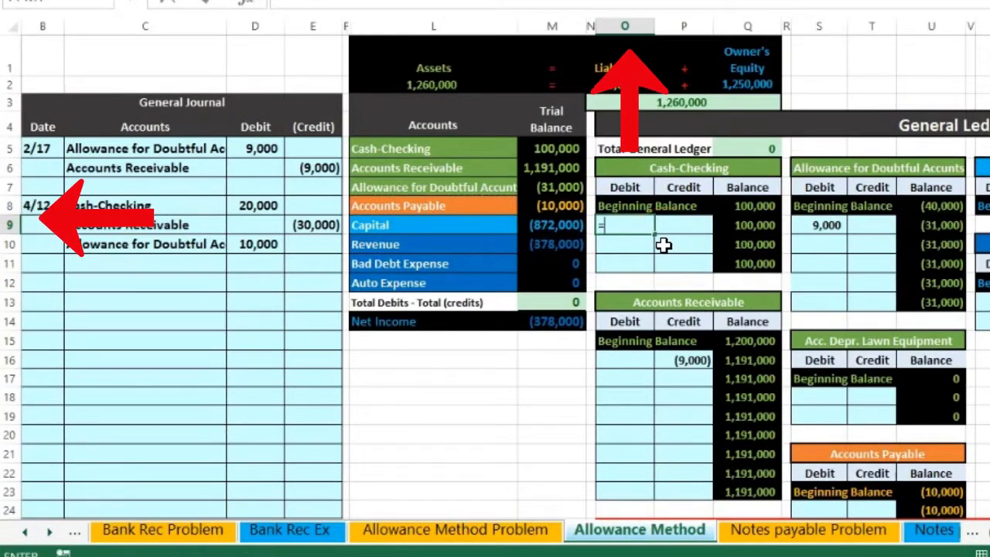
pyautogui.write('=')
pyautogui.click(261, 209)
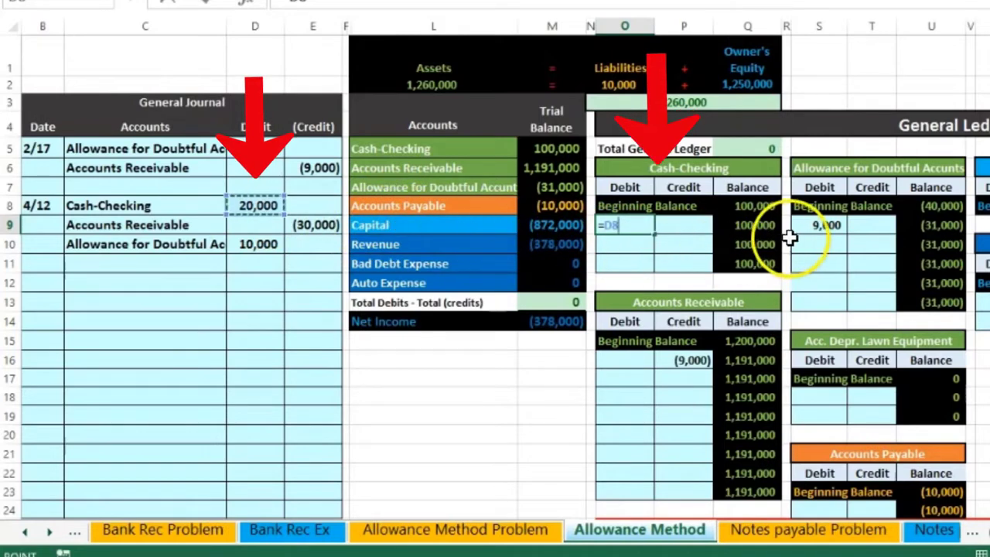
pyautogui.press('Return')
pyautogui.press('Return')
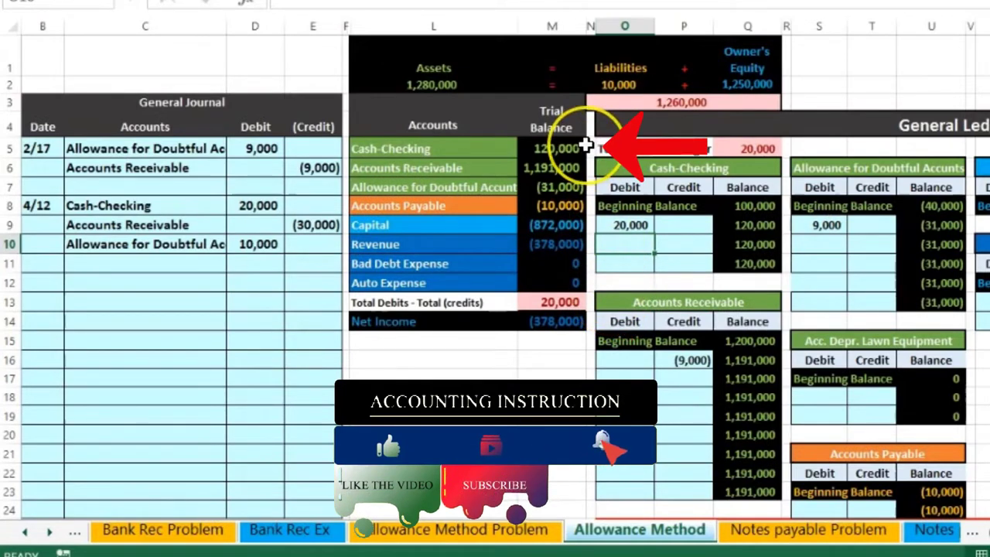
# Step: Post the 4/12 receivable credit to the Accounts Receivable ledger by linking credit cell P17 to journal cell E9
pyautogui.moveTo(188, 223); pyautogui.dragTo(285, 227)
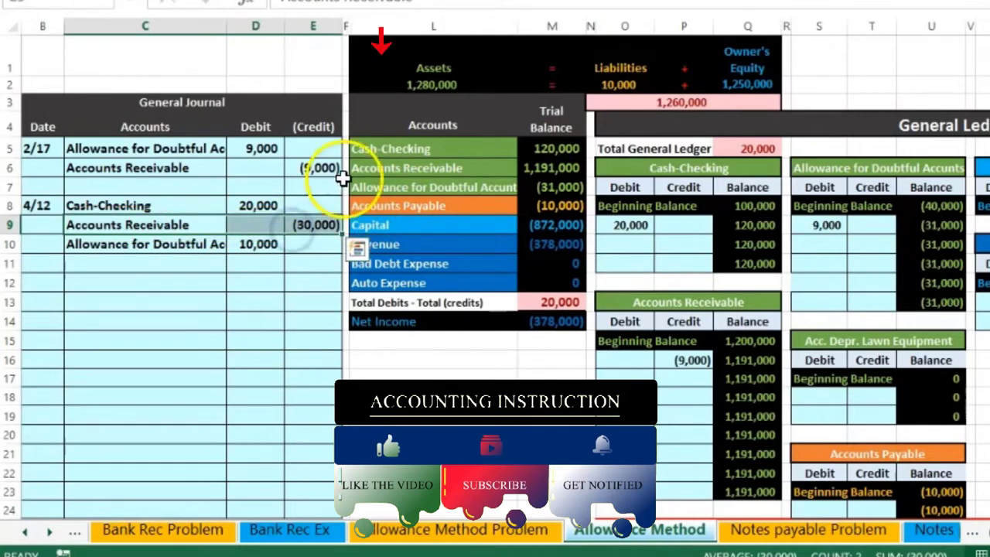
pyautogui.moveTo(382, 167); pyautogui.dragTo(552, 176)
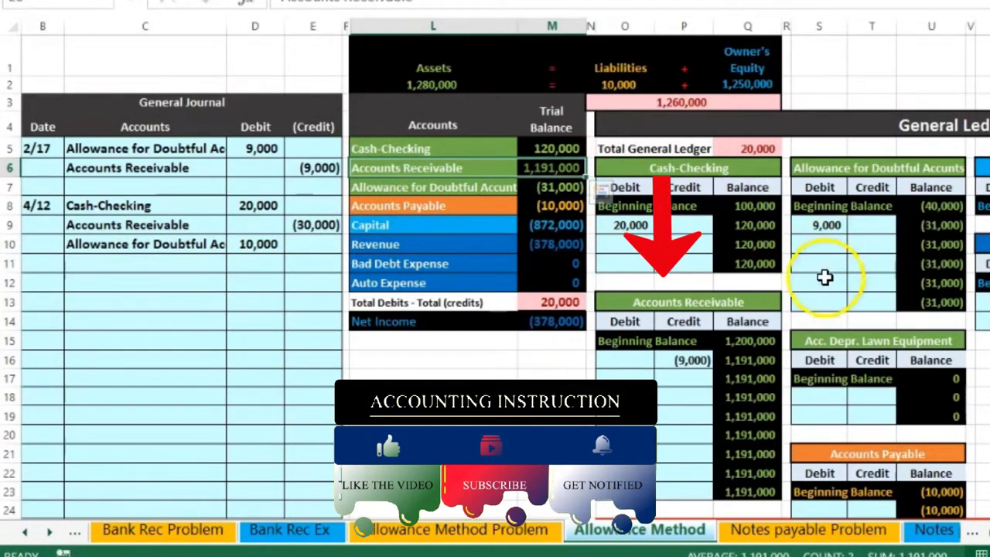
pyautogui.click(689, 378)
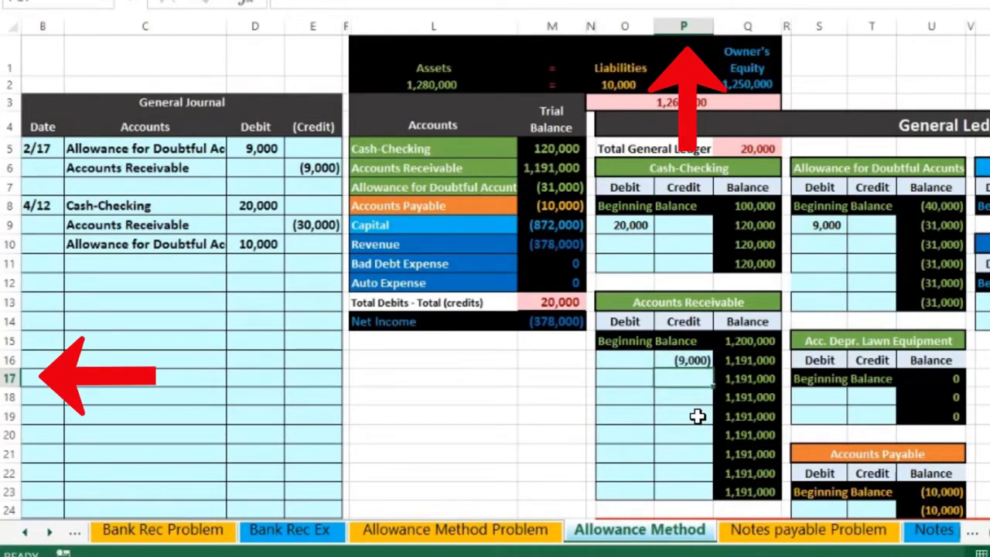
pyautogui.write('=')
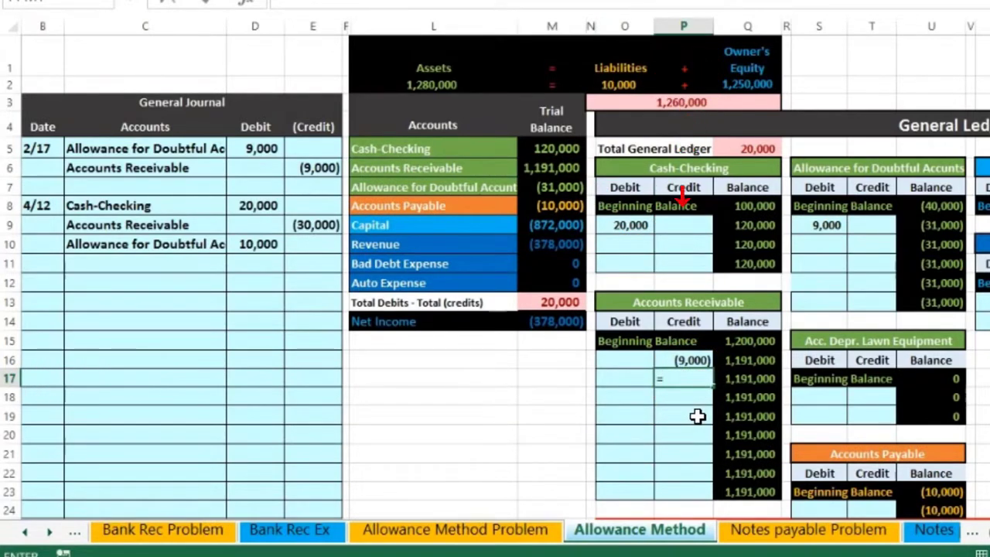
pyautogui.click(314, 224)
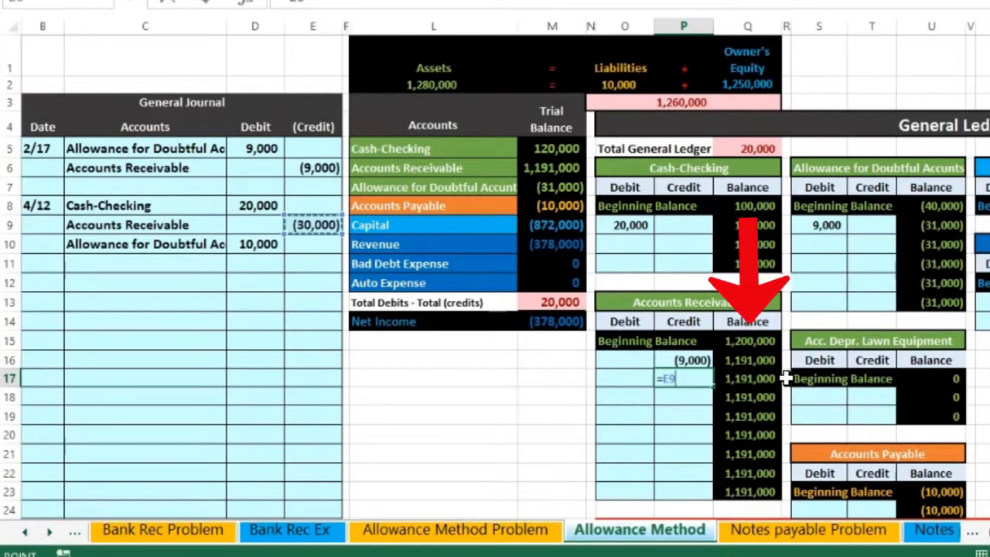
pyautogui.press('Return')
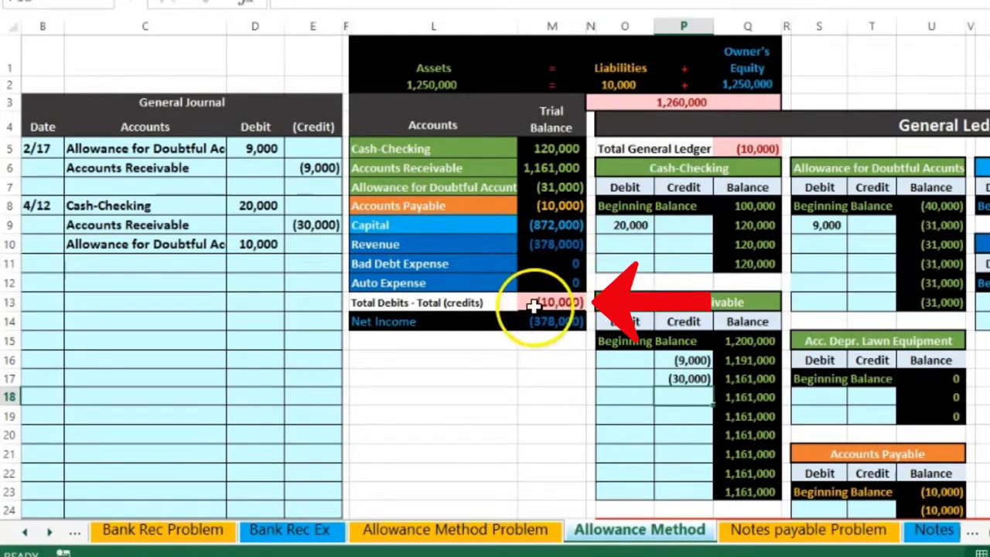
# Step: Post the 4/12 allowance debit to the Allowance for Doubtful Accunts ledger by linking debit cell S10 to journal cell D10
pyautogui.moveTo(149, 242)
pyautogui.mouseDown()
pyautogui.moveTo(274, 245)
pyautogui.moveTo(258, 248)
pyautogui.mouseUp()
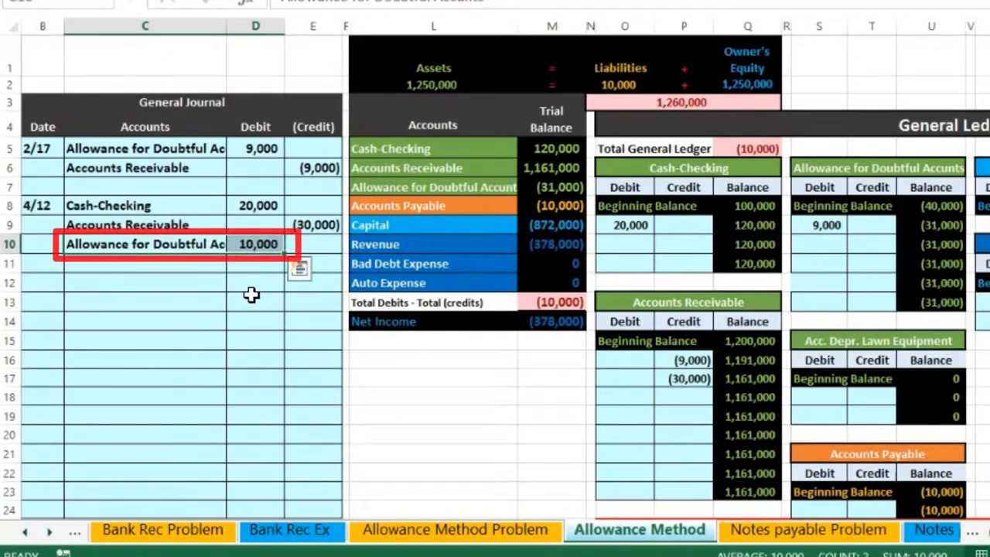
pyautogui.moveTo(369, 188); pyautogui.dragTo(530, 190)
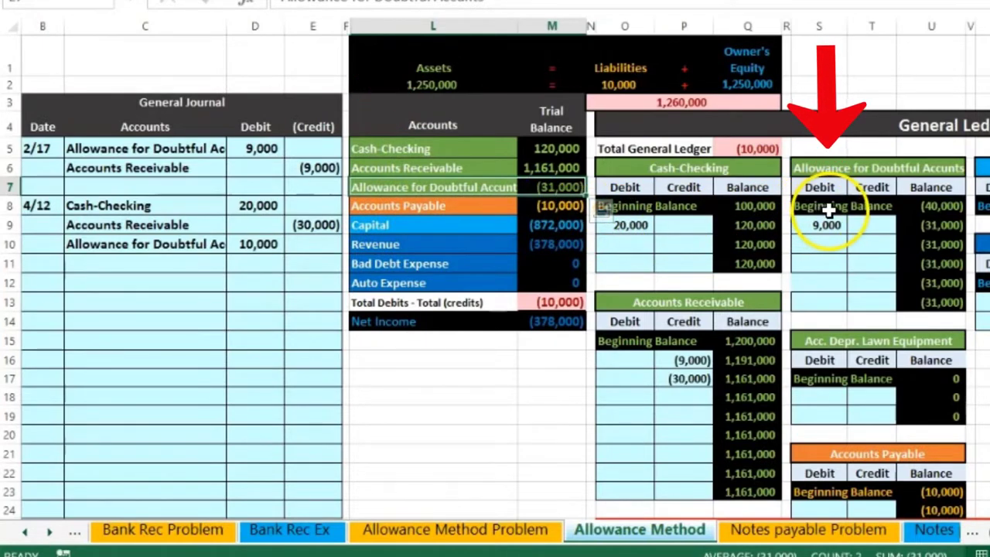
pyautogui.click(823, 245)
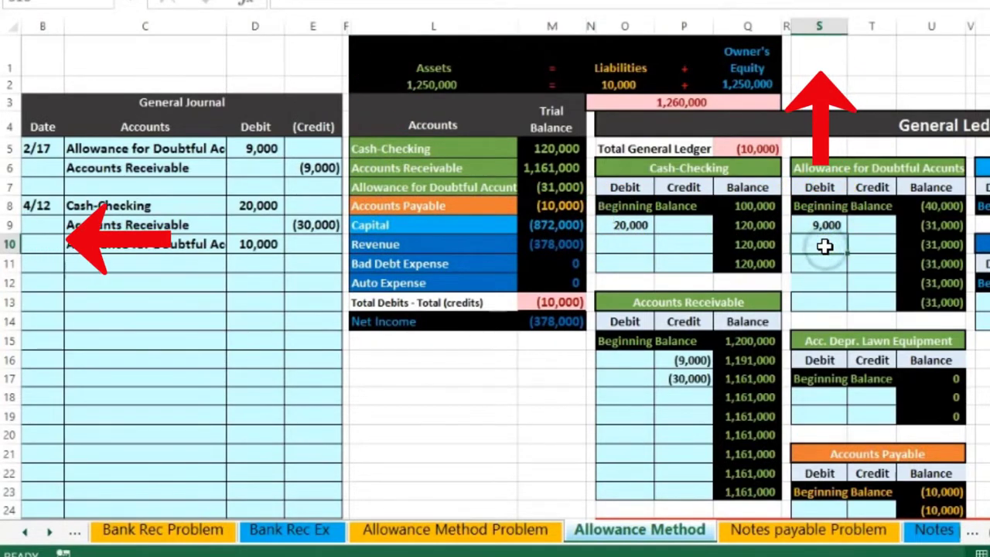
pyautogui.write('=')
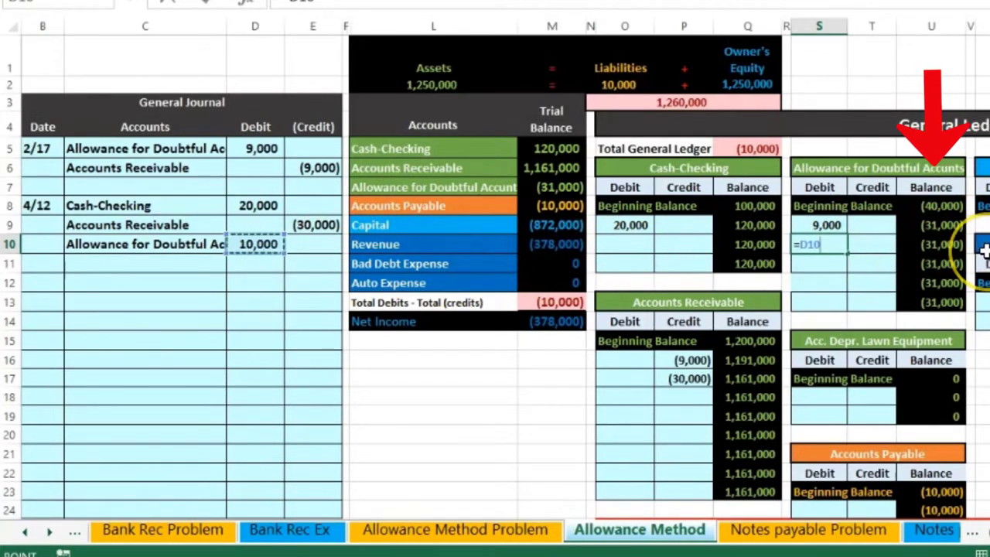
pyautogui.press('Return')
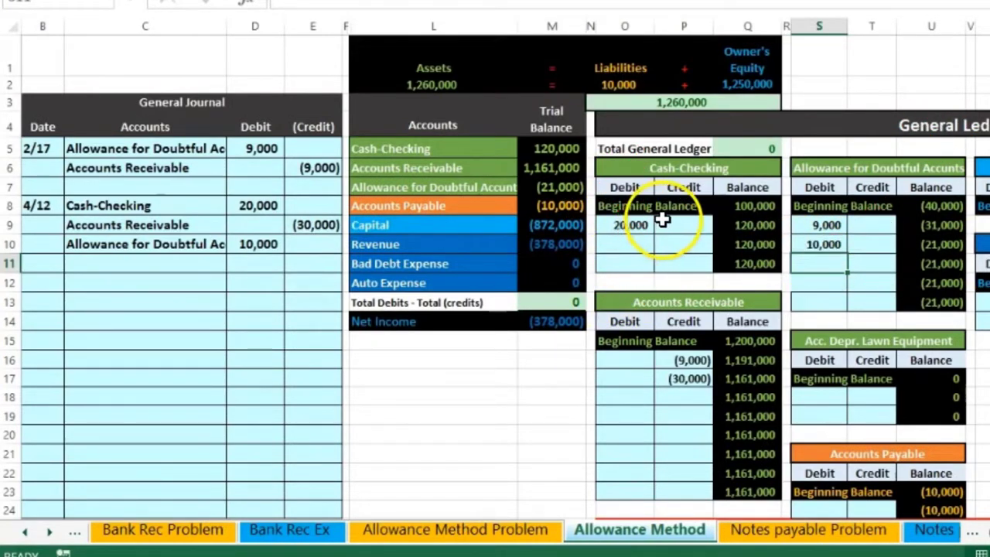
# Step: Post the 4/12 receivable credit to G Co's subsidiary ledger by linking credit cell P31 to Accounts Receivable cell P17
pyautogui.scroll(-1, 662, 217)
pyautogui.click(636, 284)
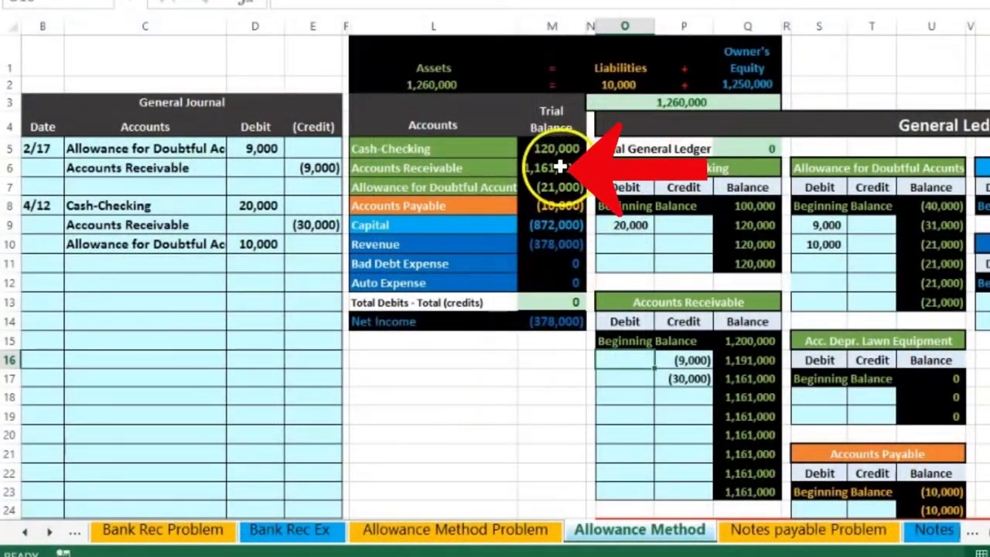
pyautogui.click(552, 166)
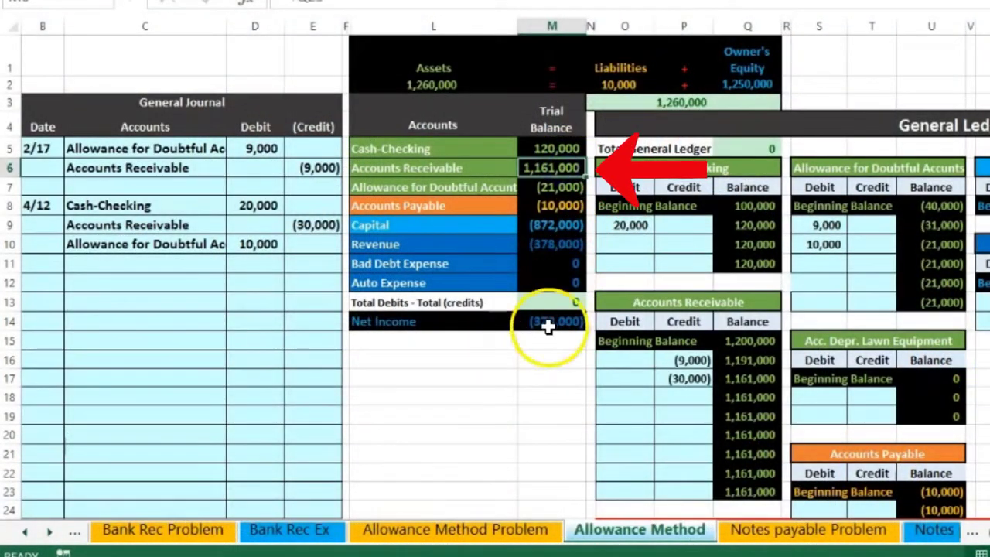
pyautogui.click(538, 116)
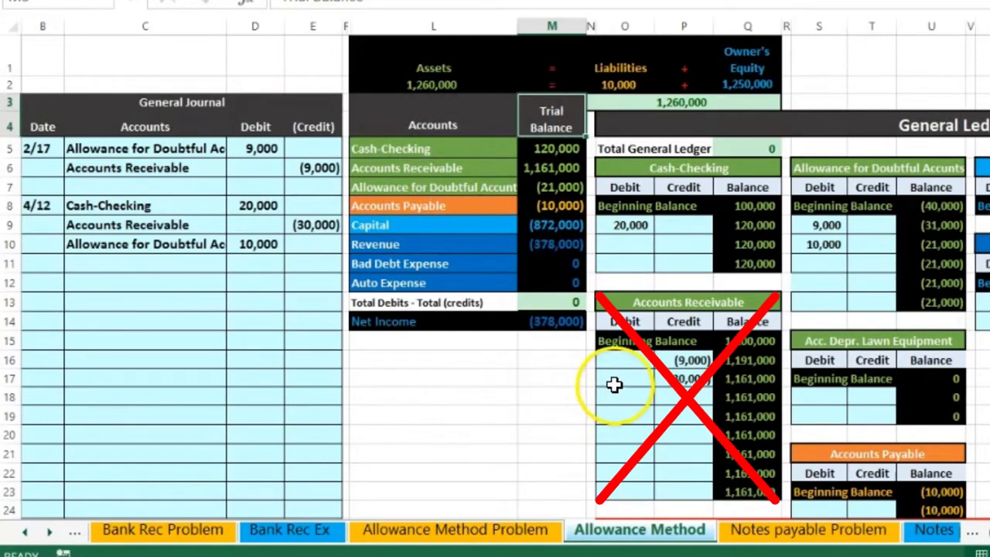
pyautogui.click(613, 384)
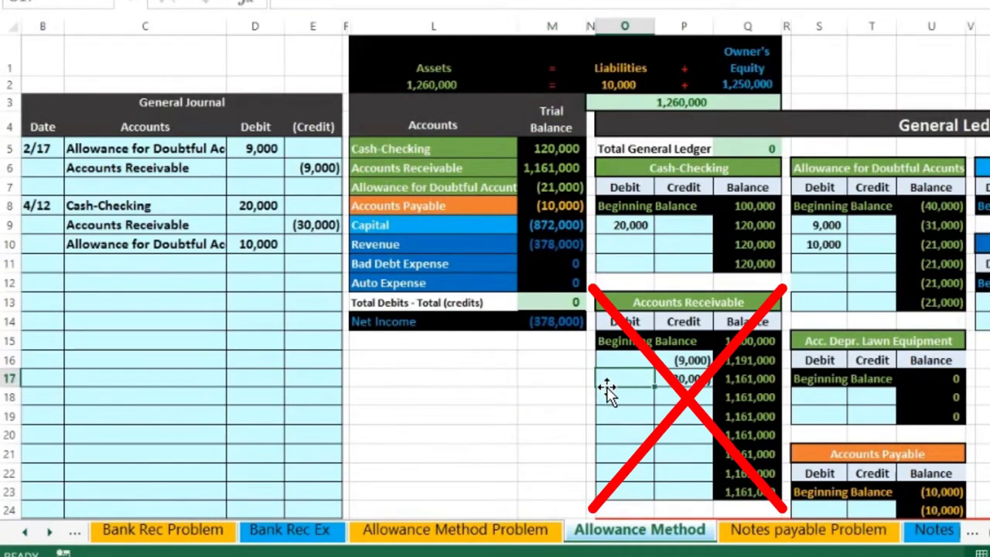
pyautogui.scroll(-5, 606, 386)
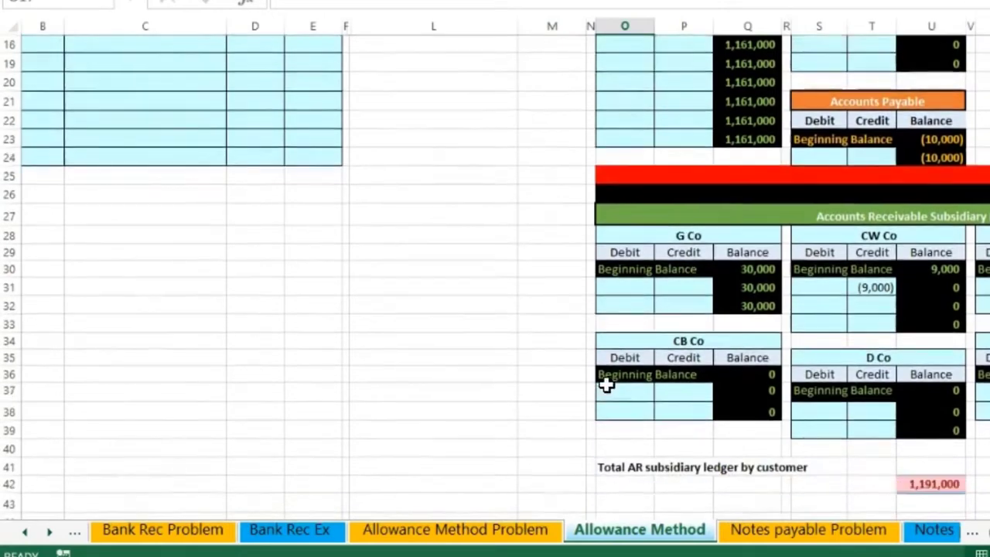
pyautogui.moveTo(978, 530); pyautogui.dragTo(988, 530)
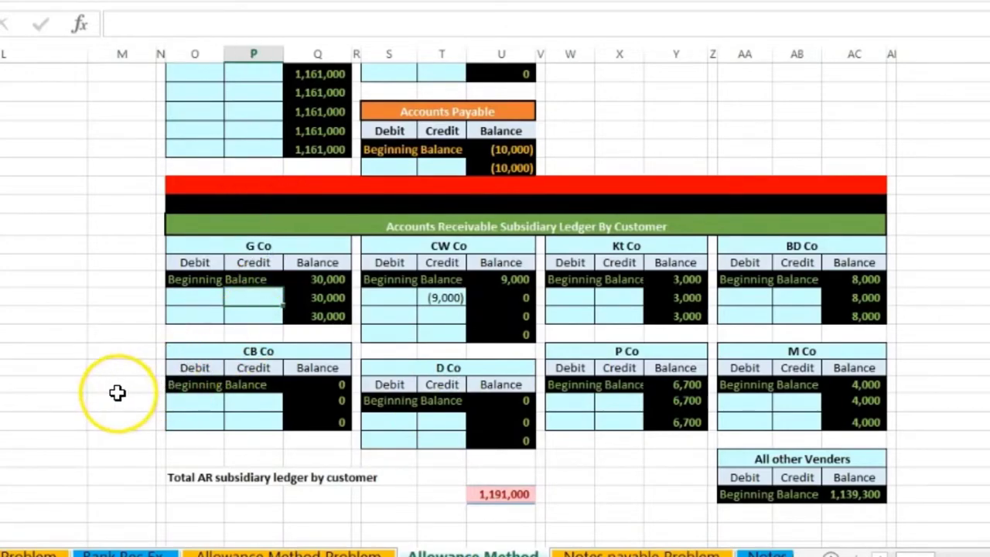
pyautogui.scroll(2, 116, 393)
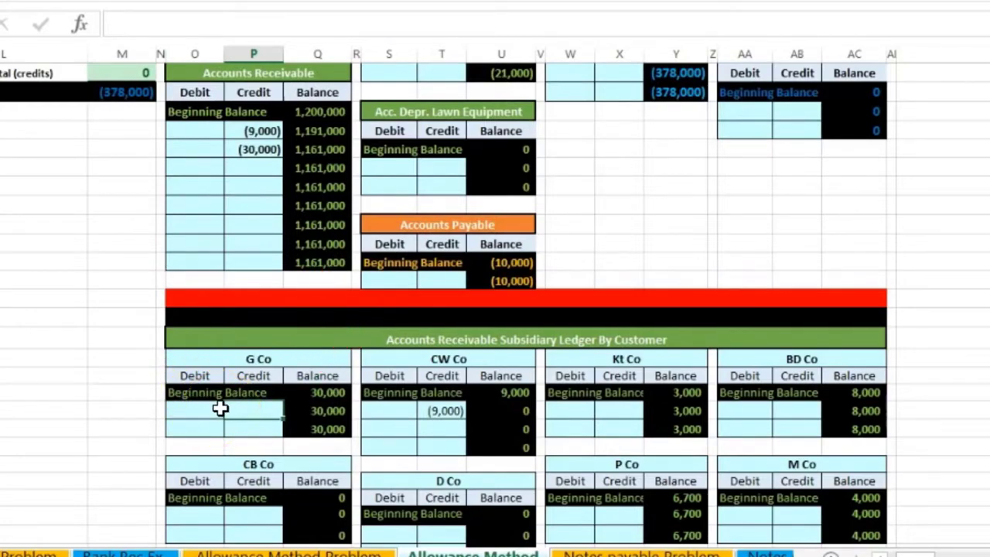
pyautogui.write('=')
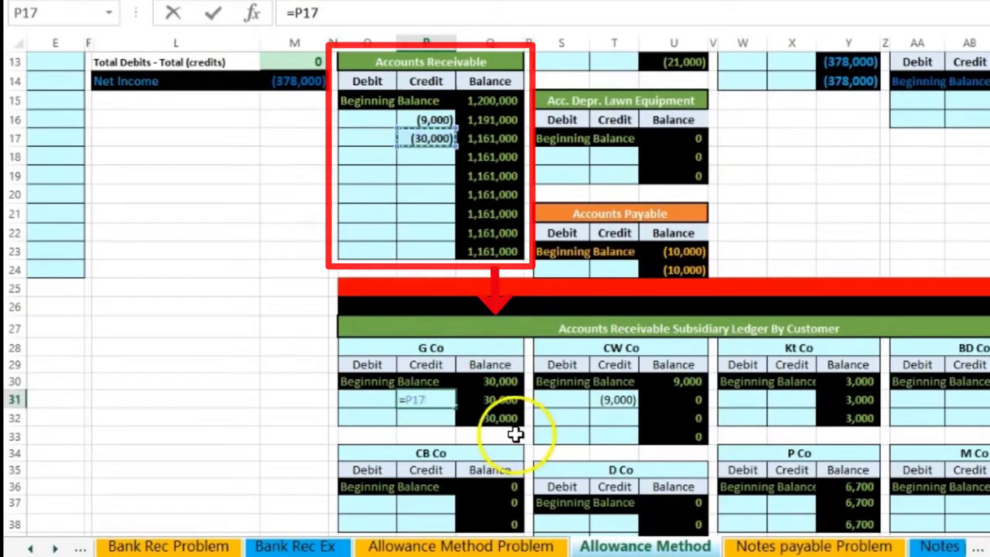
pyautogui.press('Return')
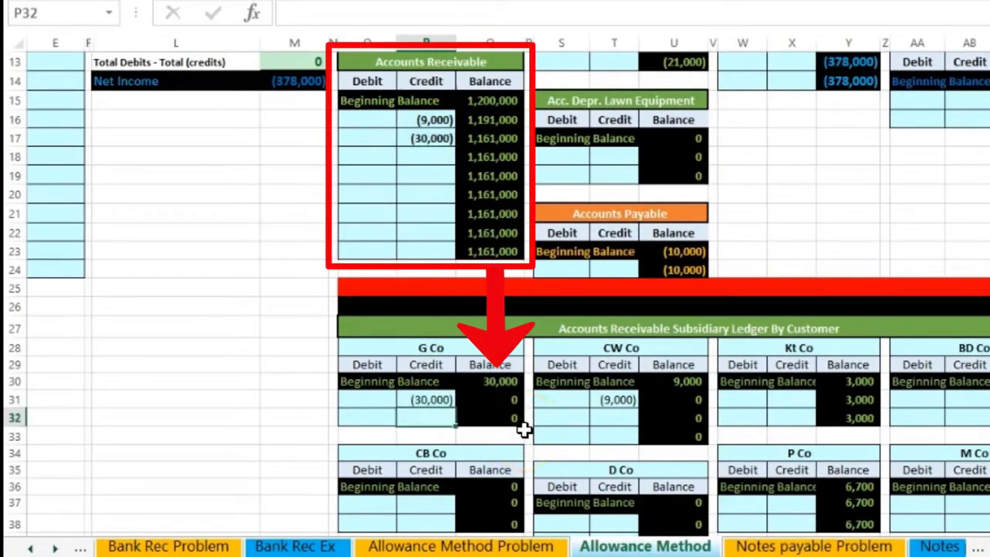
# Step: Check the subsidiary ledger total's formula and compare the total with the Accounts Receivable ledger balance and its trial balance amount
pyautogui.scroll(-2, 699, 410)
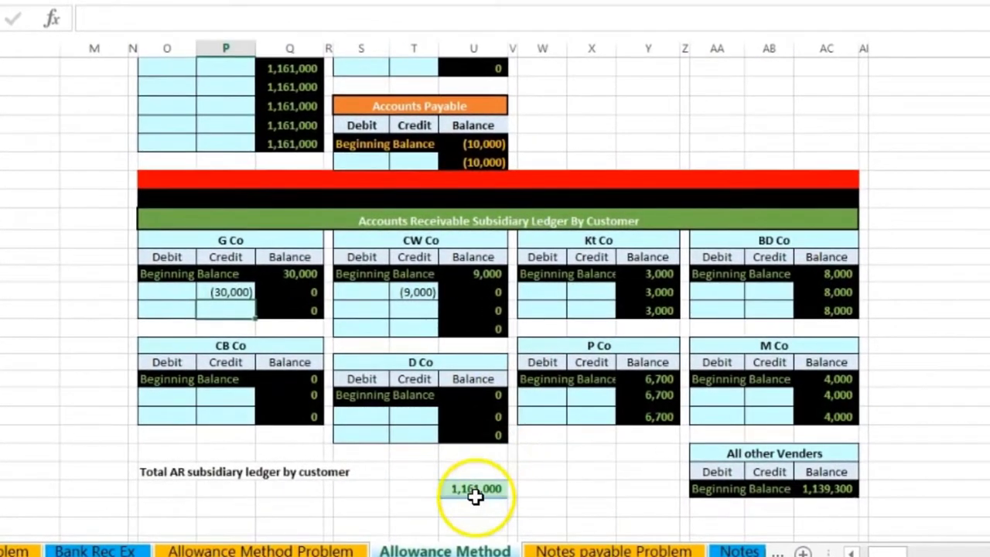
pyautogui.doubleClick(557, 488)
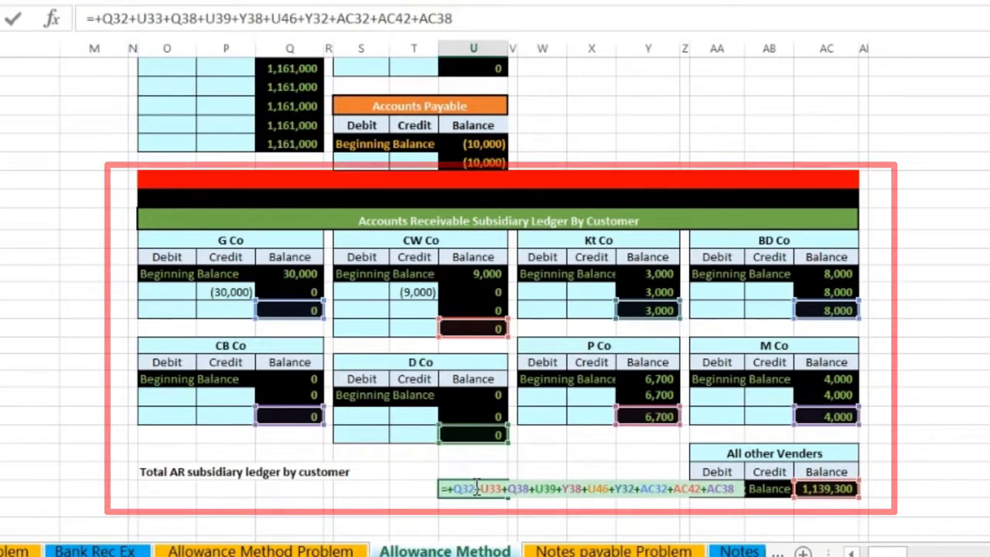
pyautogui.press('Return')
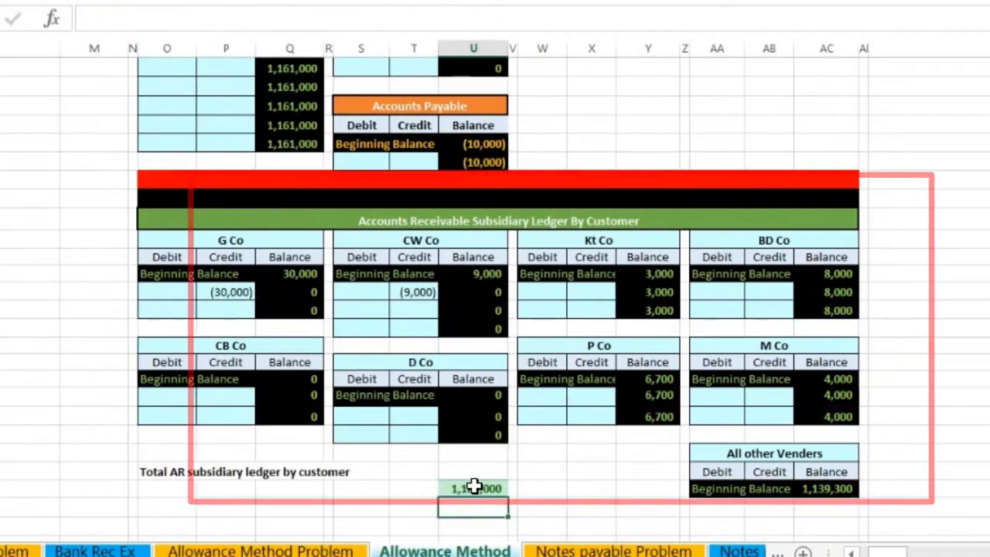
pyautogui.click(473, 488)
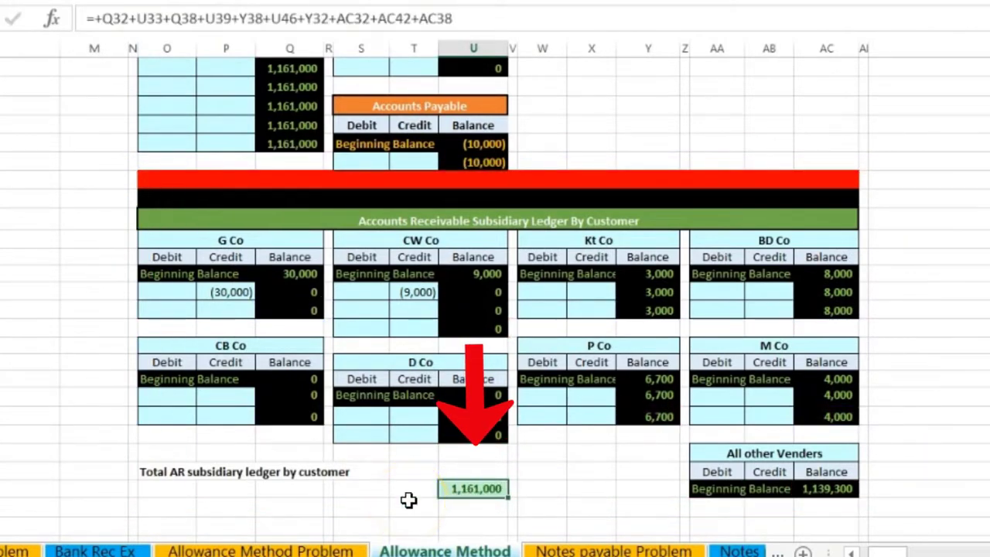
pyautogui.scroll(3, 398, 500)
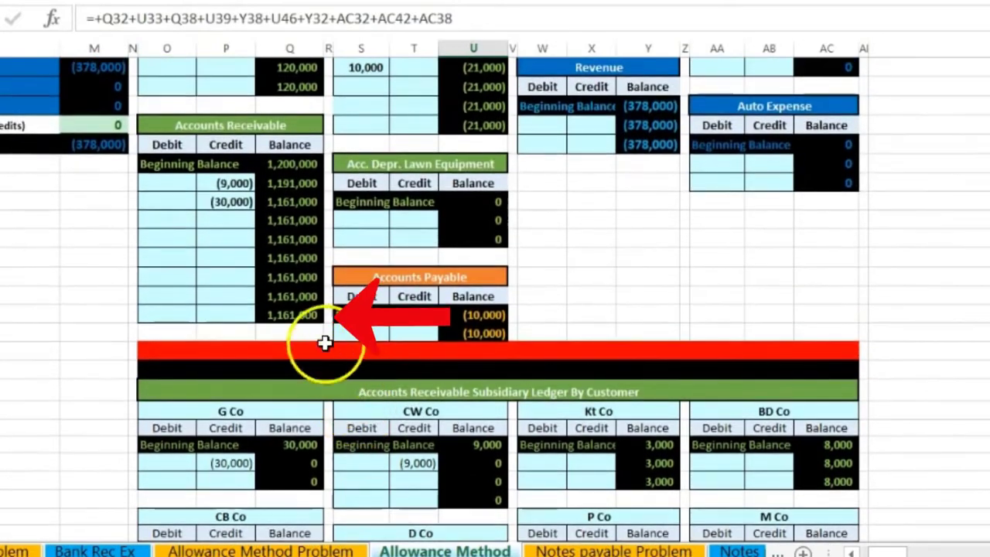
pyautogui.click(298, 316)
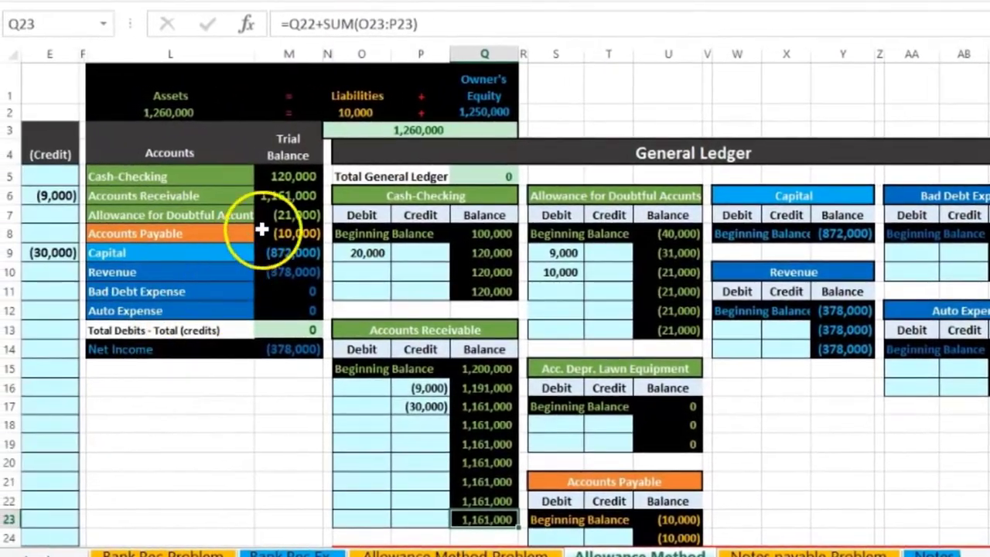
pyautogui.click(285, 196)
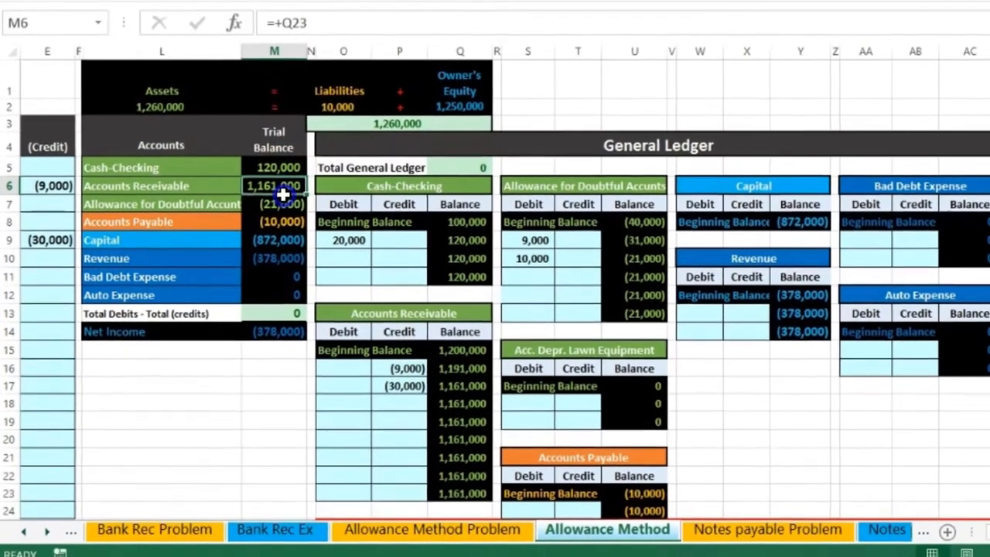
# Step: Start the next general journal entry by entering the date 7/2 in cell B12
pyautogui.moveTo(298, 193); pyautogui.dragTo(298, 212)
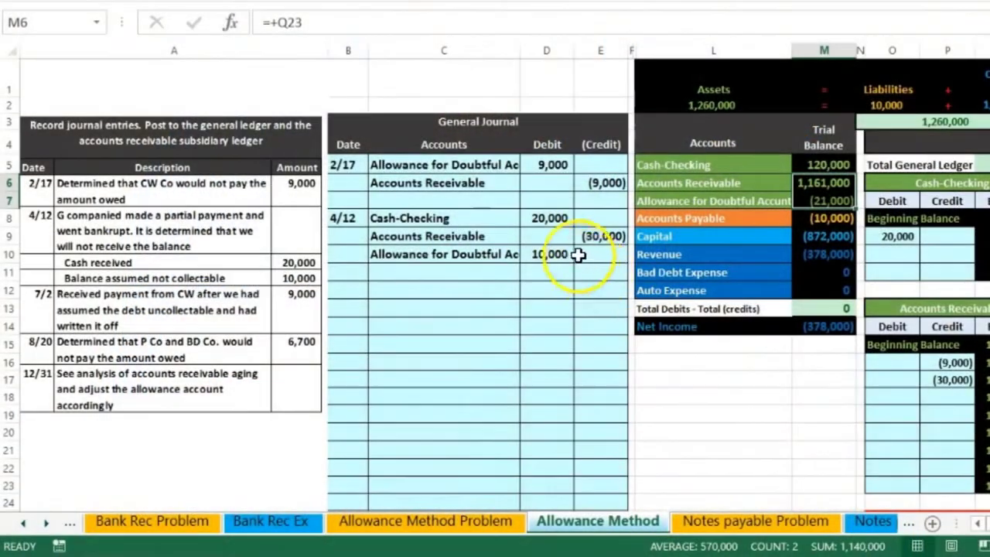
pyautogui.click(548, 217)
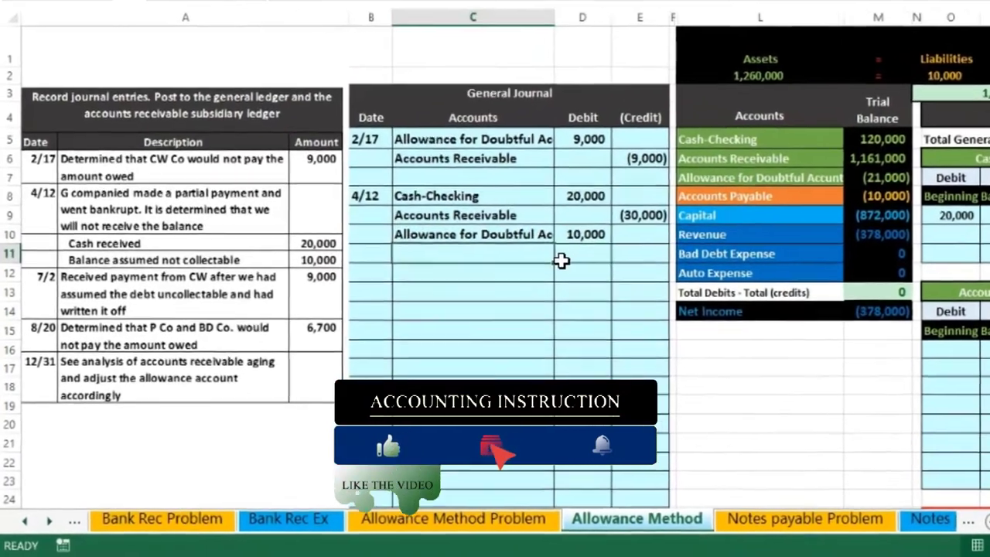
pyautogui.press('Down')
pyautogui.press('Down')
pyautogui.press('Left')
pyautogui.press('Left')
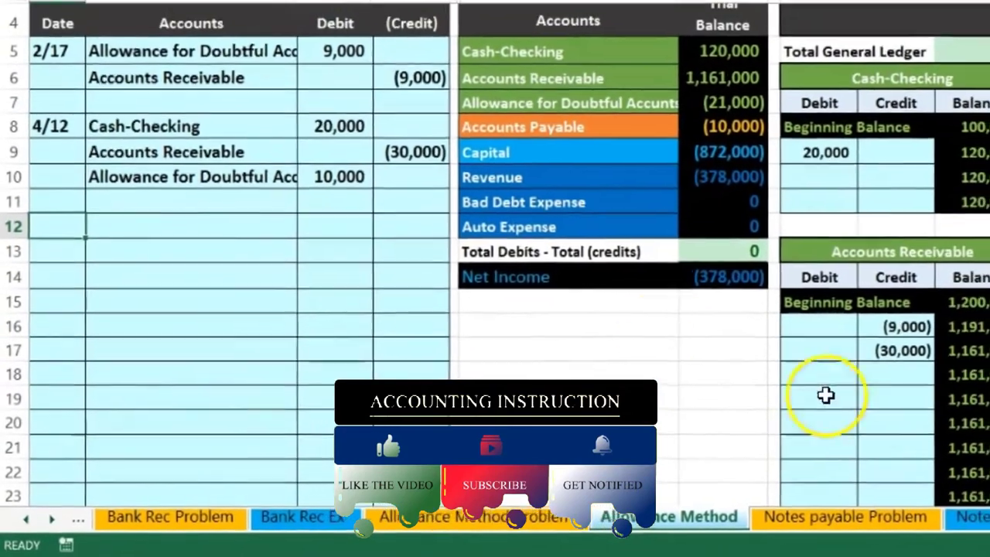
pyautogui.click(843, 303)
pyautogui.press('Left')
pyautogui.press('Left')
pyautogui.press('Left')
pyautogui.press('Left')
pyautogui.press('Left')
pyautogui.press('Left')
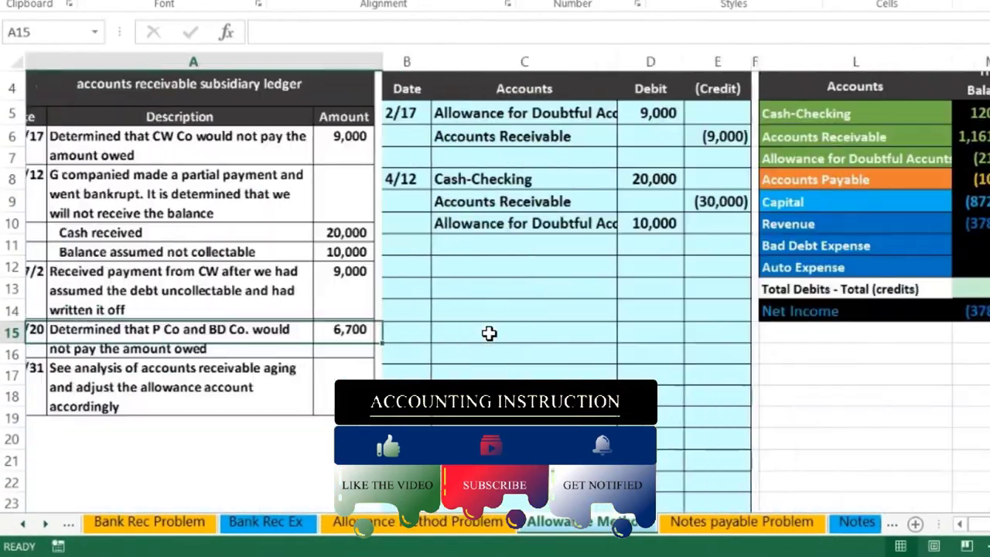
pyautogui.click(434, 263)
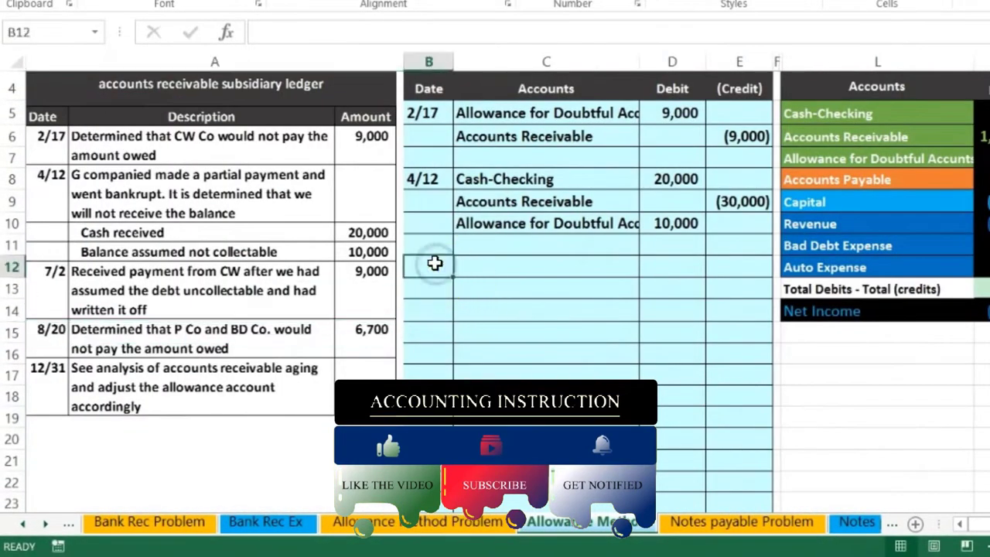
pyautogui.write('7/2')
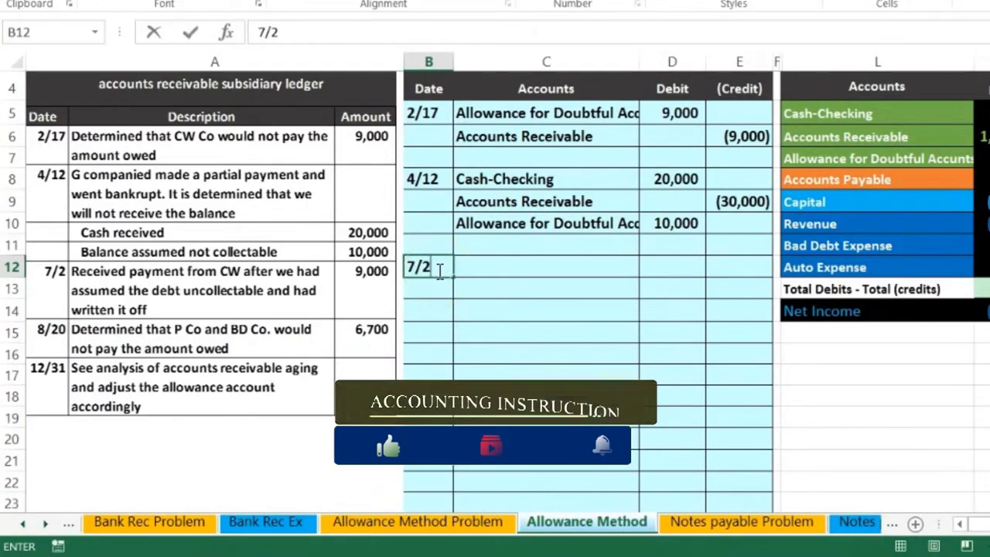
pyautogui.press('Return')
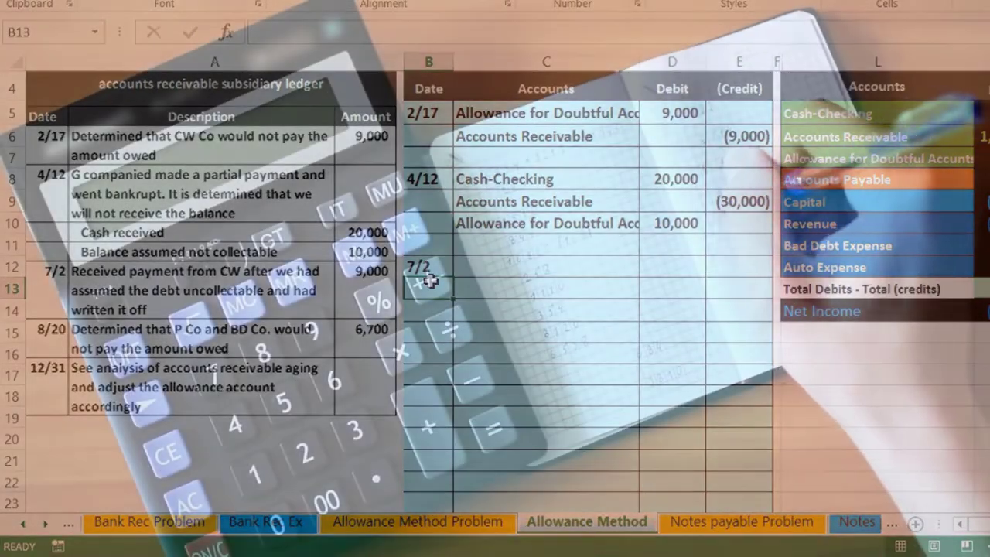
# Step: Examine CW Co's beginning balance, write-off credit and open debit cells in the subsidiary ledger, along with Cash-Checking in the trial balance
pyautogui.press('Right')
pyautogui.press('Right')
pyautogui.press('Right')
pyautogui.press('Right')
pyautogui.press('Right')
pyautogui.press('Right')
pyautogui.press('Right')
pyautogui.press('Right')
pyautogui.press('Right')
pyautogui.press('Right')
pyautogui.press('Right')
pyautogui.press('Right')
pyautogui.press('Right')
pyautogui.press('Right')
pyautogui.press('Right')
pyautogui.press('Right')
pyautogui.press('Right')
pyautogui.press('Right')
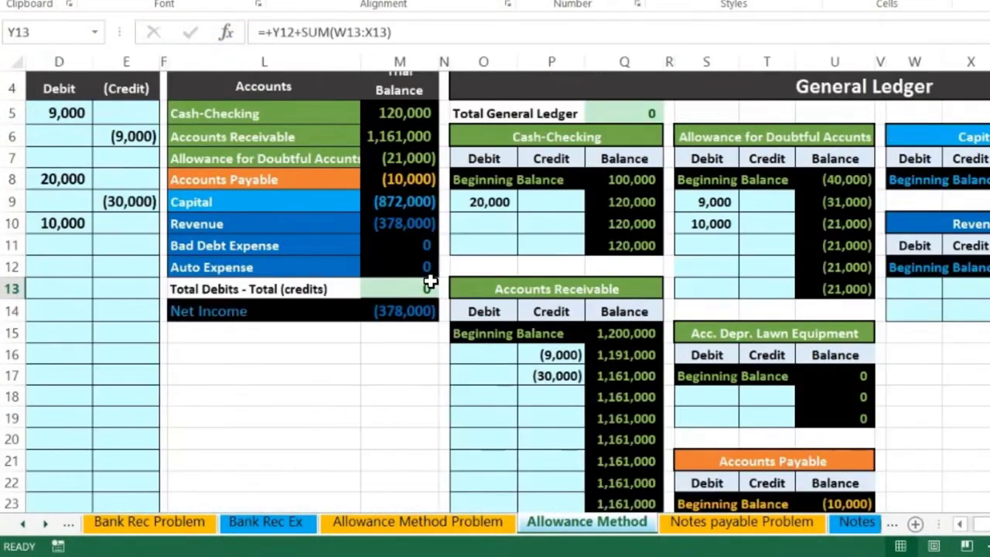
pyautogui.scroll(-7, 555, 349)
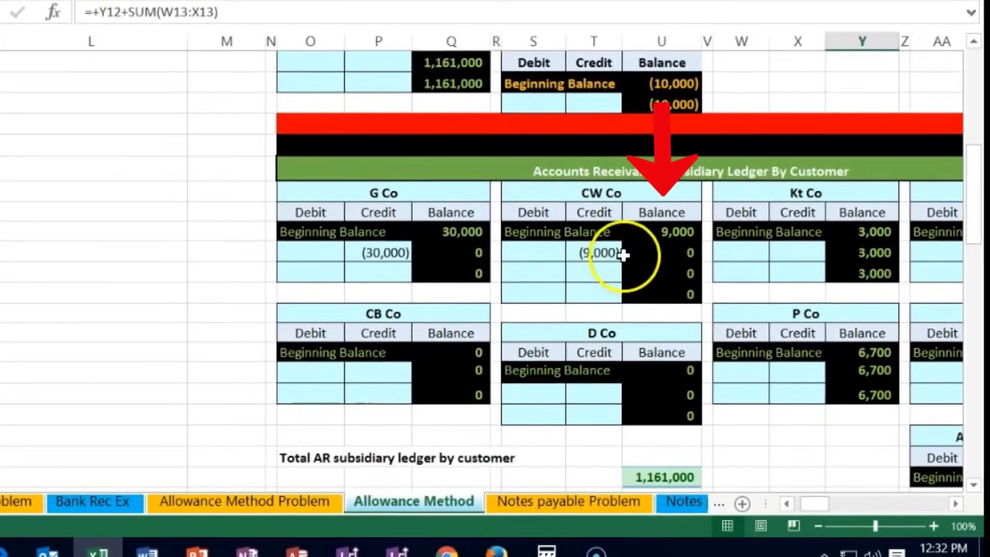
pyautogui.click(649, 239)
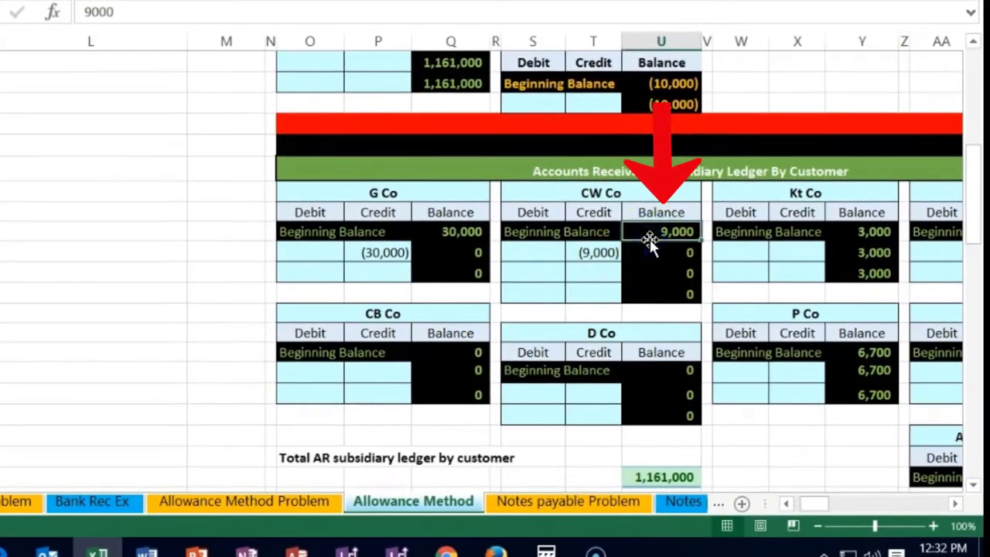
pyautogui.click(610, 249)
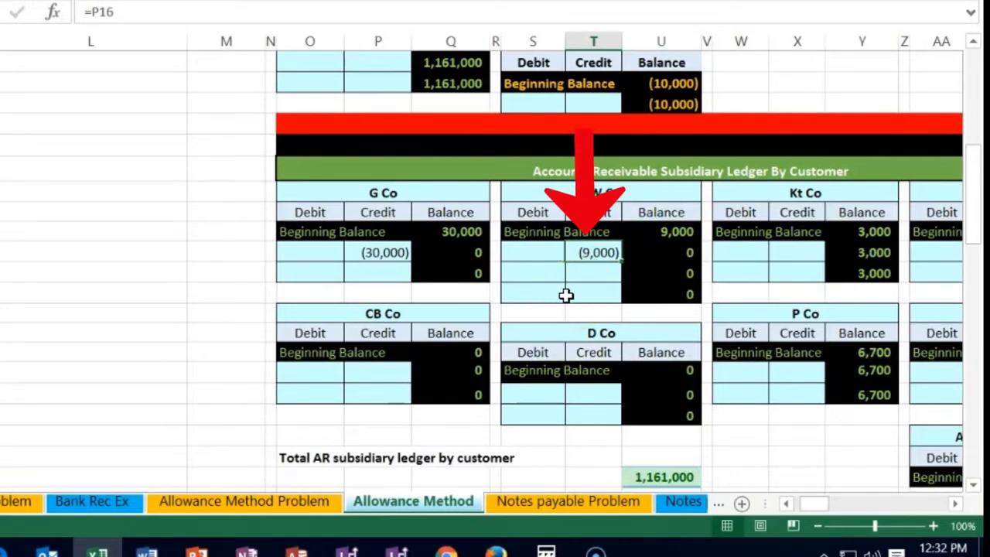
pyautogui.click(654, 290)
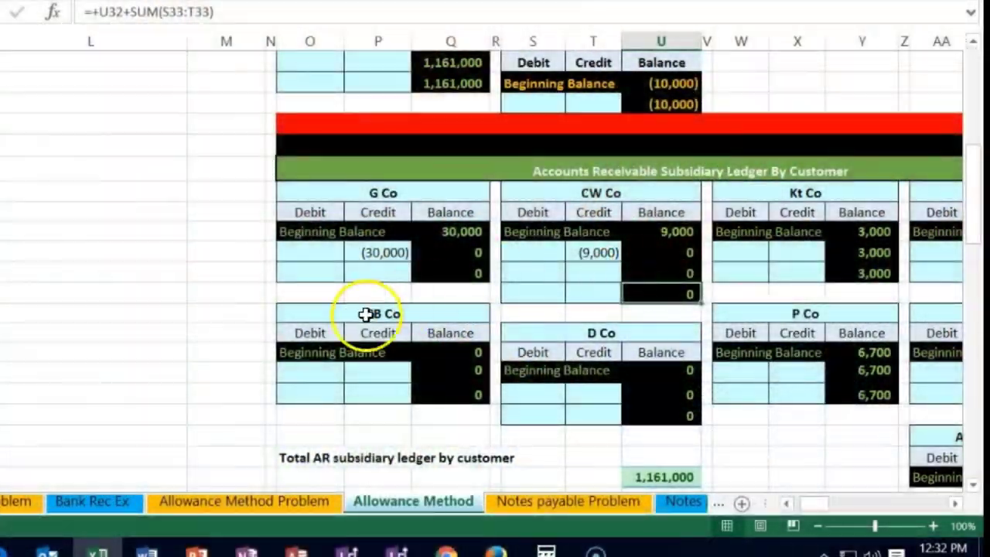
pyautogui.scroll(8, 99, 361)
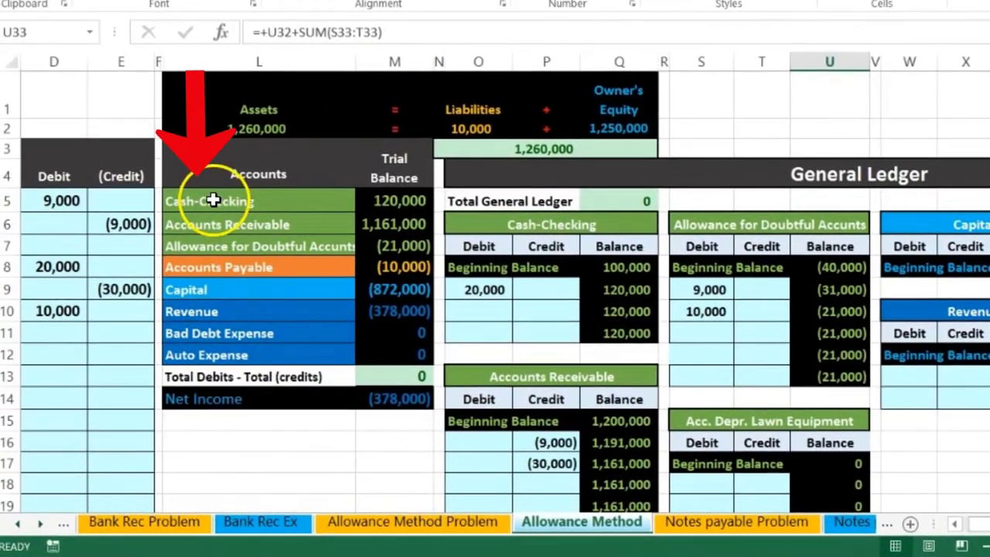
pyautogui.moveTo(206, 199); pyautogui.dragTo(382, 206)
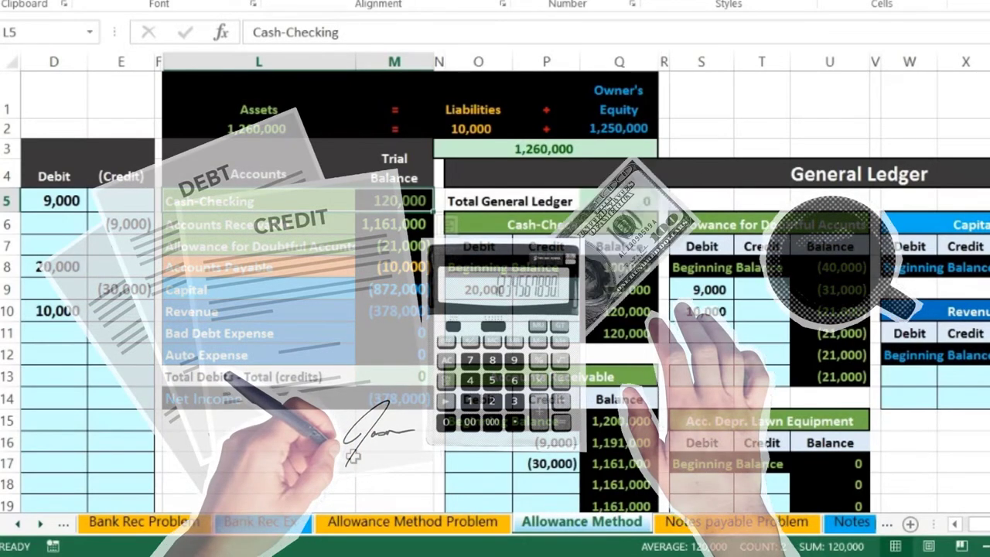
pyautogui.scroll(-6, 353, 456)
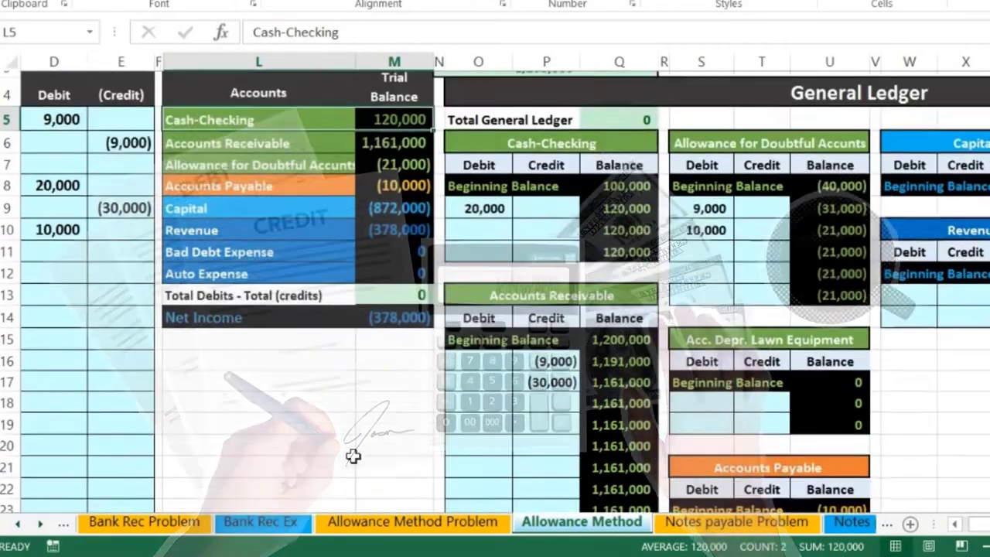
pyautogui.scroll(-1, 352, 456)
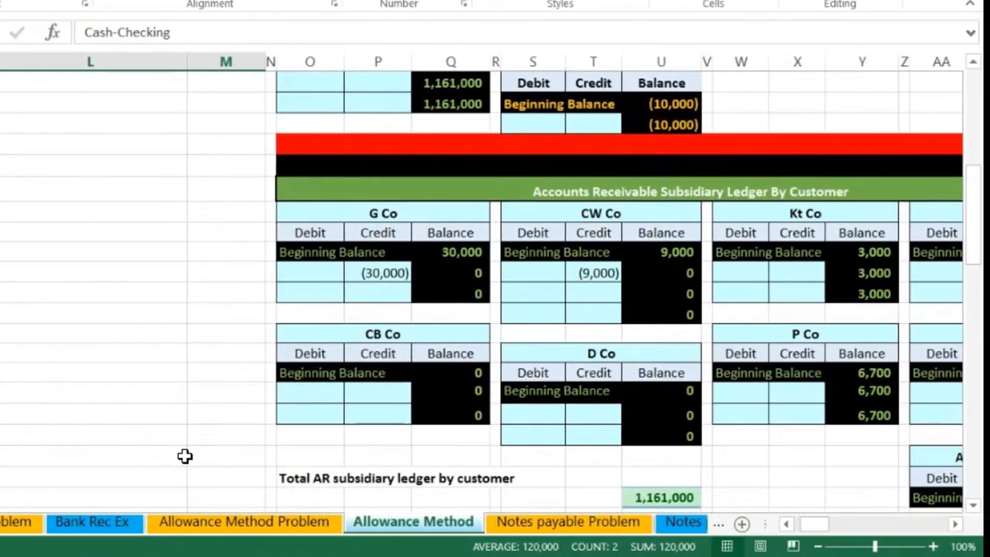
pyautogui.click(526, 301)
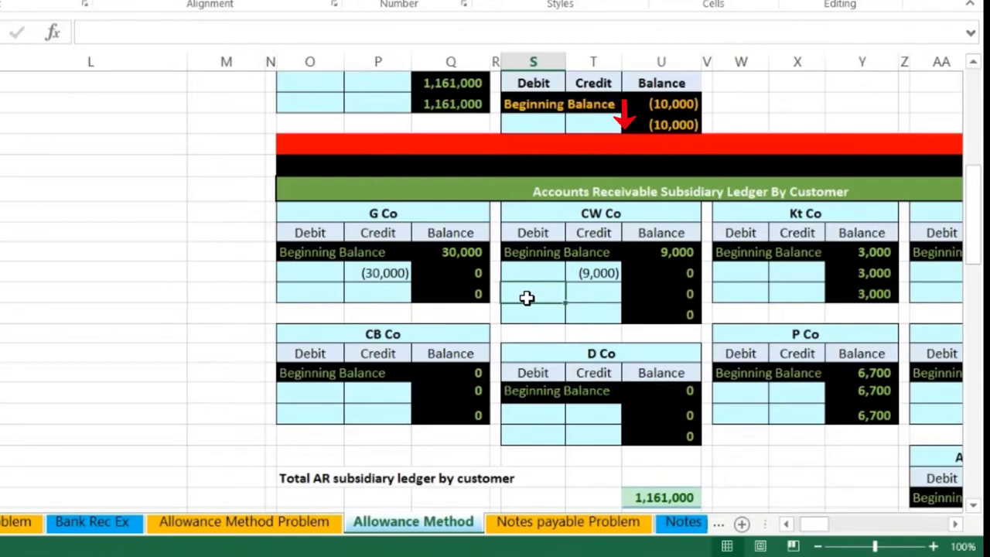
# Step: Review the 2/17 write-off entry and copy its Accounts Receivable account name from C6 into C12 as values only
pyautogui.moveTo(811, 526); pyautogui.dragTo(804, 528)
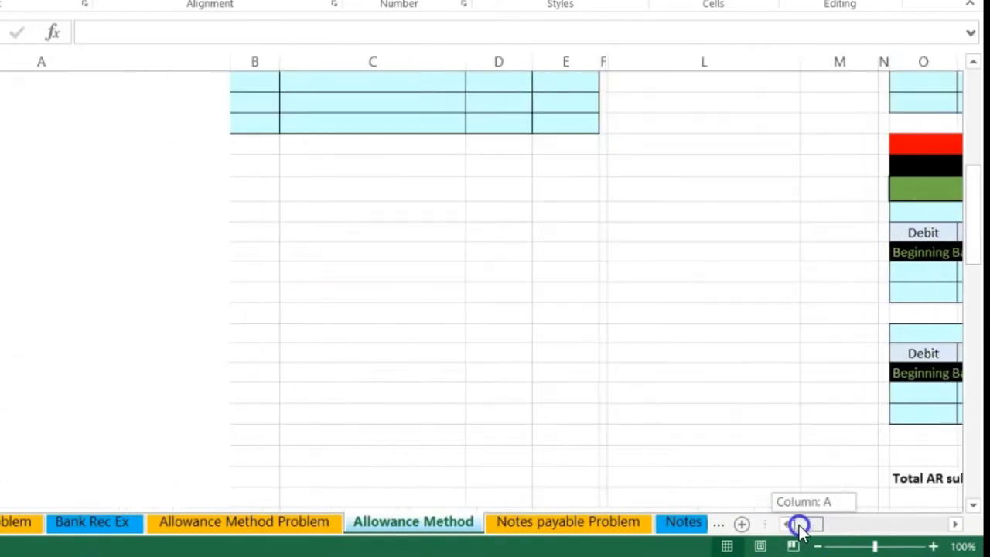
pyautogui.scroll(10, 393, 406)
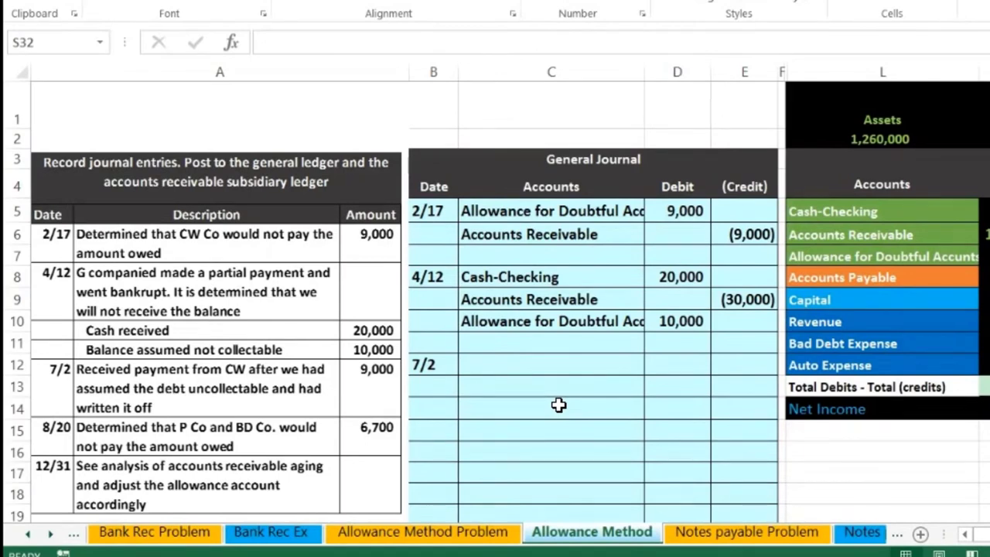
pyautogui.moveTo(506, 210)
pyautogui.mouseDown()
pyautogui.moveTo(722, 214)
pyautogui.moveTo(733, 233)
pyautogui.mouseUp()
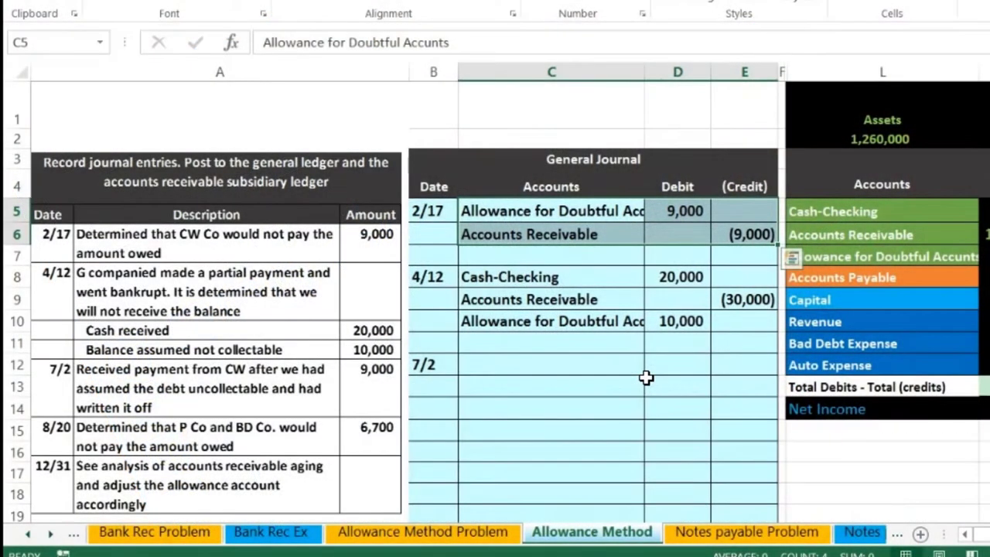
pyautogui.click(567, 235)
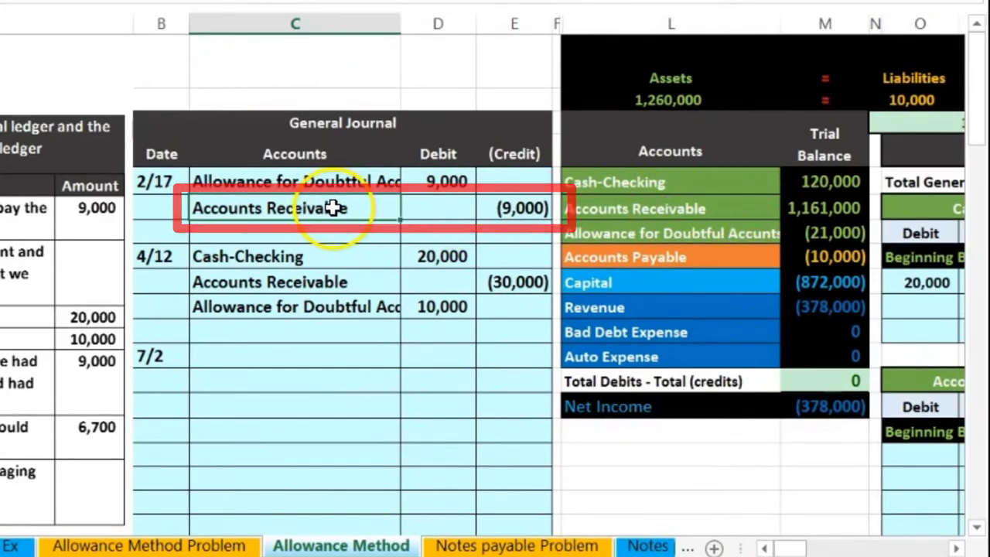
pyautogui.rightClick(334, 209)
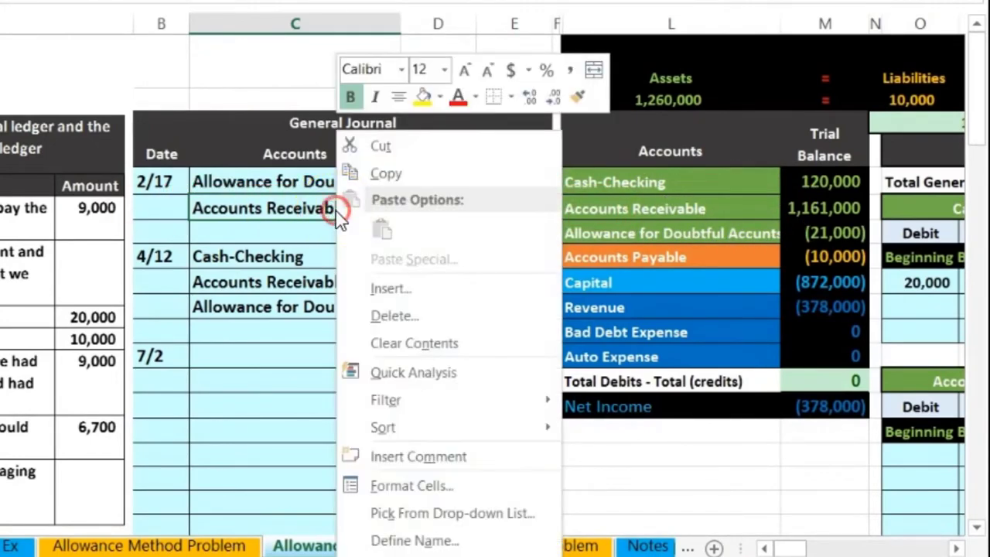
pyautogui.click(359, 173)
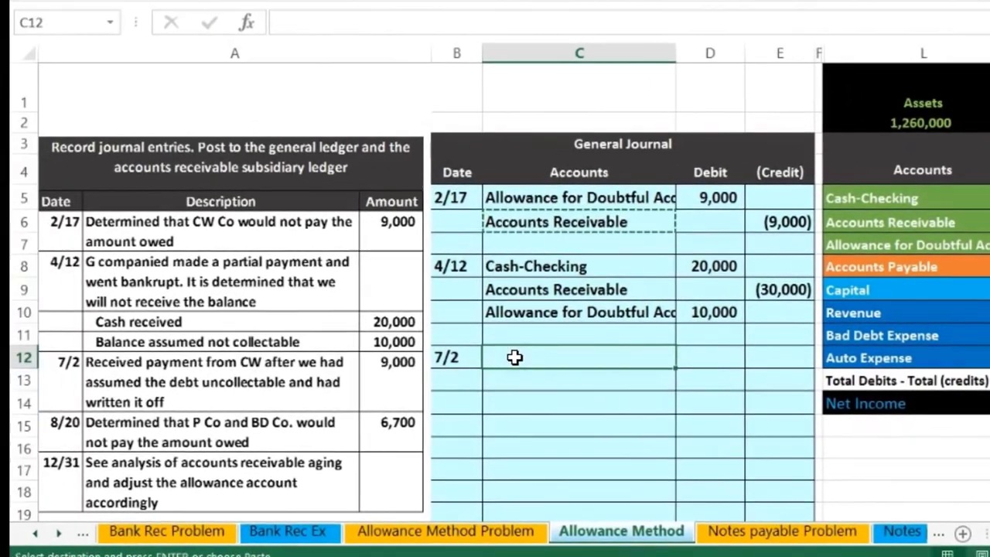
pyautogui.rightClick(309, 358)
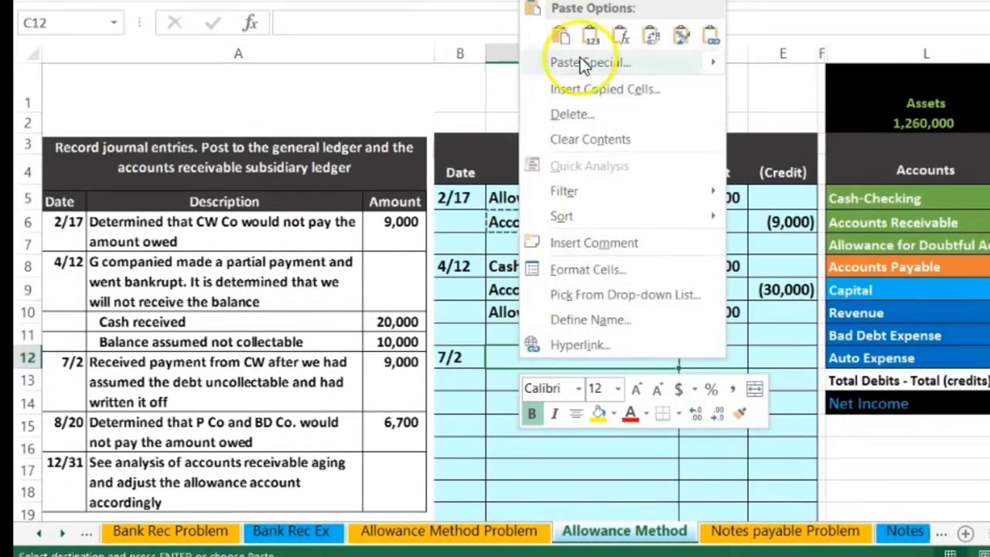
pyautogui.click(586, 34)
# Step: Enter 9,000 as the Accounts Receivable debit in cell D12
pyautogui.click(709, 355)
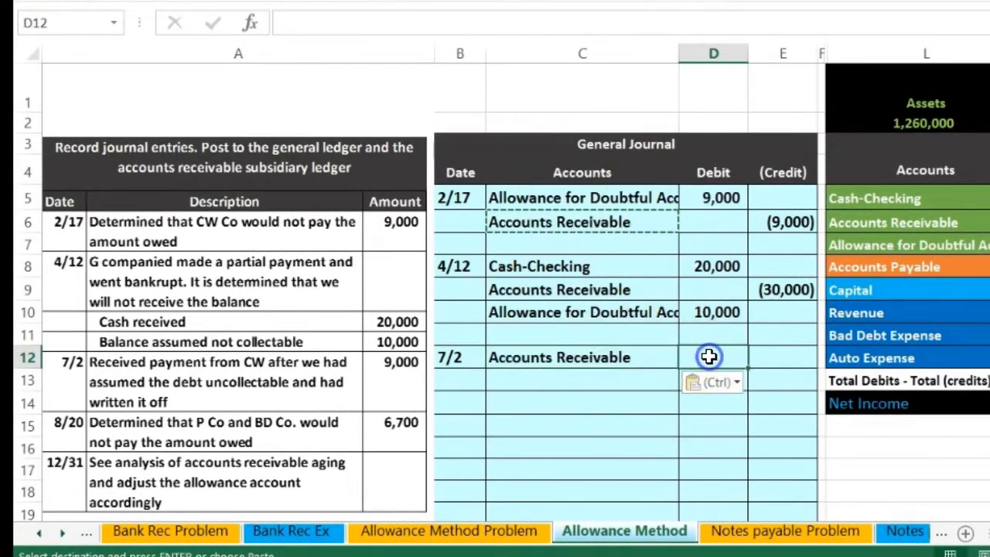
pyautogui.write('9,0')
pyautogui.write('000')
pyautogui.press('Return')
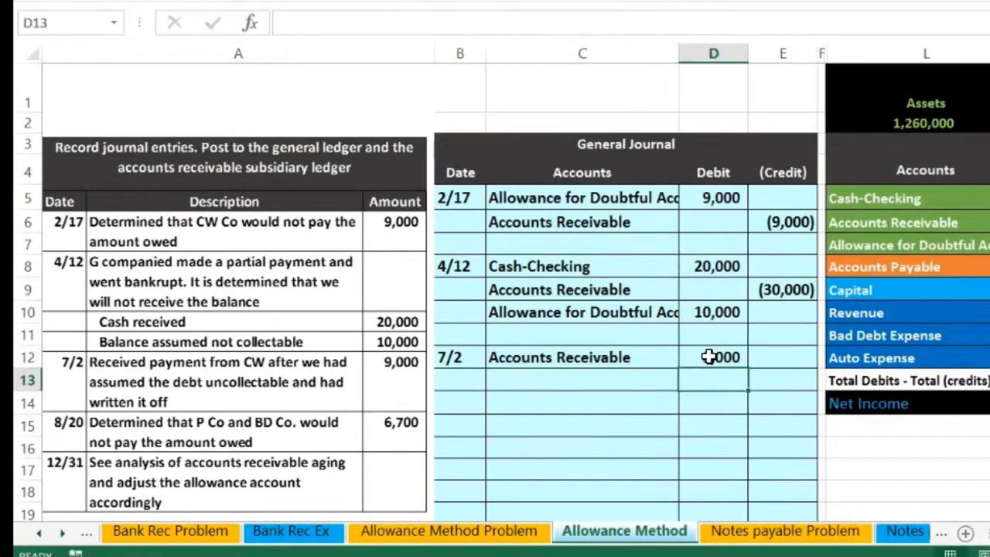
# Step: Copy the Allowance for Doubtful Accunts account name from C5 into C13 as values only
pyautogui.click(632, 201)
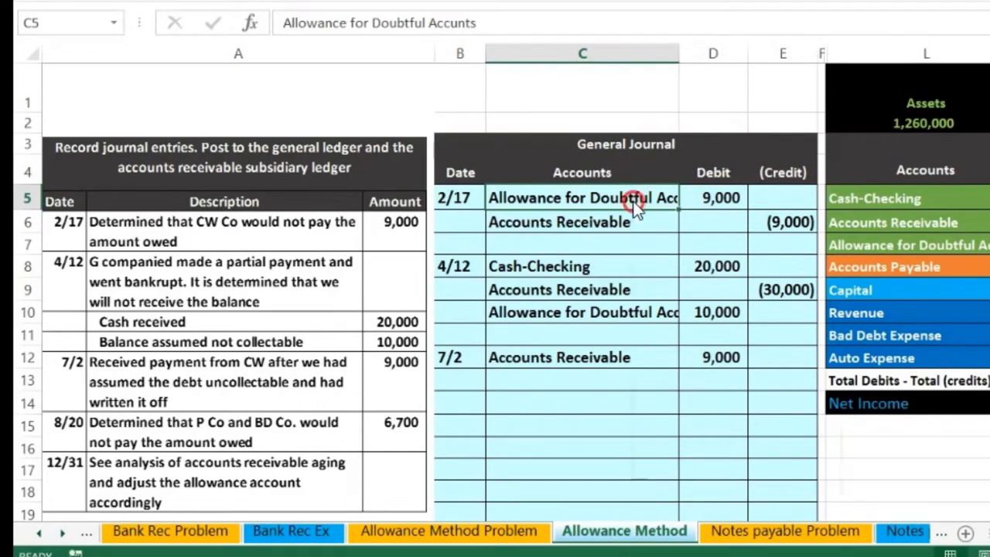
pyautogui.rightClick(632, 199)
pyautogui.click(665, 161)
pyautogui.click(563, 375)
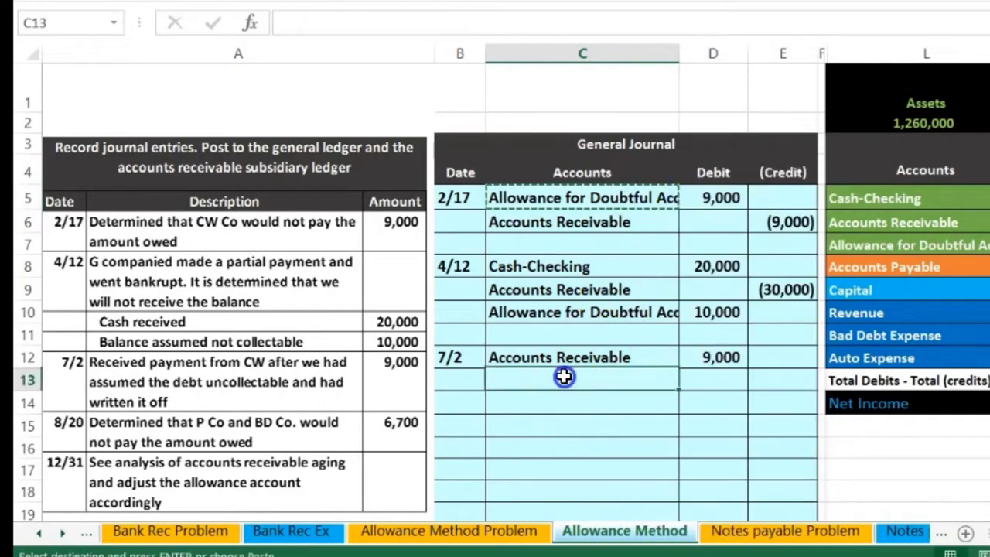
pyautogui.rightClick(563, 376)
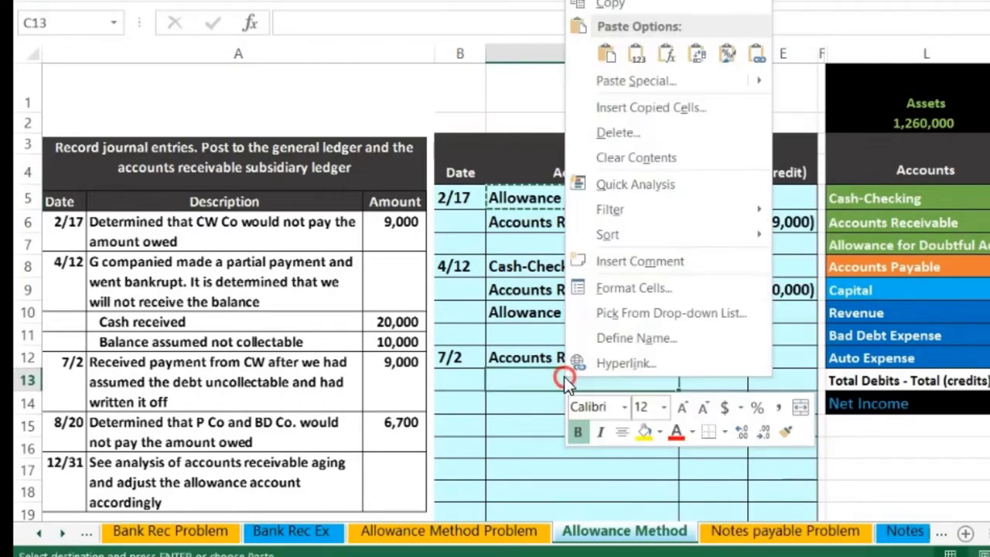
pyautogui.click(635, 57)
# Step: Enter -9000 as the Allowance for Doubtful Accunts credit in cell E13
pyautogui.click(782, 379)
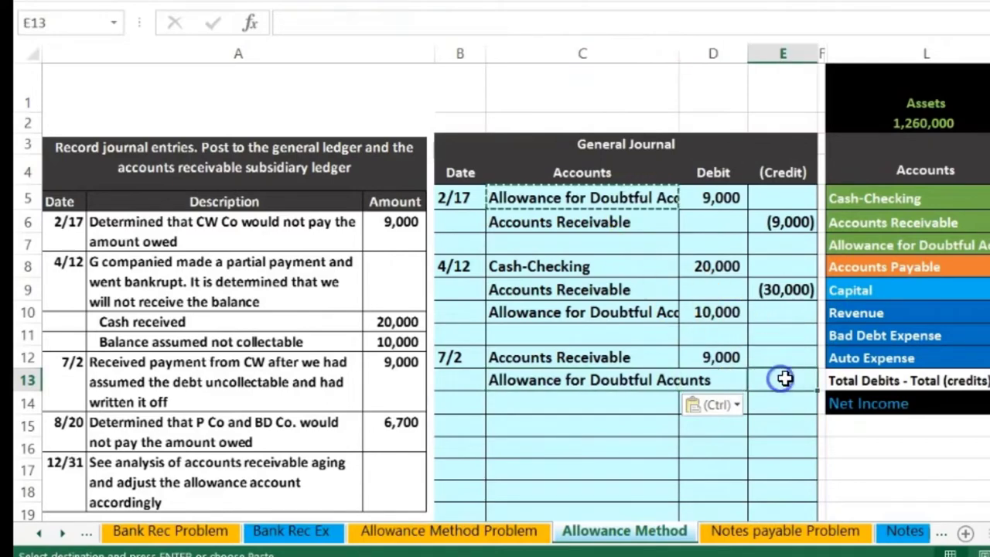
pyautogui.write('-900')
pyautogui.press('Return')
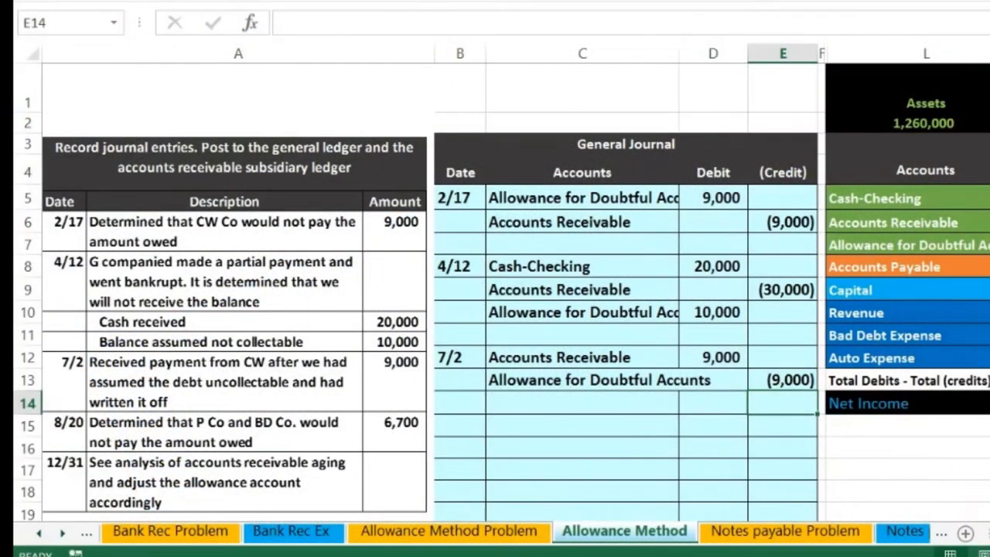
# Step: Trace the 7/2 Accounts Receivable debit from the journal to its trial balance line and its general ledger account
pyautogui.scroll(-1, 938, 491)
pyautogui.scroll(-1, 501, 283)
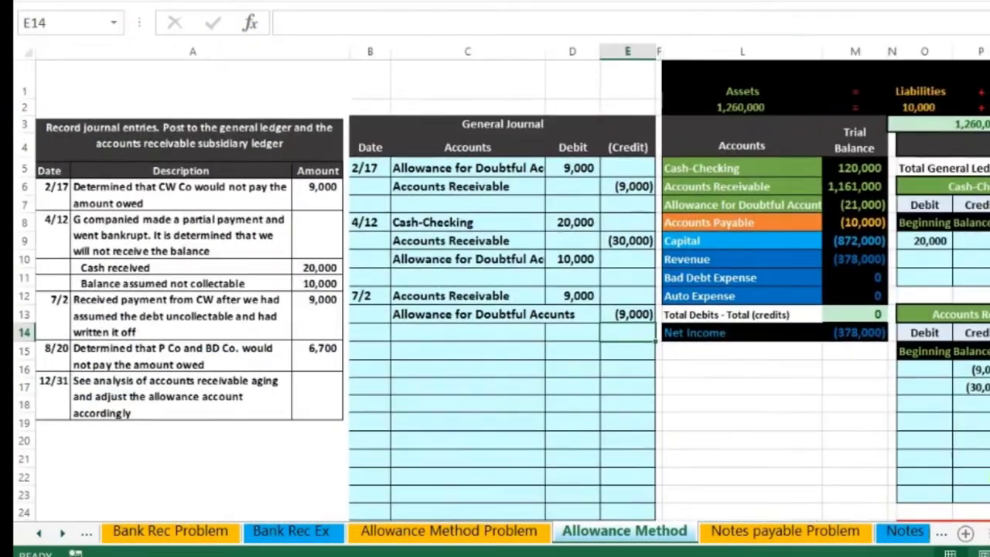
pyautogui.press('Right')
pyautogui.press('Right')
pyautogui.press('Right')
pyautogui.press('Right')
pyautogui.press('Right')
pyautogui.press('Right')
pyautogui.press('Right')
pyautogui.press('Right')
pyautogui.press('Right')
pyautogui.press('Right')
pyautogui.press('Right')
pyautogui.press('Right')
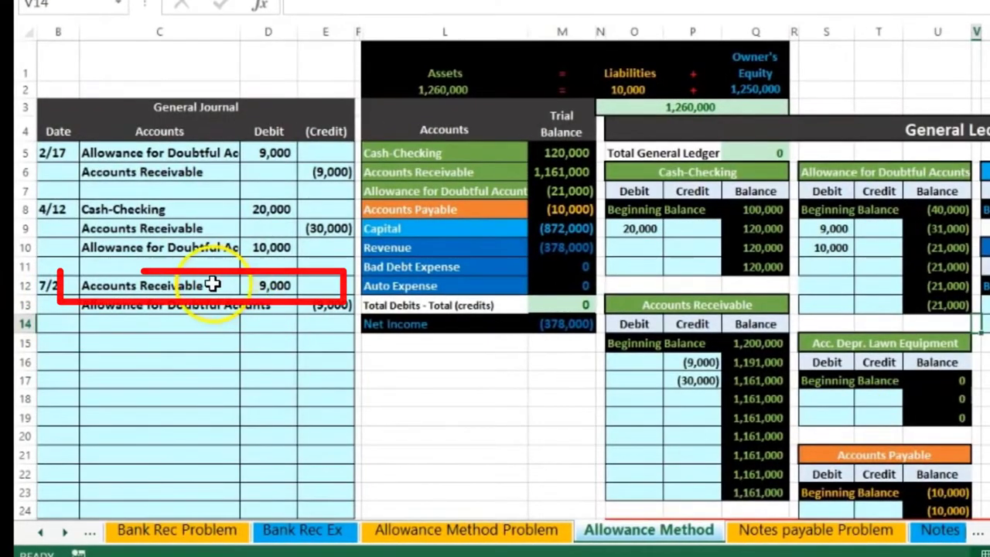
pyautogui.moveTo(215, 283); pyautogui.dragTo(274, 283)
pyautogui.click(435, 171)
pyautogui.moveTo(435, 172); pyautogui.dragTo(547, 174)
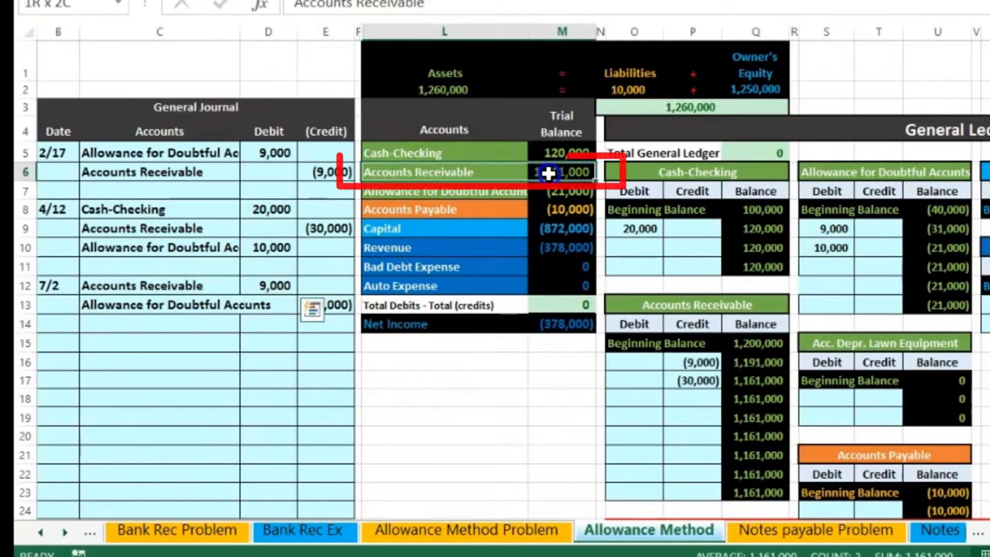
pyautogui.click(615, 305)
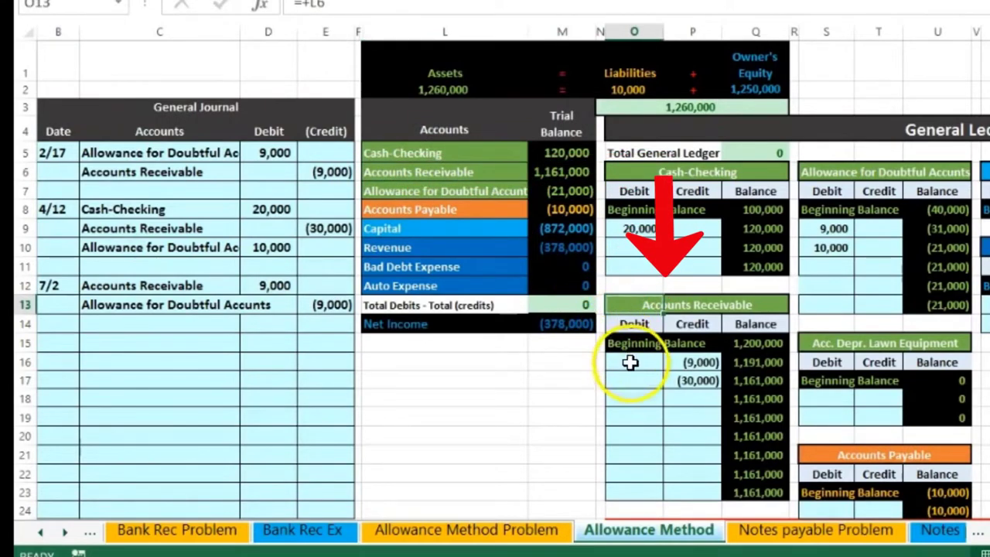
# Step: Post the 7/2 Accounts Receivable debit to the general ledger by linking O18 to journal cell D12
pyautogui.click(635, 403)
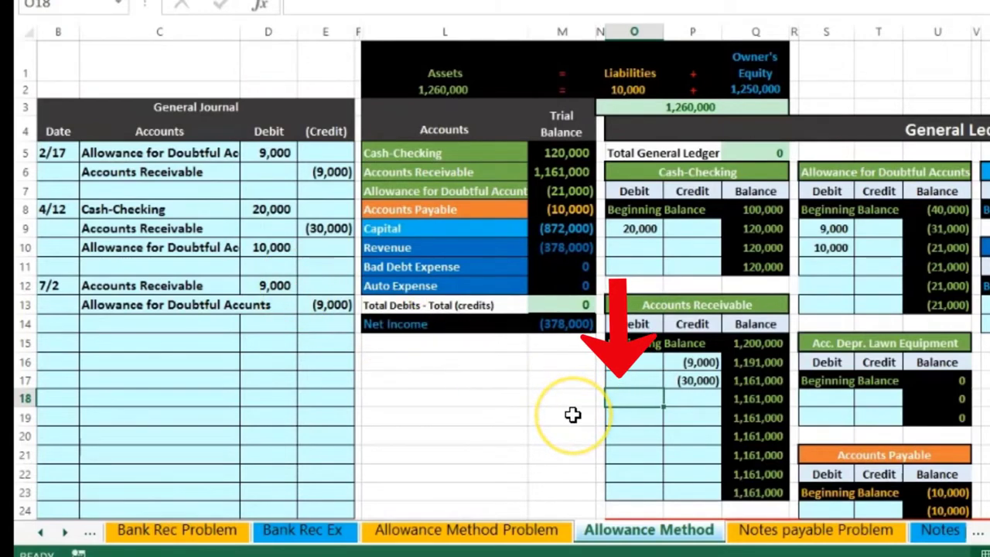
pyautogui.write('=')
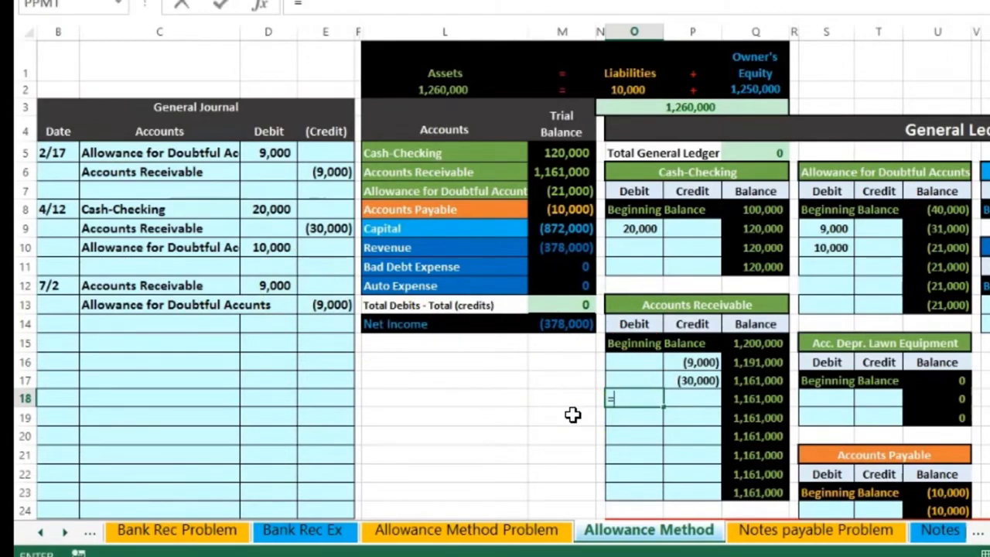
pyautogui.click(272, 288)
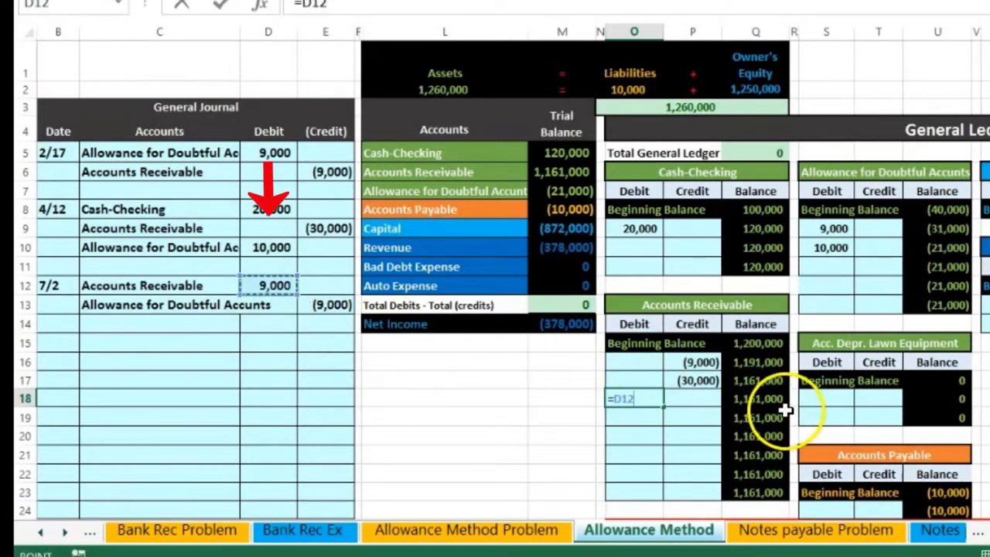
pyautogui.press('Return')
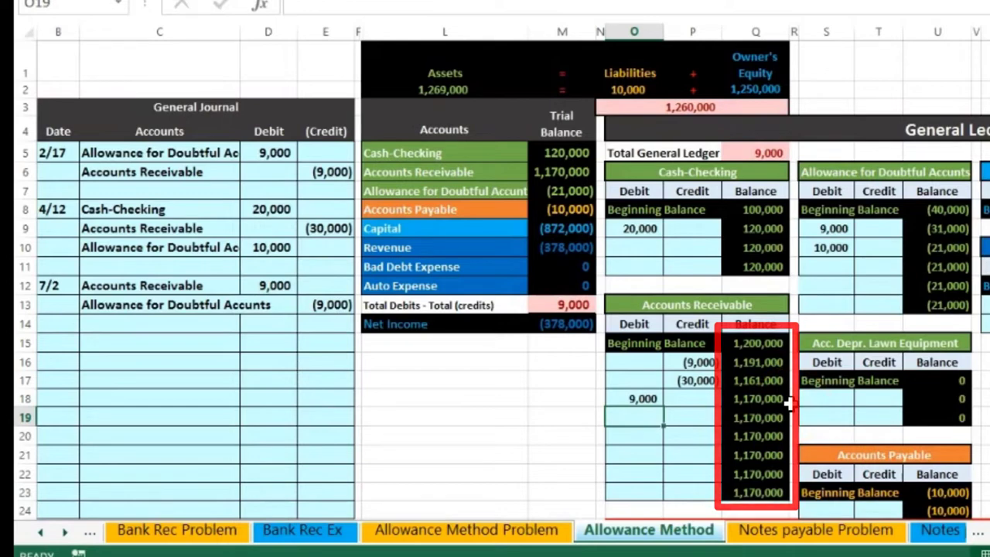
pyautogui.click(696, 362)
pyautogui.click(641, 399)
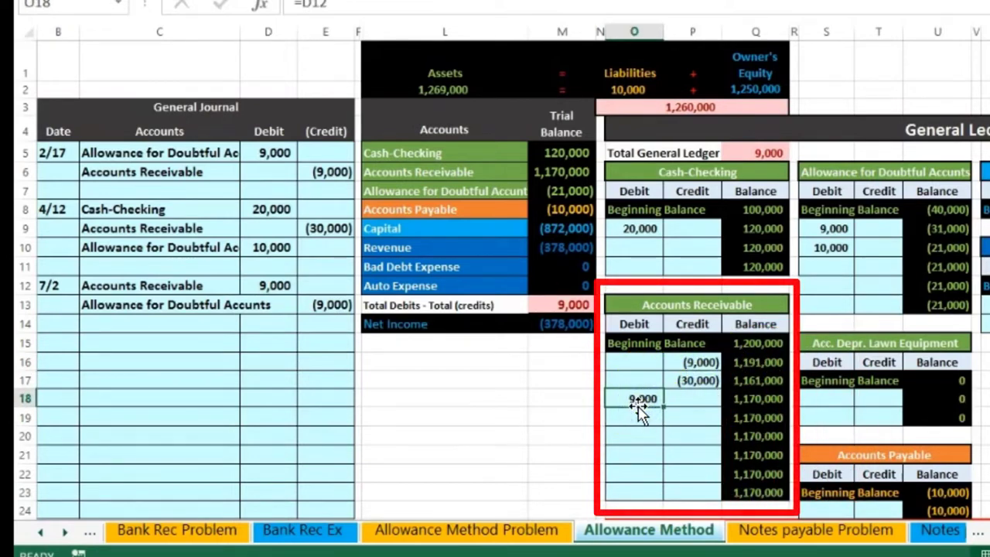
# Step: Post the 7/2 Allowance for Doubtful Accunts credit to the general ledger by linking T11 to journal cell E13, checking the account's balance
pyautogui.moveTo(143, 314)
pyautogui.mouseDown()
pyautogui.moveTo(132, 311)
pyautogui.moveTo(310, 300)
pyautogui.mouseUp()
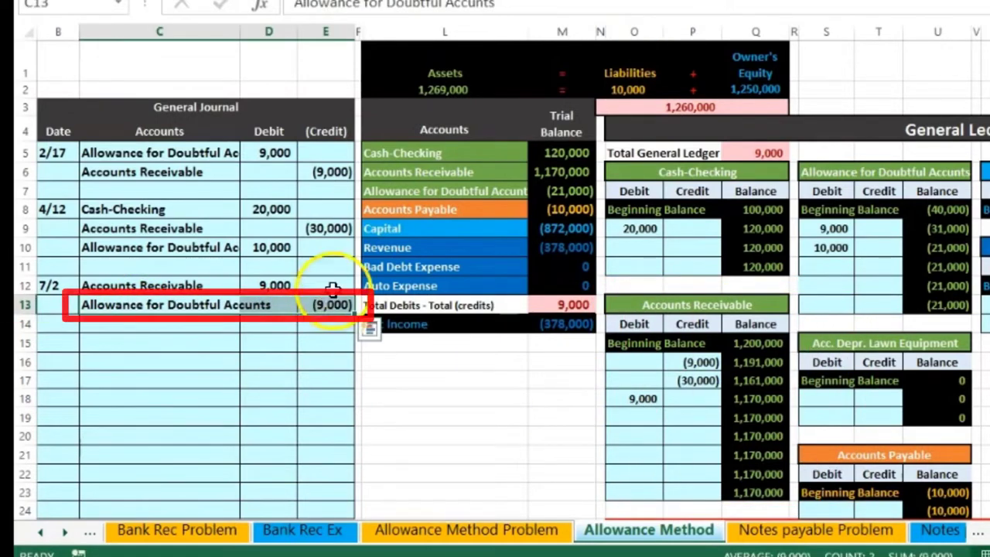
pyautogui.moveTo(393, 192); pyautogui.dragTo(561, 191)
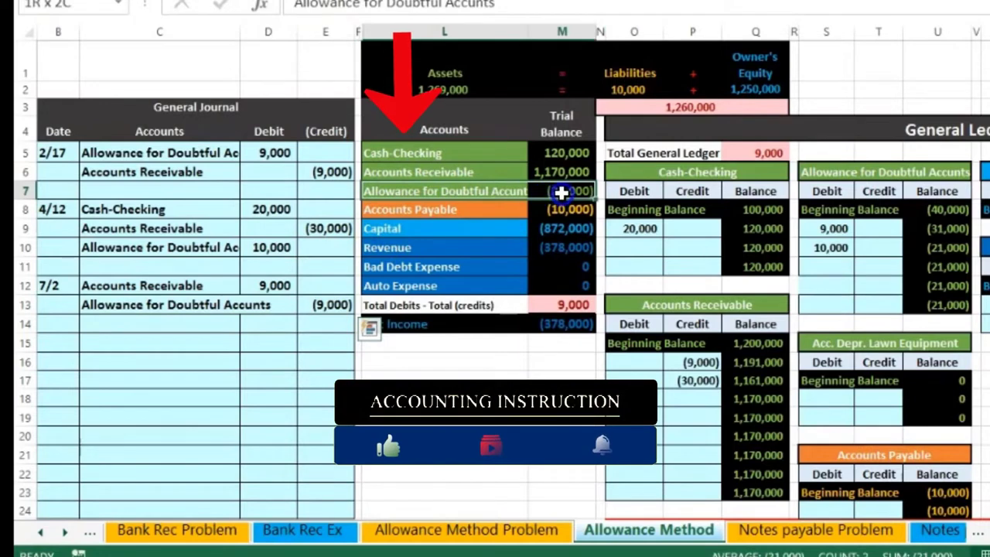
pyautogui.click(917, 134)
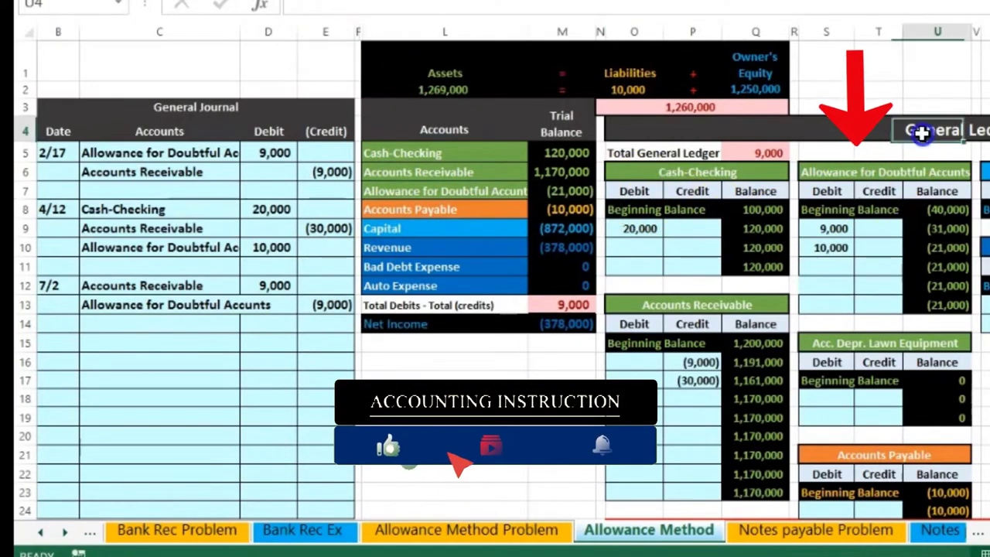
pyautogui.click(876, 267)
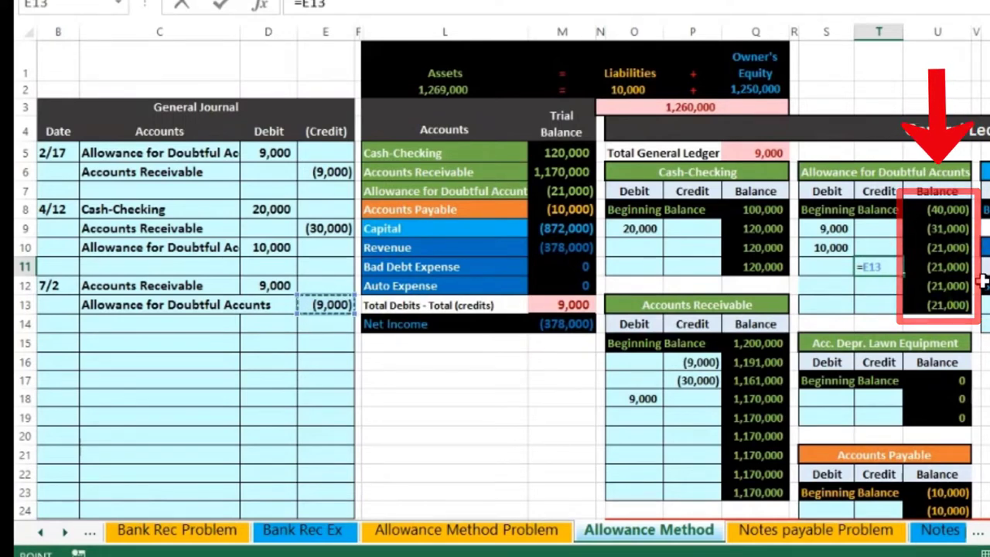
pyautogui.press('Return')
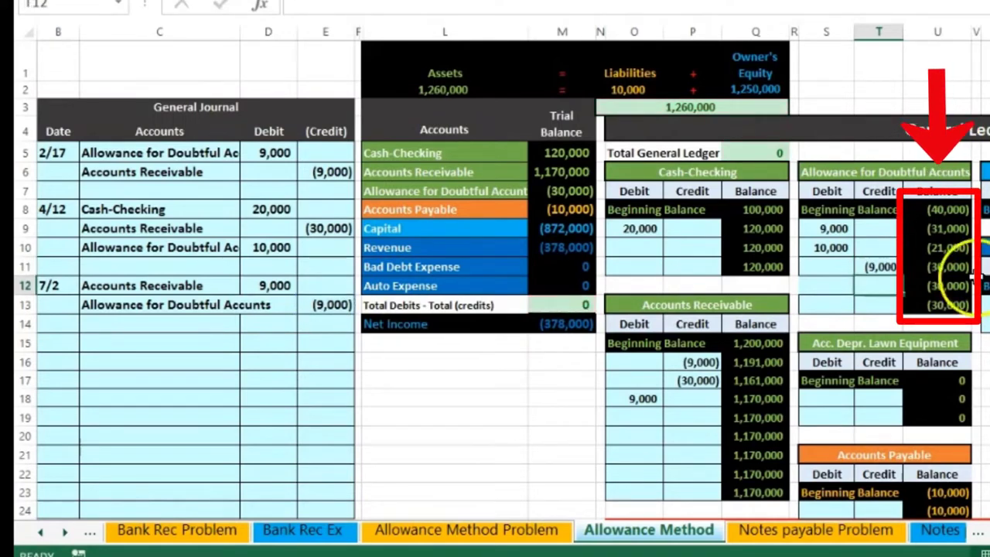
pyautogui.click(937, 283)
pyautogui.click(936, 267)
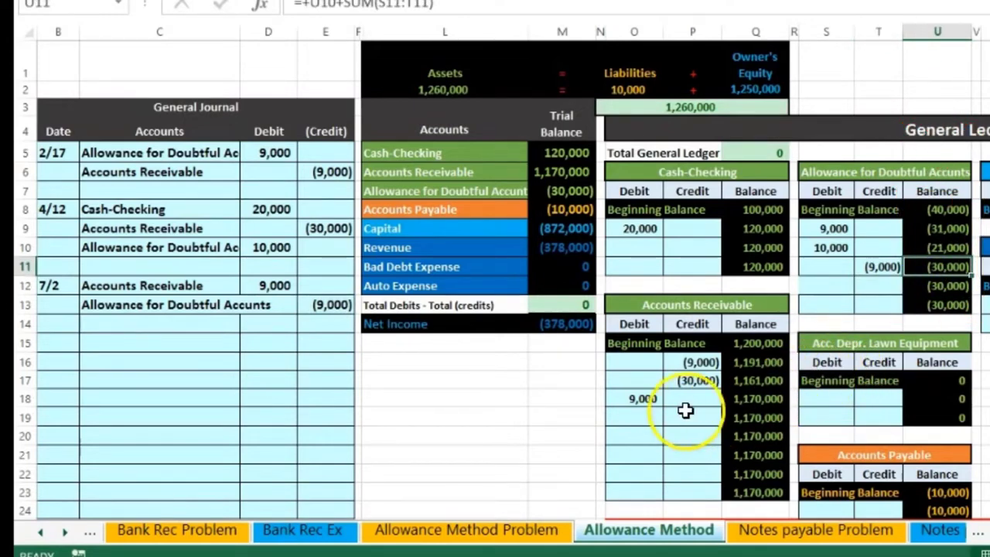
# Step: Post the reinstated receivable as a debit in CW Co's subsidiary ledger, linking S32 to the Accounts Receivable ledger debit in O18
pyautogui.click(640, 399)
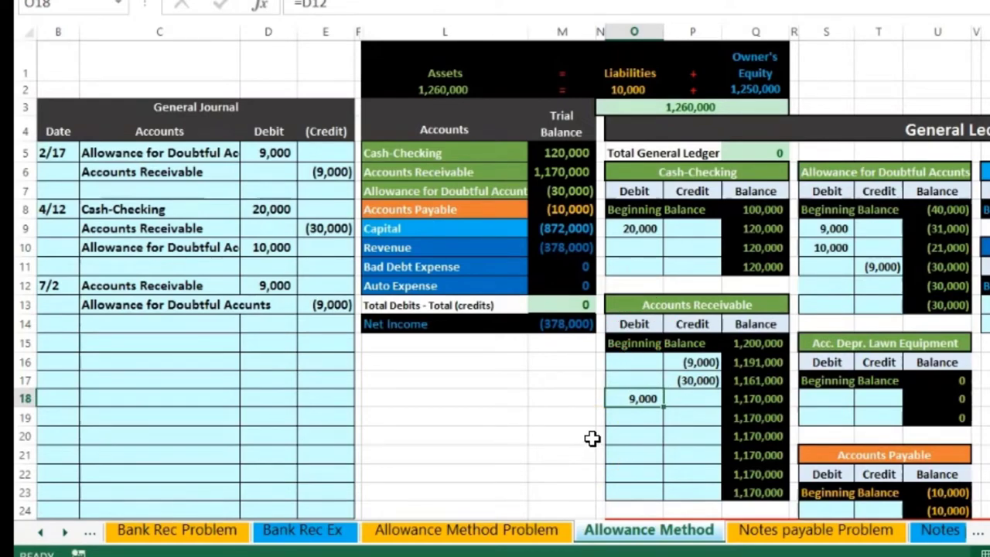
pyautogui.scroll(-5, 591, 439)
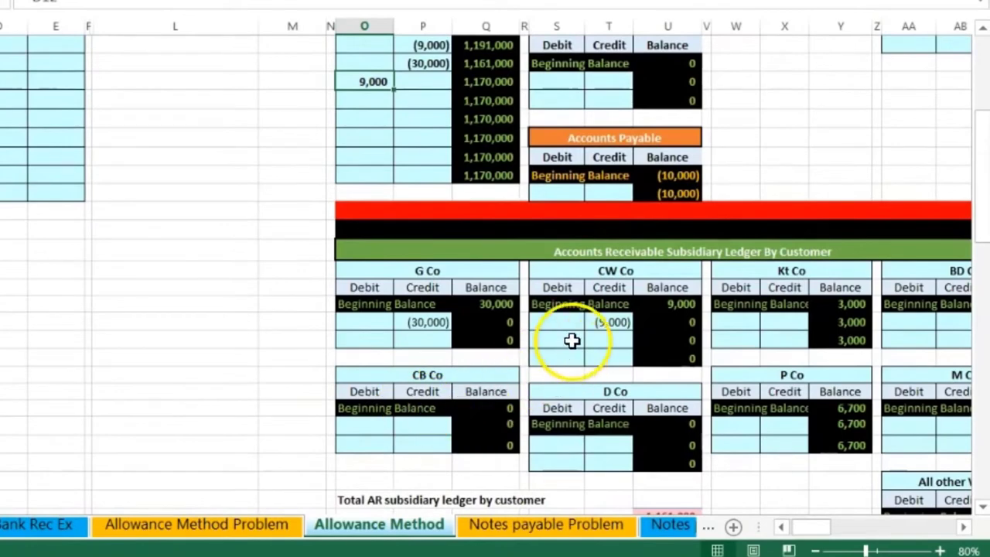
pyautogui.click(567, 340)
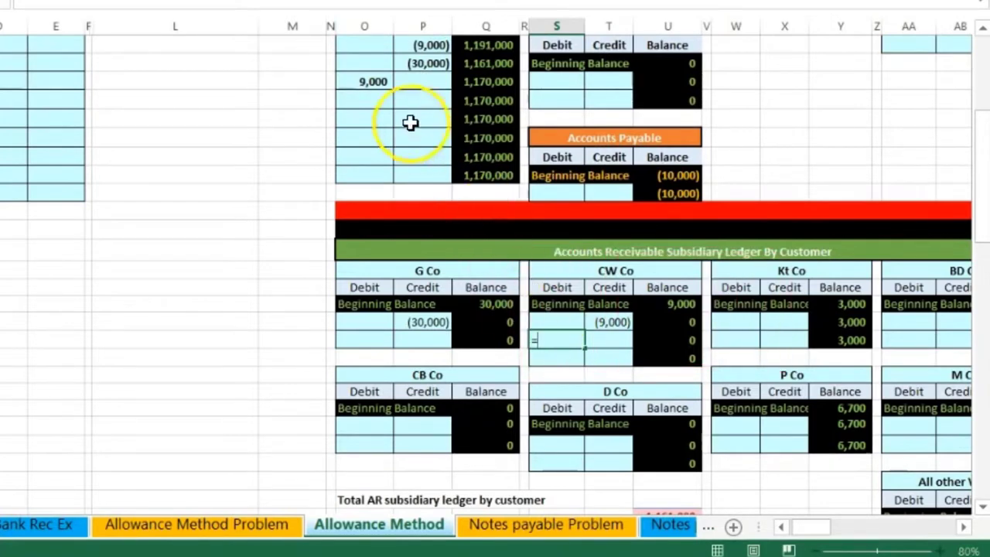
pyautogui.write('=')
pyautogui.click(373, 81)
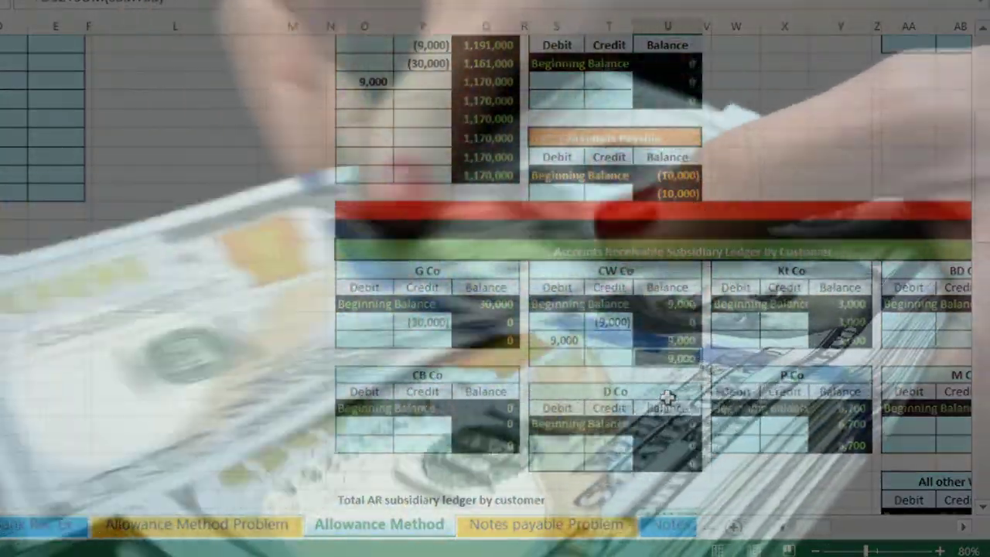
pyautogui.click(619, 365)
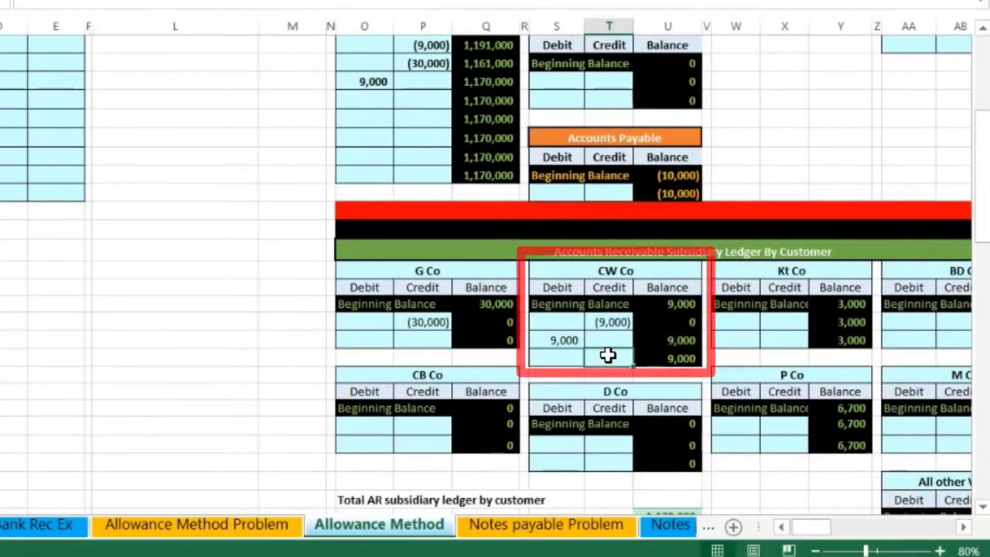
# Step: Compare the subsidiary ledger total by customer with the Accounts Receivable balance in the general ledger and trial balance
pyautogui.moveTo(800, 527); pyautogui.dragTo(821, 526)
pyautogui.scroll(-3, 652, 398)
pyautogui.doubleClick(352, 352)
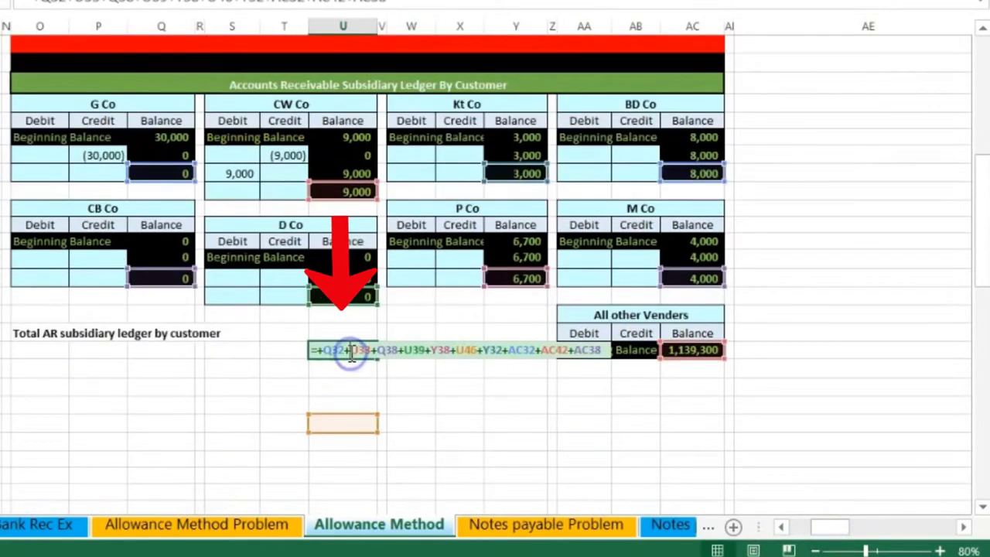
pyautogui.press('Return')
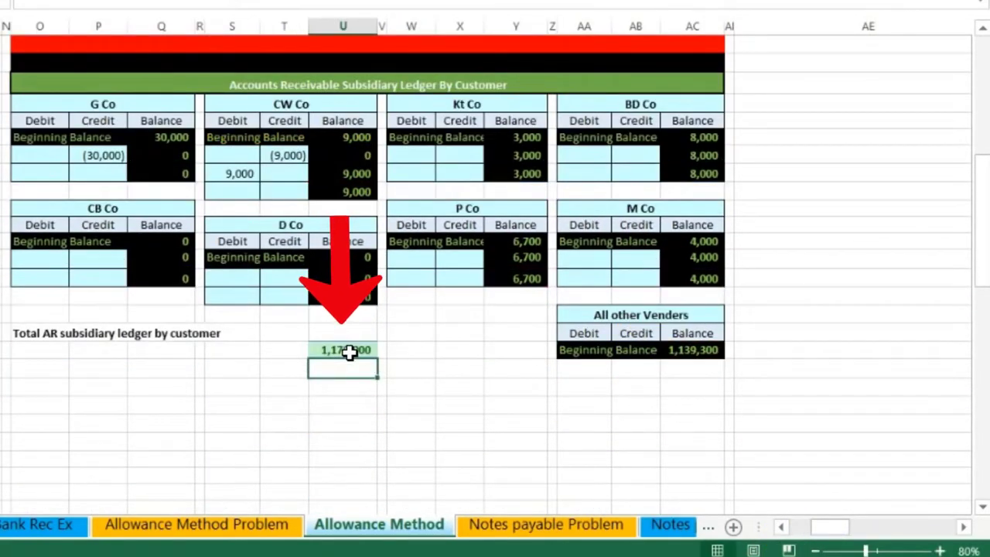
pyautogui.scroll(6, 159, 453)
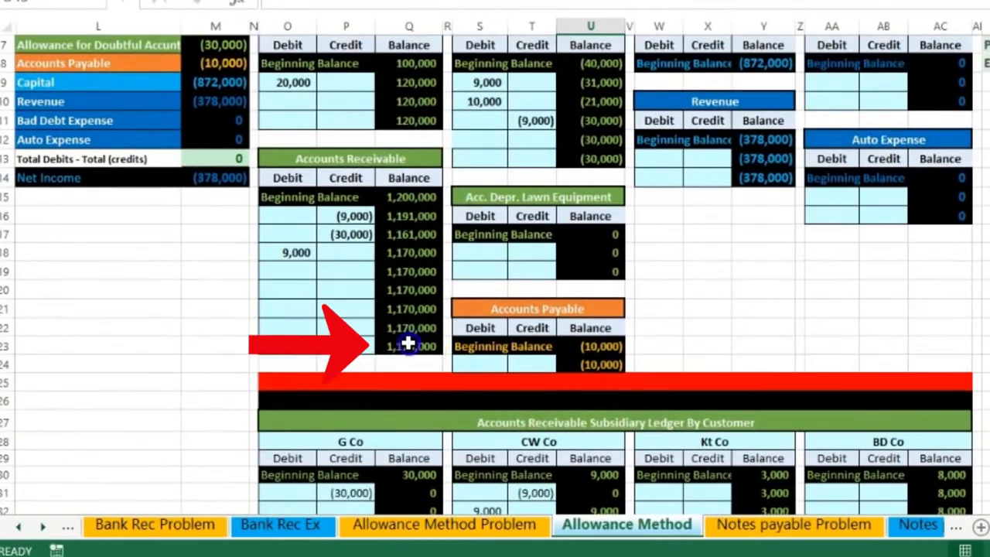
pyautogui.click(408, 345)
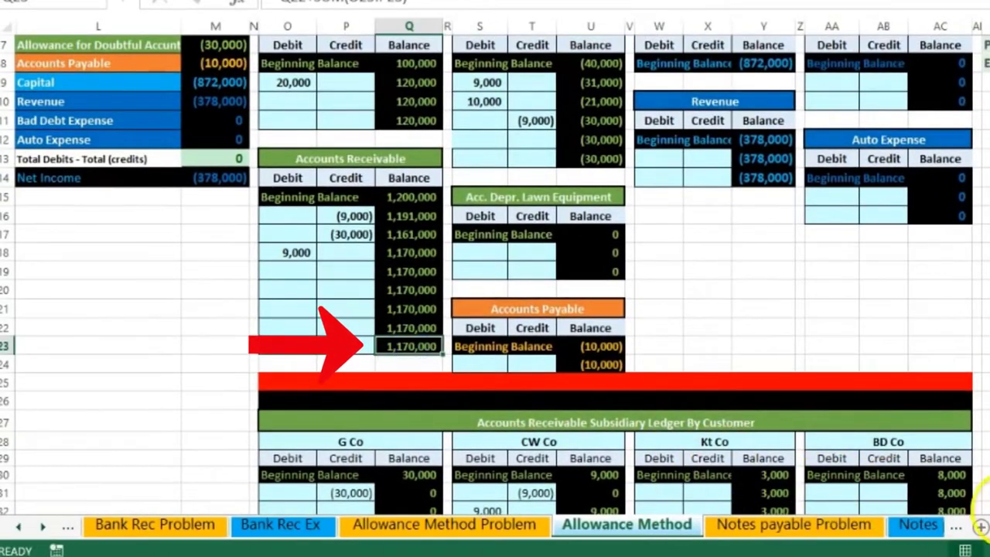
pyautogui.scroll(2, 871, 465)
pyautogui.click(216, 168)
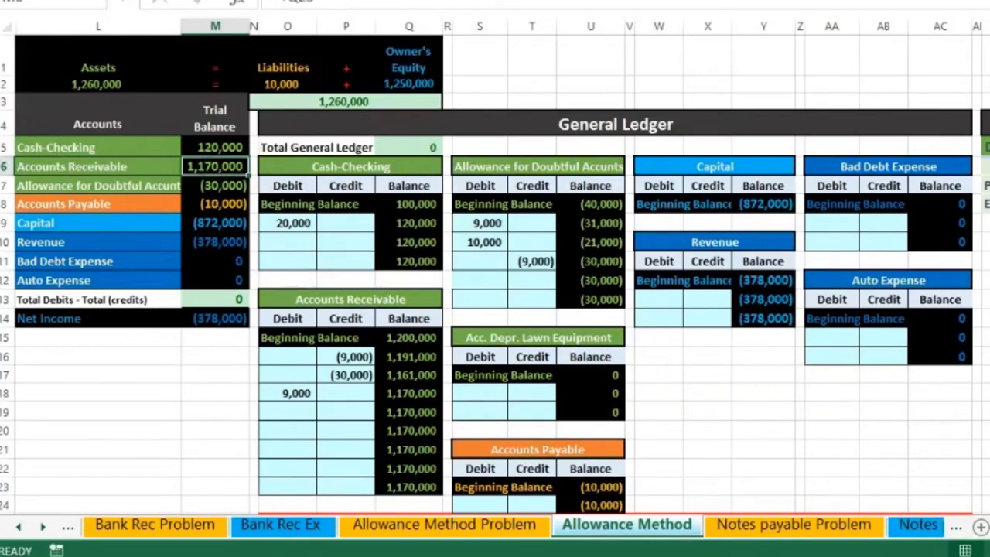
# Step: Start the cash collection entry in the general journal with Cash-Checking in C15 and a 9,000 debit in D15
pyautogui.scroll(2, 495, 267)
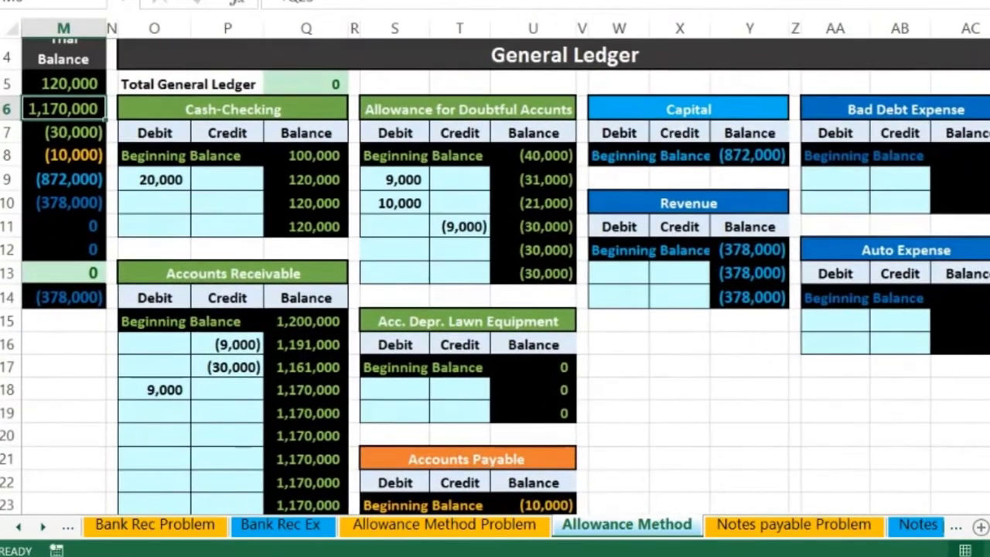
pyautogui.hscroll(-10, 494, 266)
pyautogui.click(541, 326)
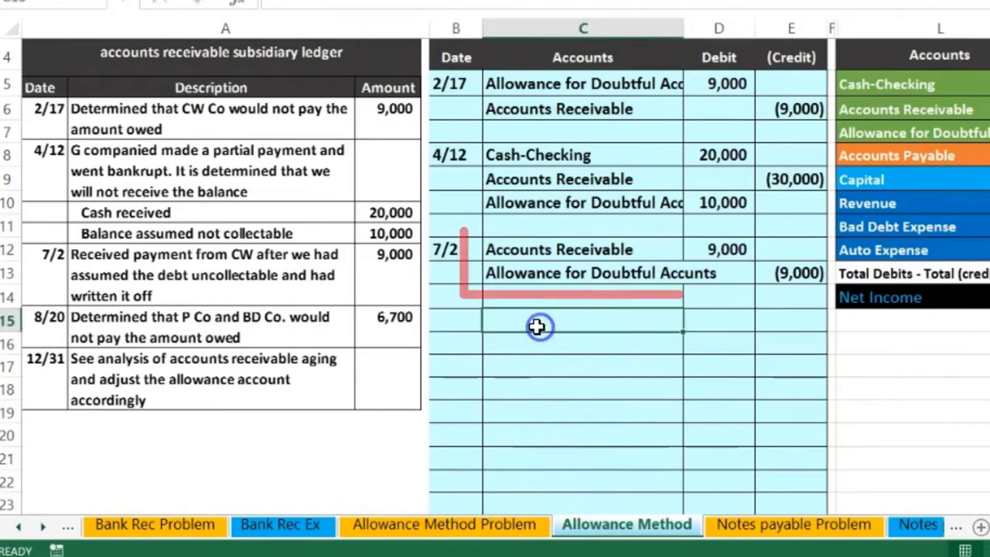
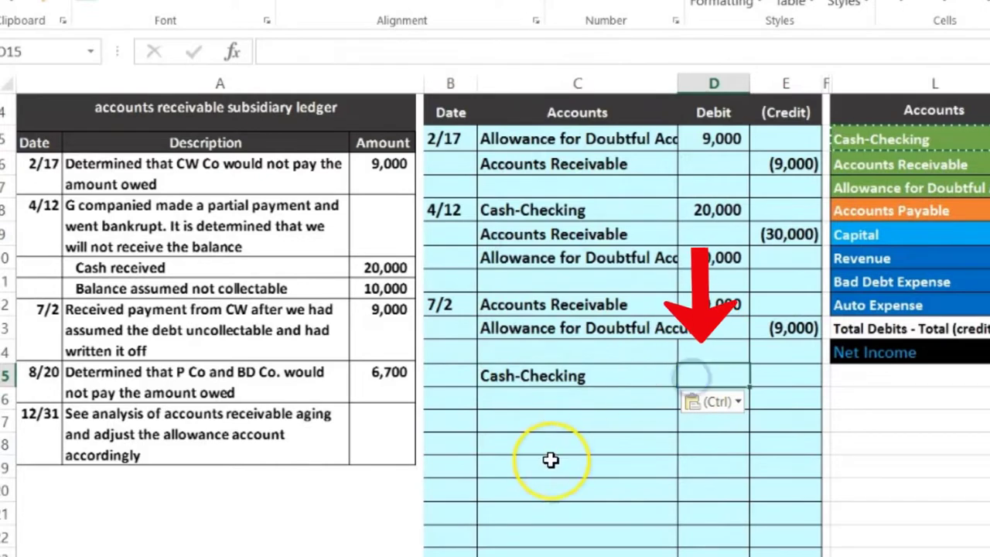
pyautogui.write('9000')
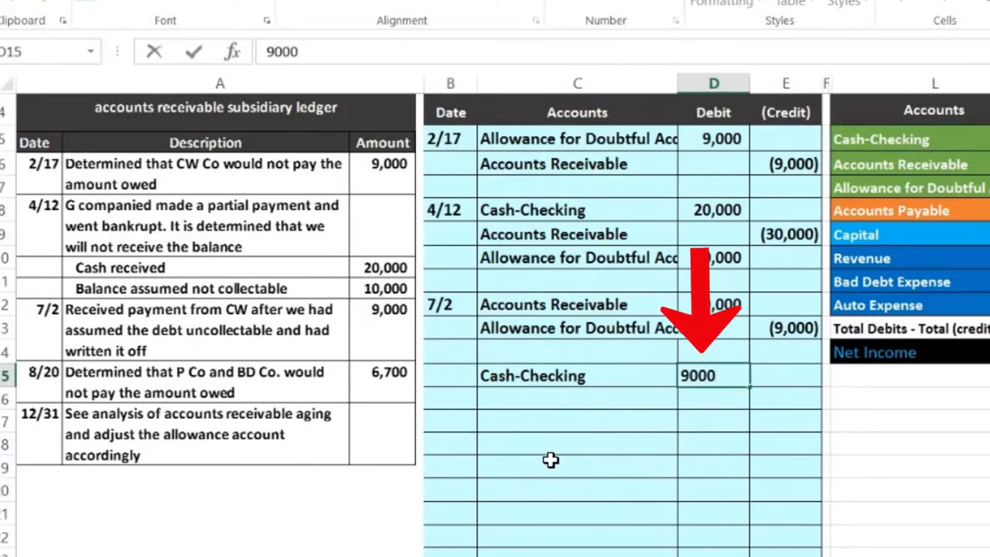
pyautogui.press('Return')
# Step: Enter -9000 as the credit of the cash collection entry in cell E16
pyautogui.press('Right')
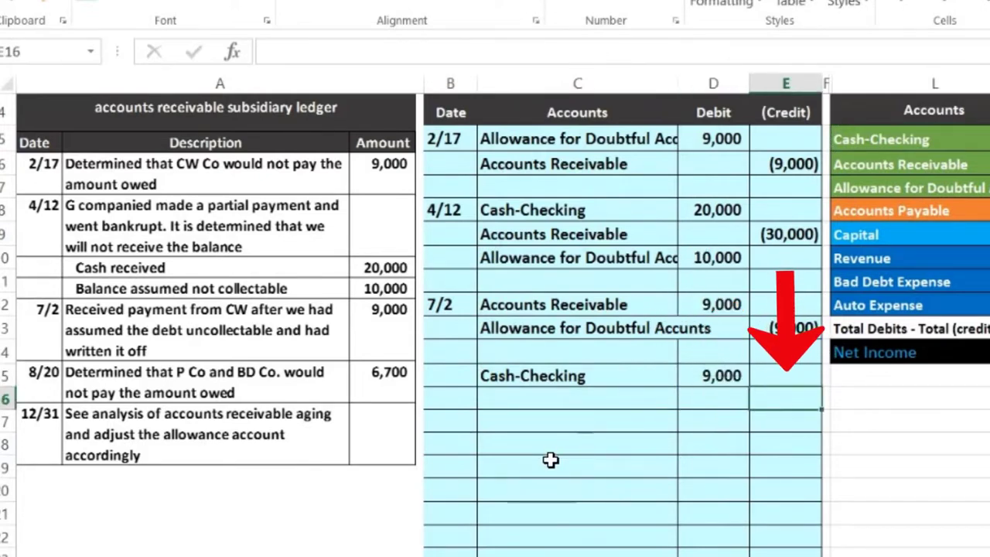
pyautogui.write('-9000')
pyautogui.press('Return')
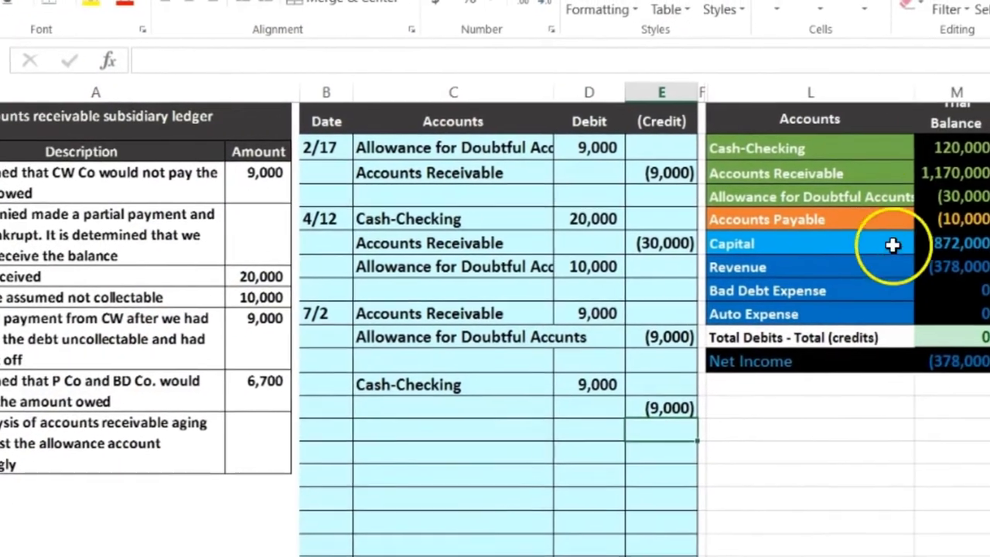
# Step: Copy the Accounts Receivable account name from L6 in the trial balance into C16 as values only
pyautogui.click(989, 163)
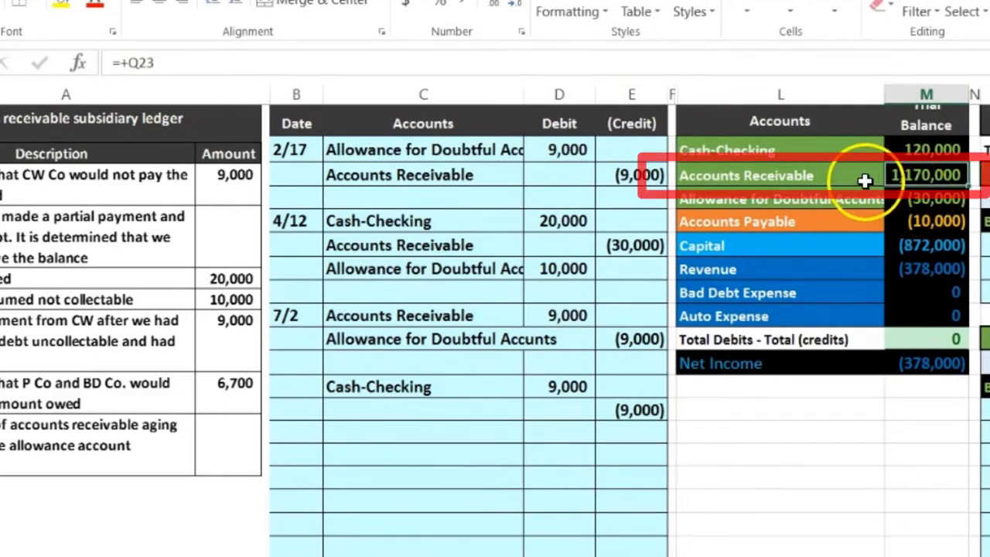
pyautogui.rightClick(834, 172)
pyautogui.click(843, 210)
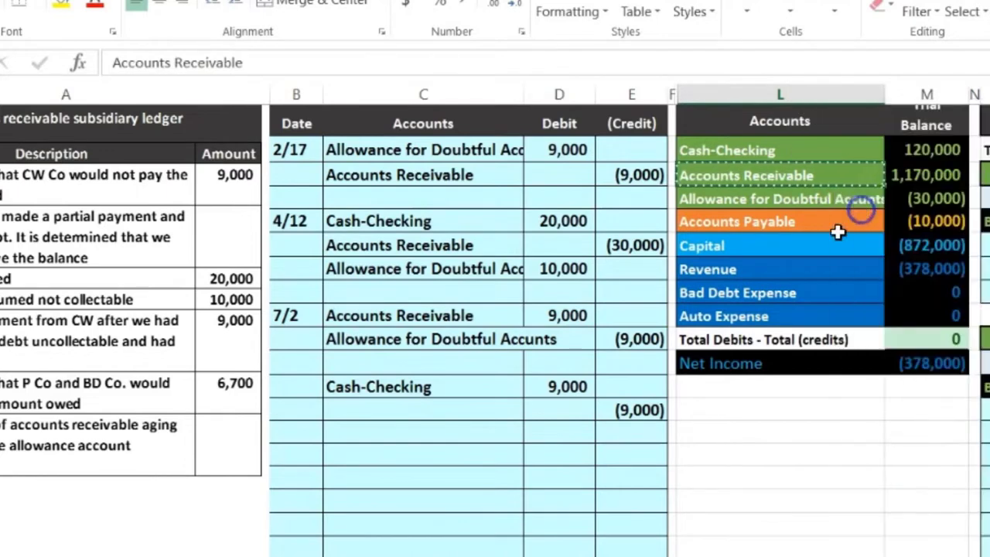
pyautogui.click(387, 412)
pyautogui.rightClick(386, 414)
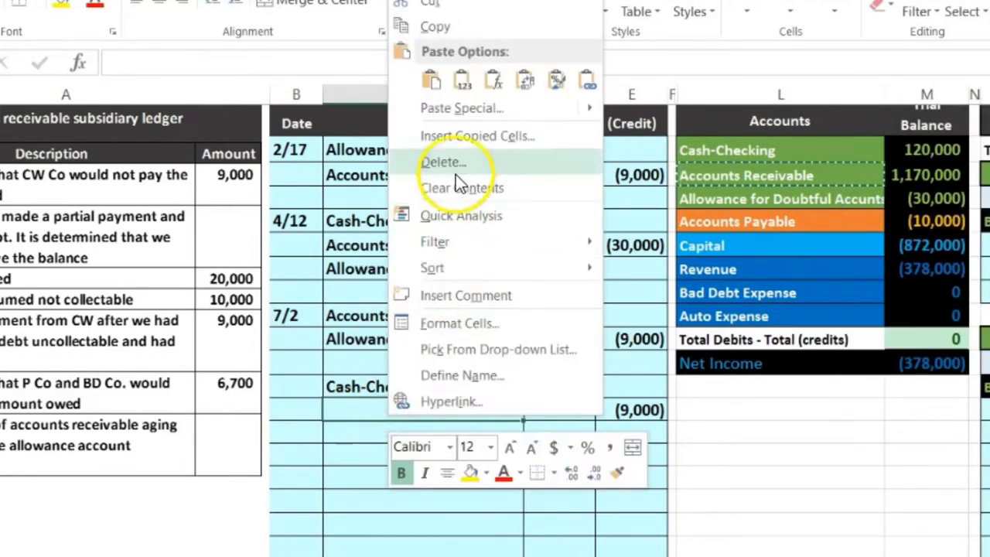
pyautogui.click(464, 83)
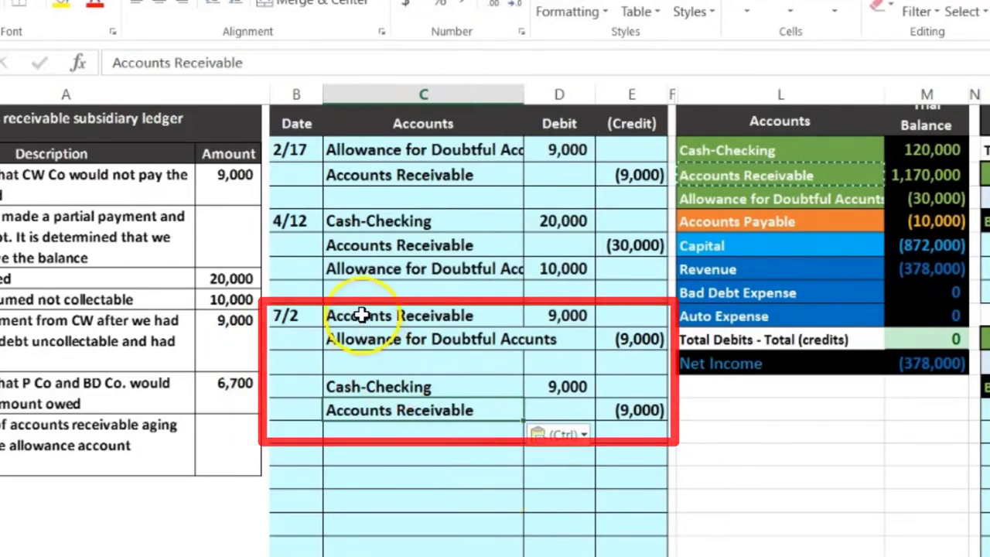
# Step: Review the 7/2 reinstatement and cash collection entries in C12:E16, focusing on the Cash-Checking debit line
pyautogui.moveTo(362, 314)
pyautogui.mouseDown()
pyautogui.moveTo(504, 333)
pyautogui.moveTo(616, 384)
pyautogui.moveTo(627, 410)
pyautogui.mouseUp()
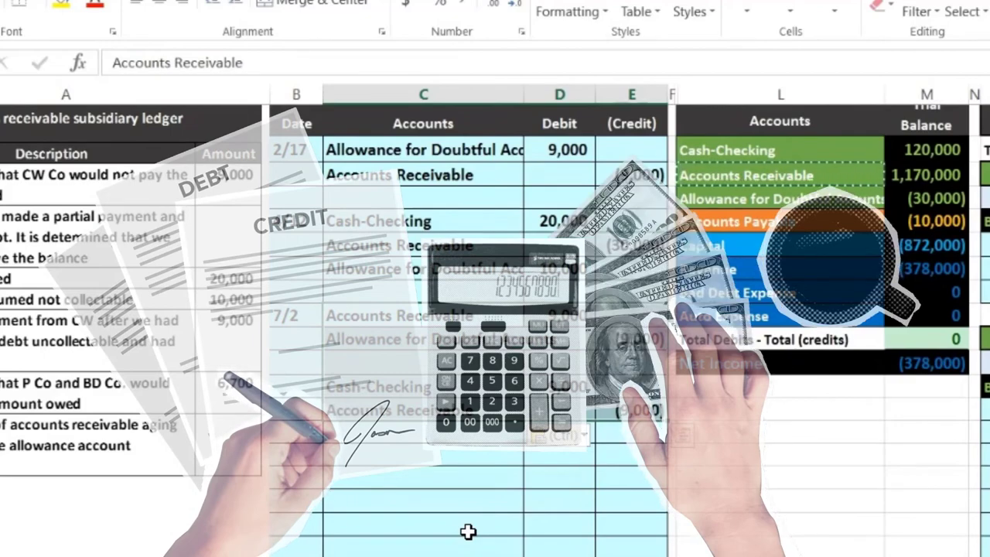
pyautogui.click(469, 530)
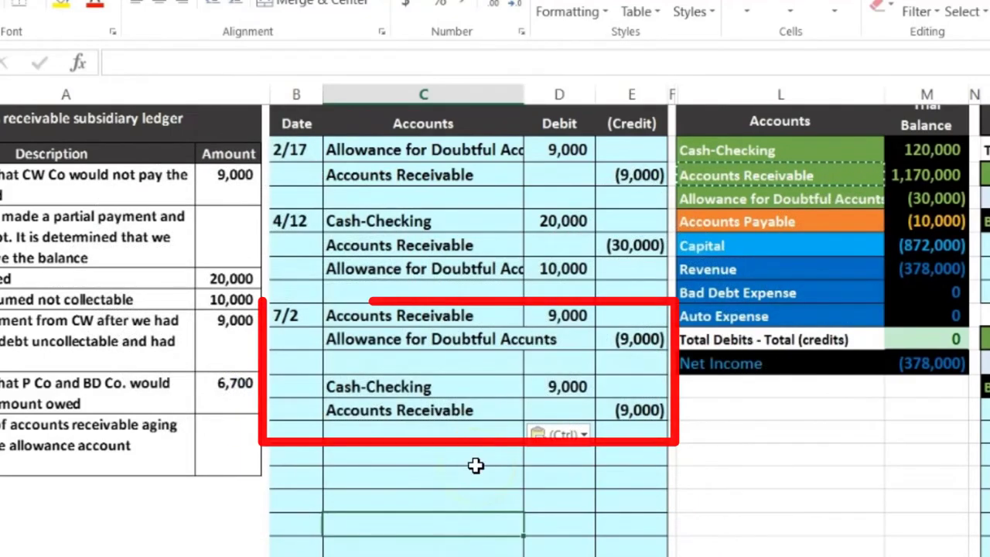
pyautogui.click(423, 509)
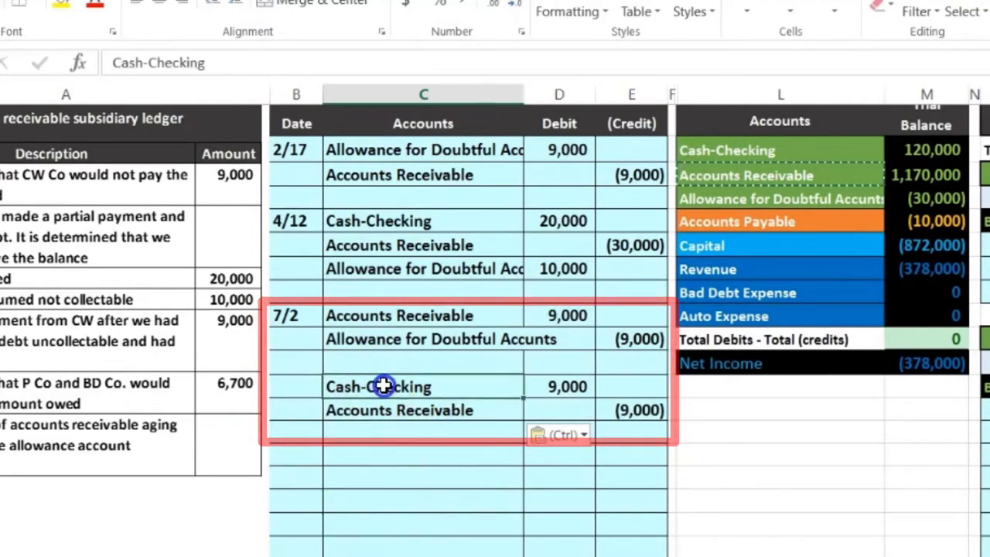
pyautogui.moveTo(393, 387); pyautogui.dragTo(546, 389)
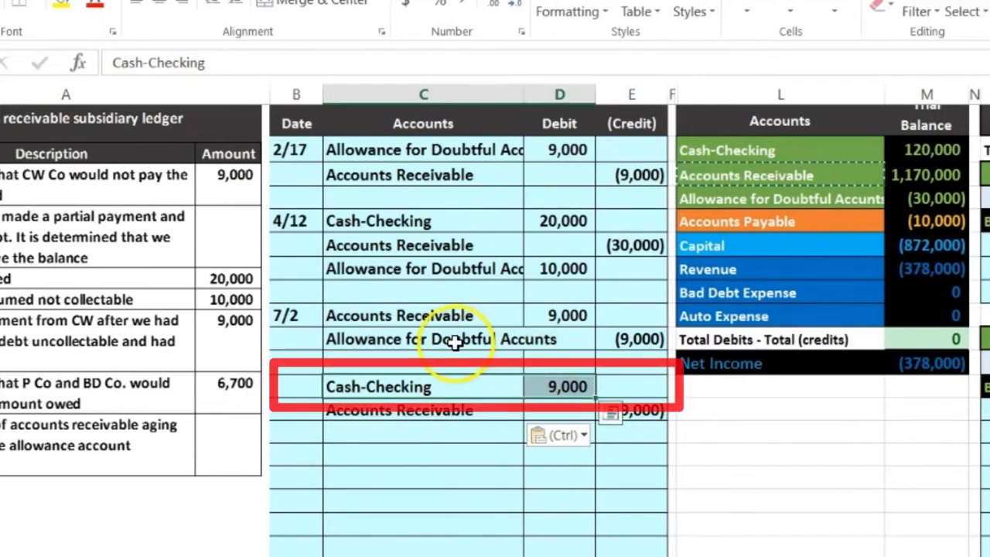
# Step: Examine the allowance credit in row 13 and the cash collection lines in C15:E16, along with the neighbouring general ledger accounts
pyautogui.moveTo(464, 347)
pyautogui.mouseDown()
pyautogui.moveTo(645, 340)
pyautogui.moveTo(619, 344)
pyautogui.mouseUp()
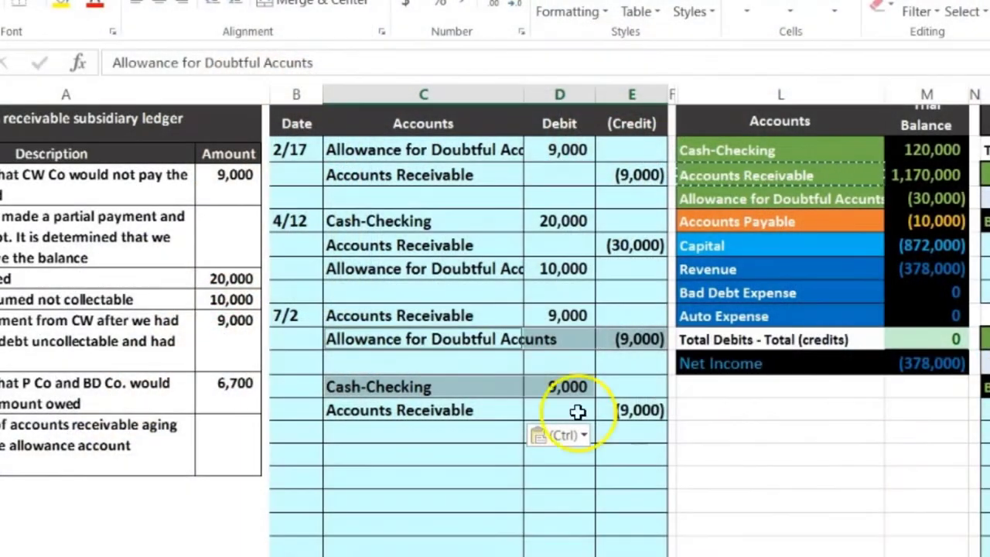
pyautogui.click(447, 410)
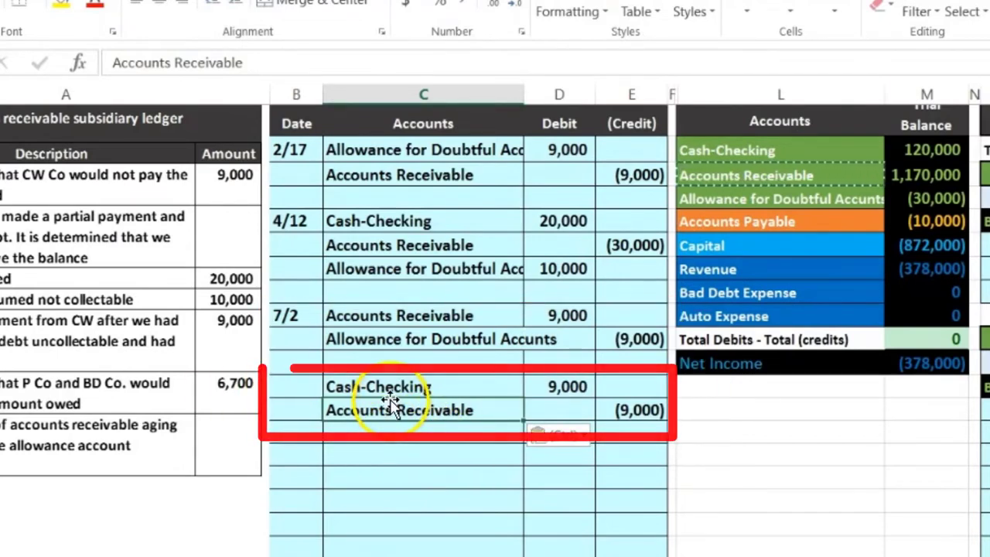
pyautogui.scroll(-3, 879, 441)
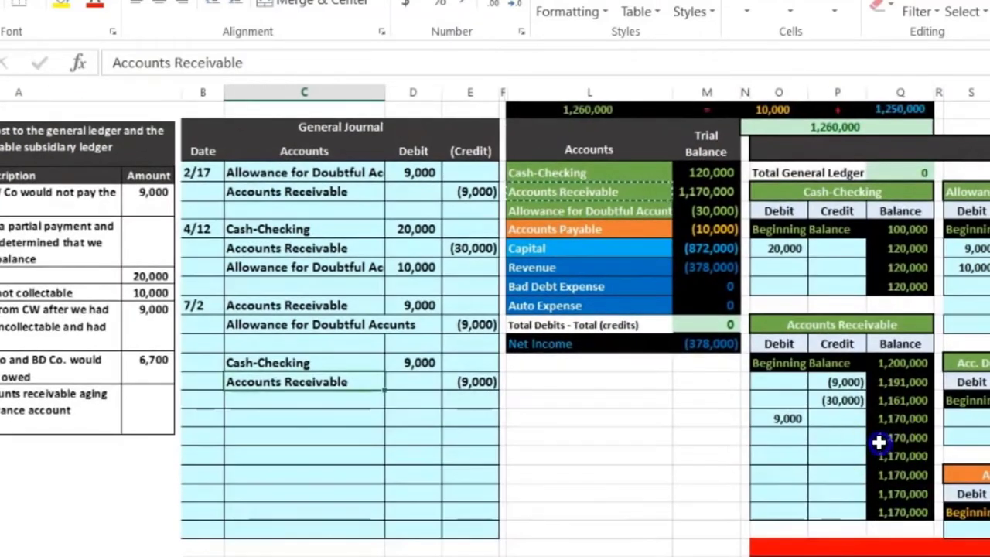
pyautogui.click(879, 442)
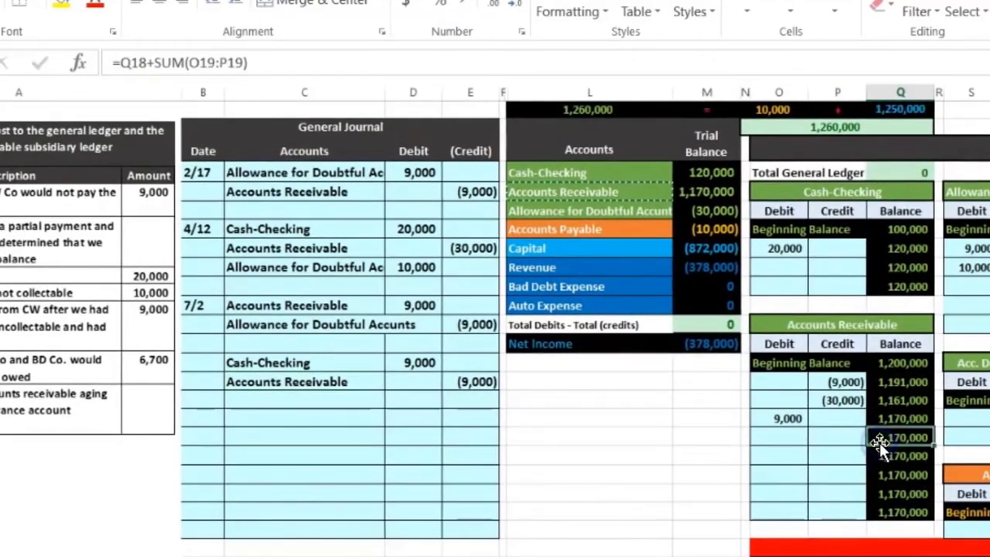
pyautogui.press('Right')
pyautogui.press('Right')
pyautogui.press('Right')
pyautogui.press('Right')
pyautogui.press('Right')
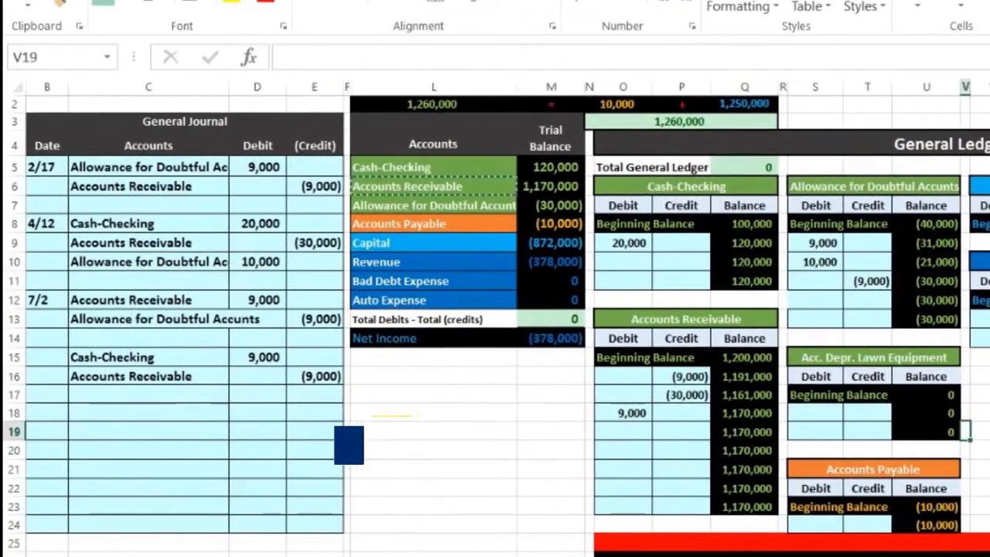
# Step: Post the cash collection debit to the Cash-Checking general ledger account by entering =D15 in O10
pyautogui.click(146, 356)
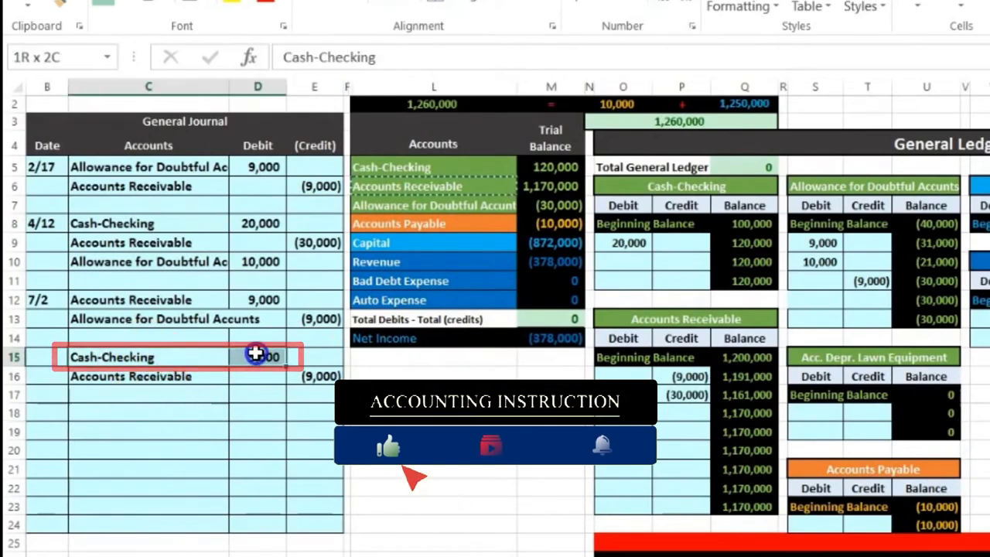
pyautogui.click(390, 163)
pyautogui.moveTo(391, 164); pyautogui.dragTo(528, 164)
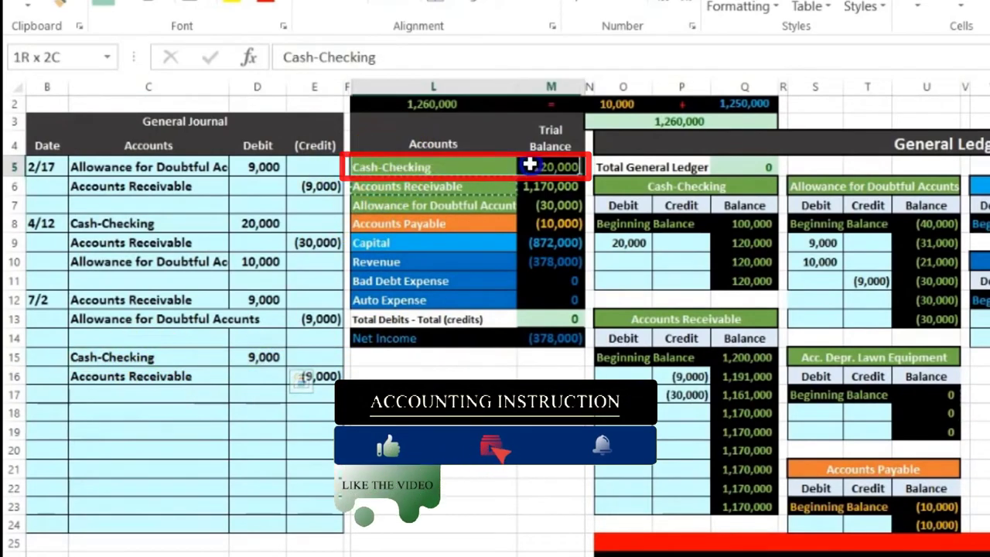
pyautogui.click(650, 184)
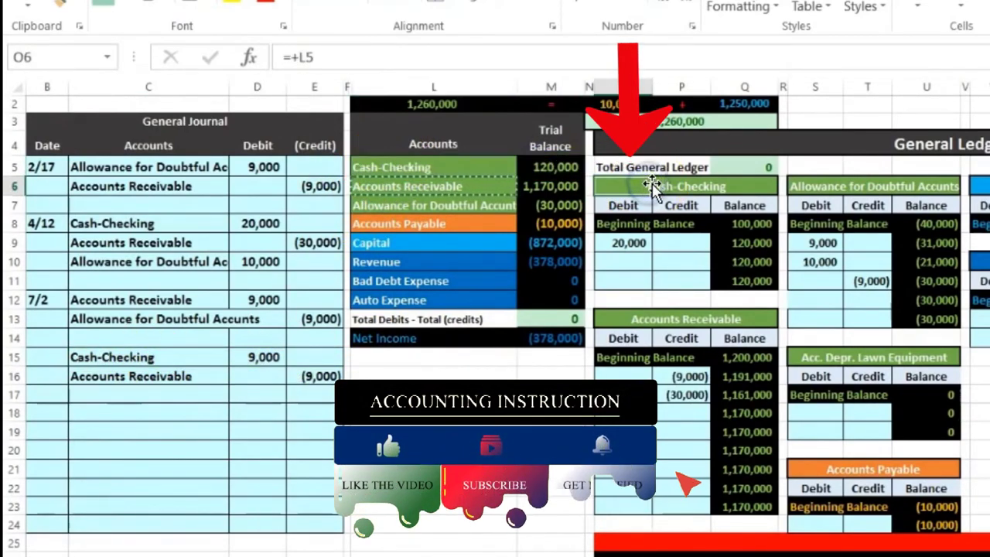
pyautogui.click(633, 259)
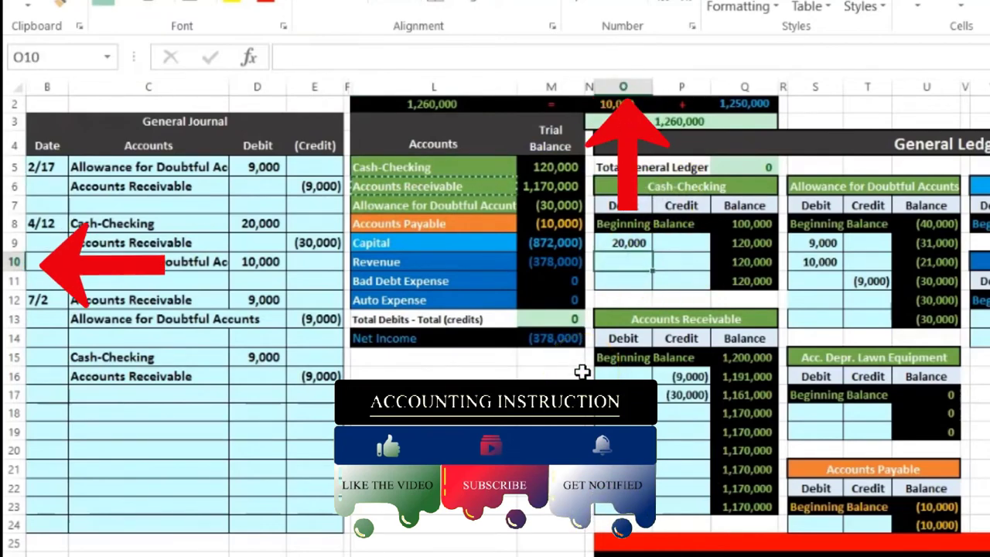
pyautogui.write('=')
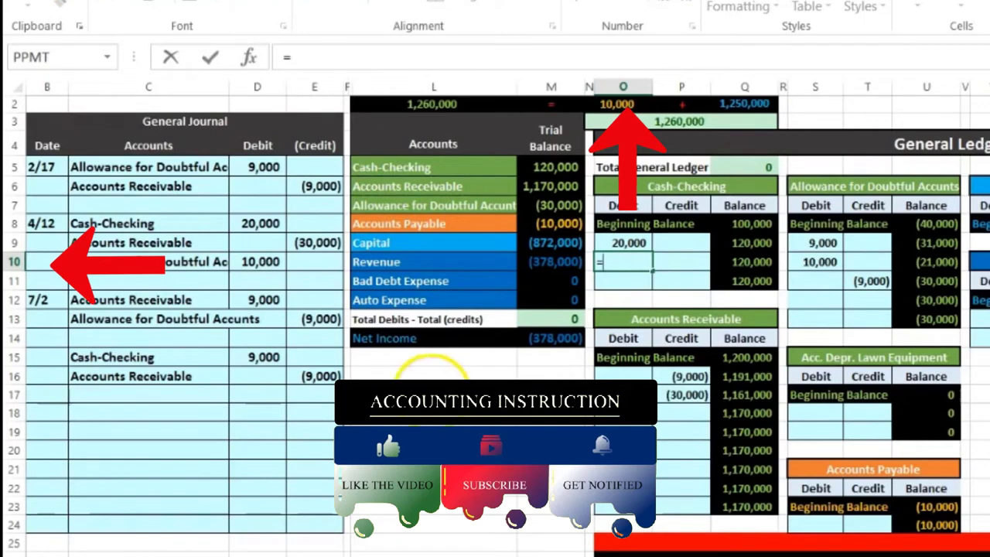
pyautogui.click(260, 356)
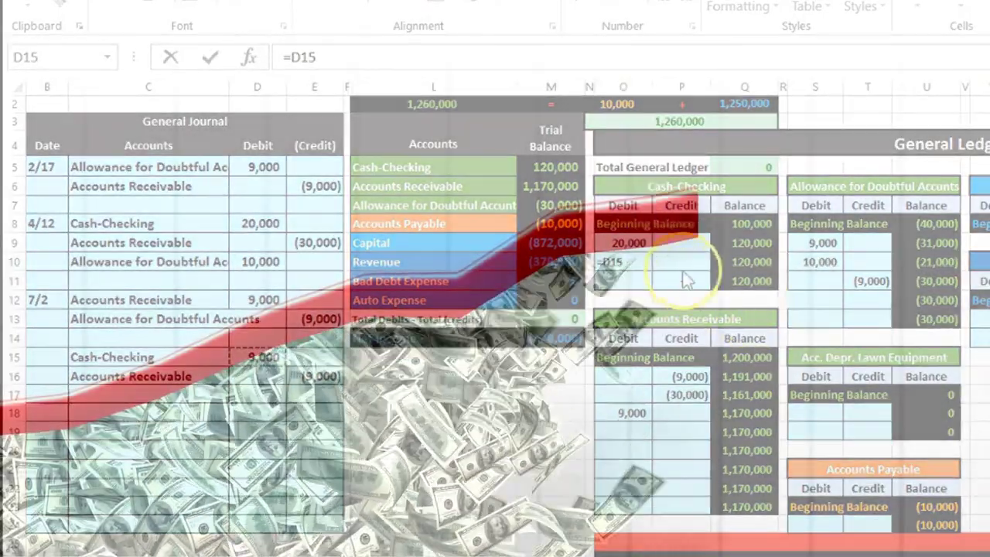
pyautogui.press('Return')
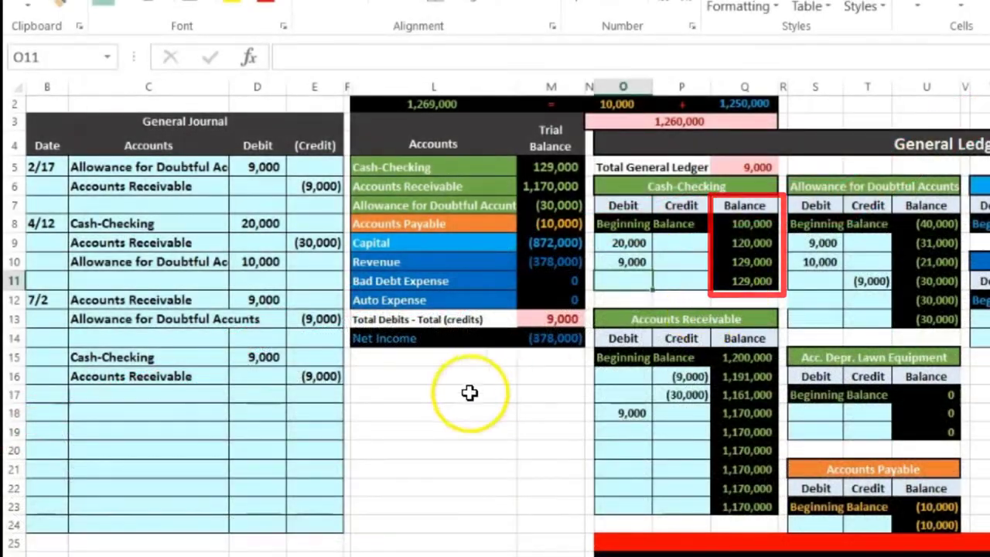
# Step: Post the cash collection credit to the Accounts Receivable general ledger account by entering =E16 in P19, and check the running balance
pyautogui.click(228, 376)
pyautogui.moveTo(235, 376); pyautogui.dragTo(322, 373)
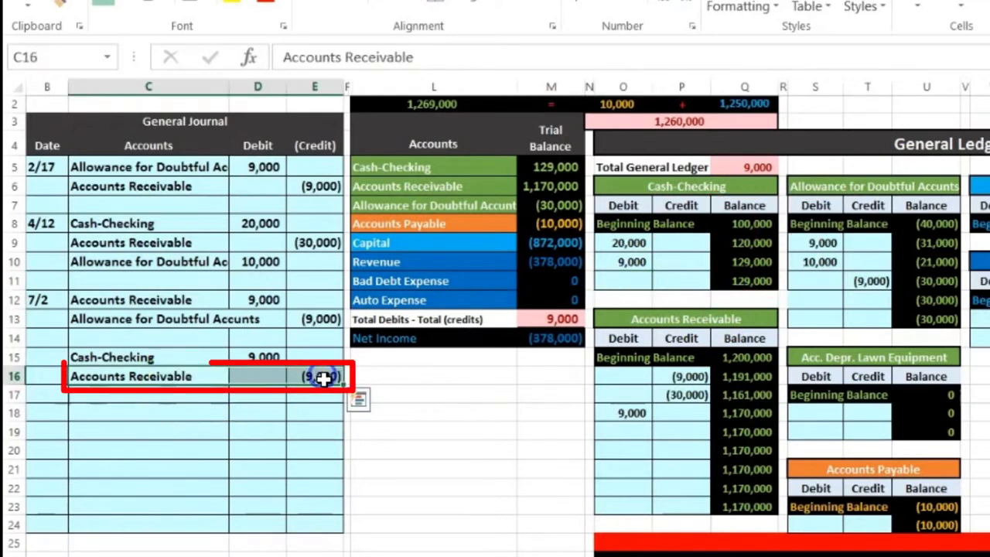
pyautogui.click(473, 186)
pyautogui.moveTo(473, 187)
pyautogui.mouseDown()
pyautogui.moveTo(572, 191)
pyautogui.moveTo(541, 188)
pyautogui.mouseUp()
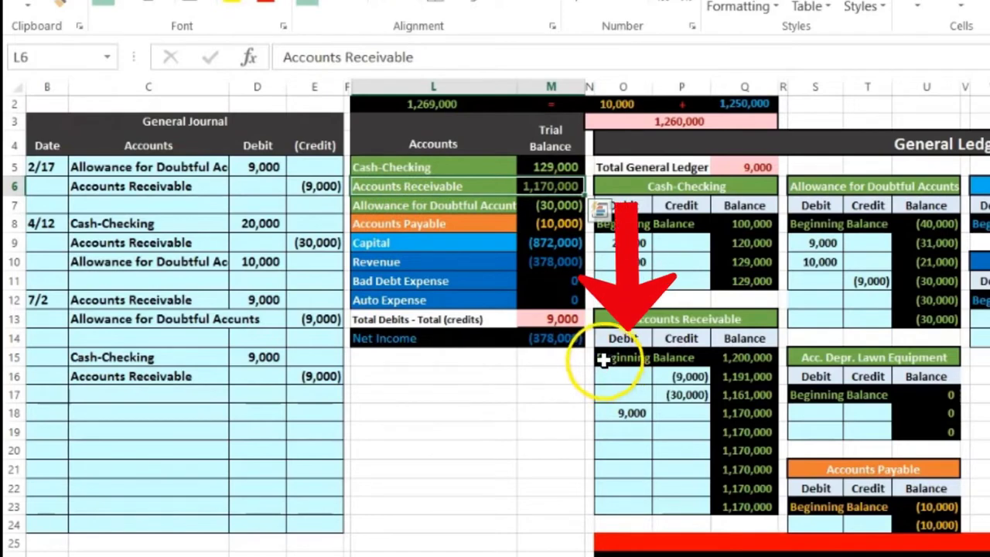
pyautogui.click(682, 431)
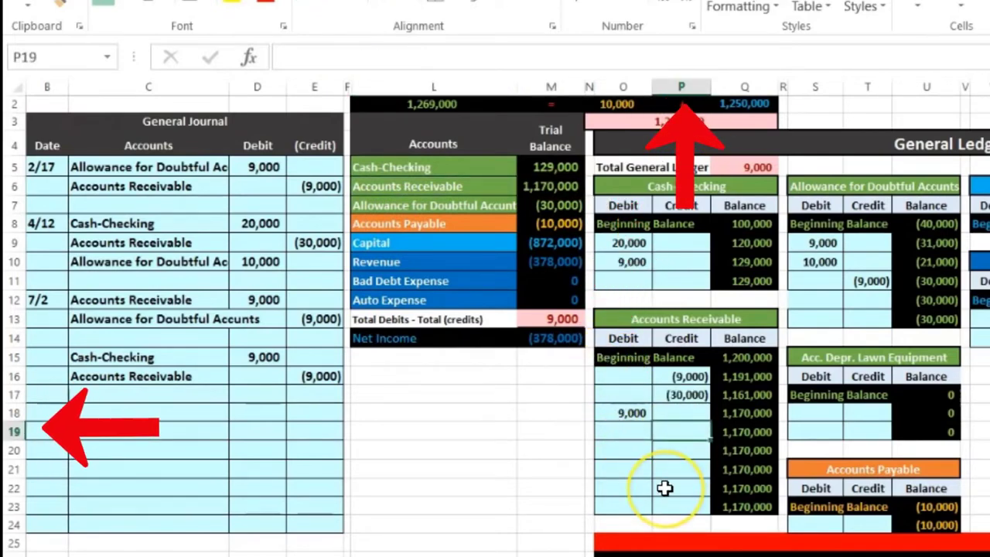
pyautogui.write('=')
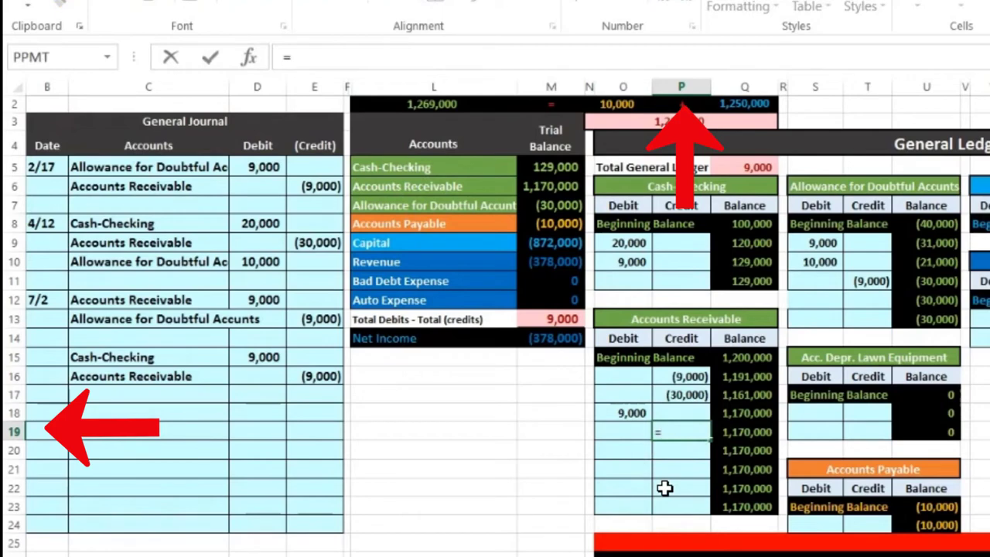
pyautogui.click(321, 377)
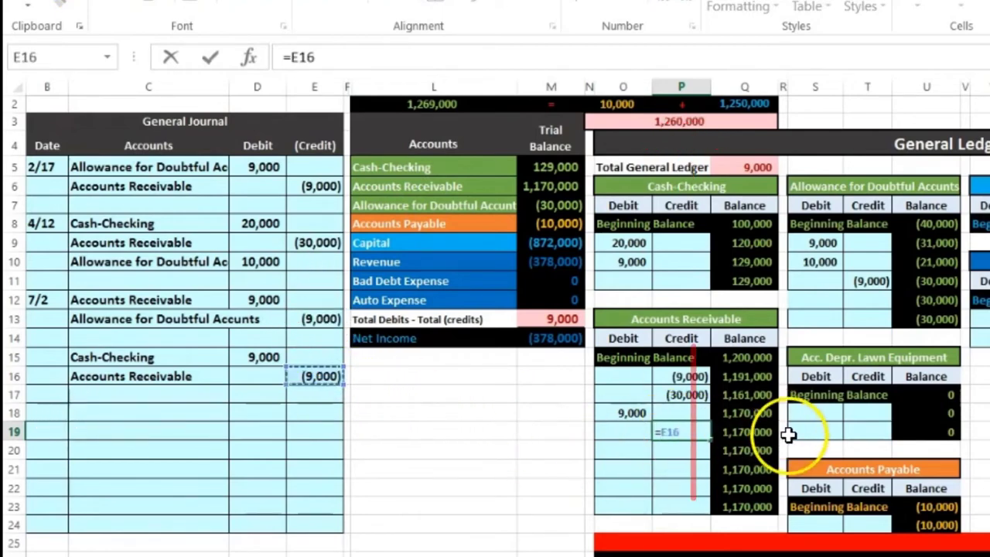
pyautogui.press('Return')
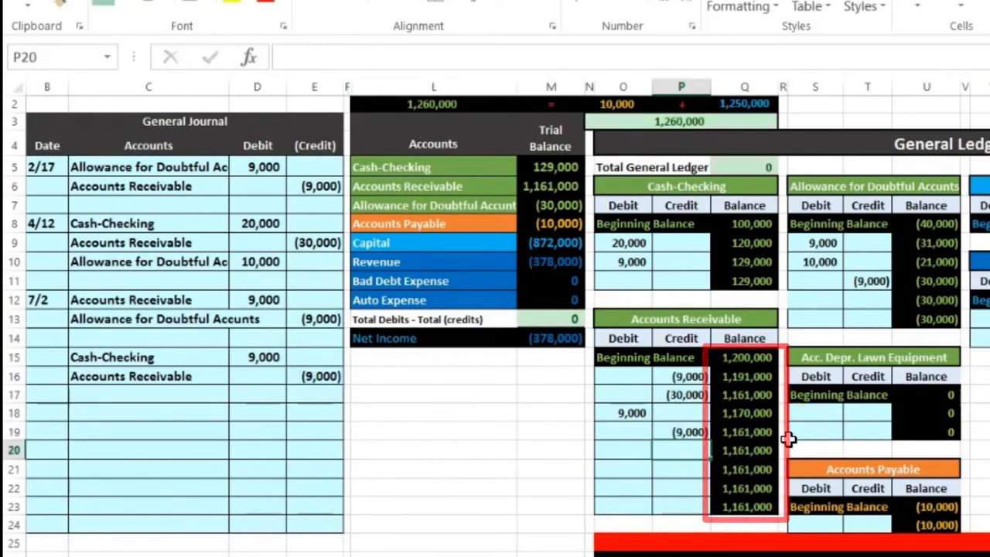
pyautogui.click(729, 429)
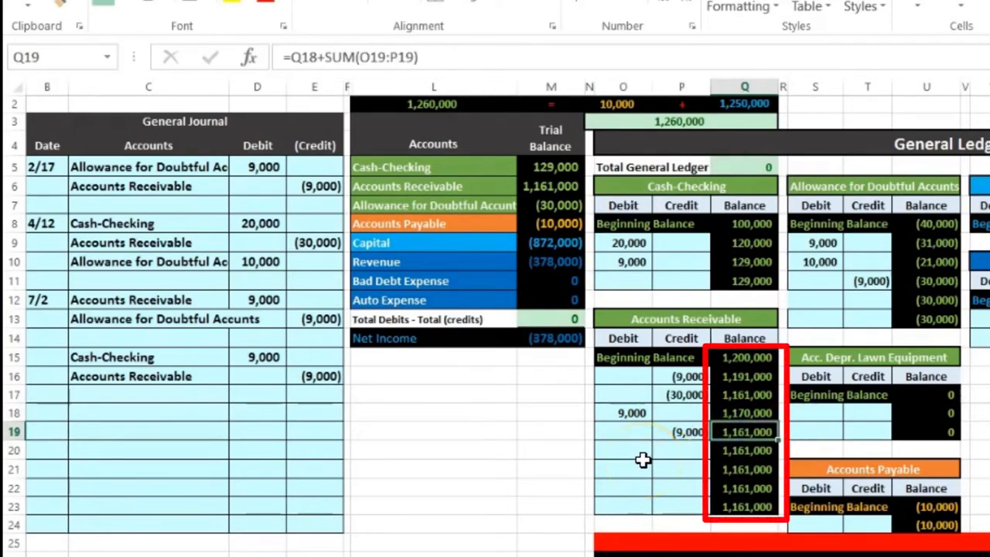
pyautogui.click(630, 435)
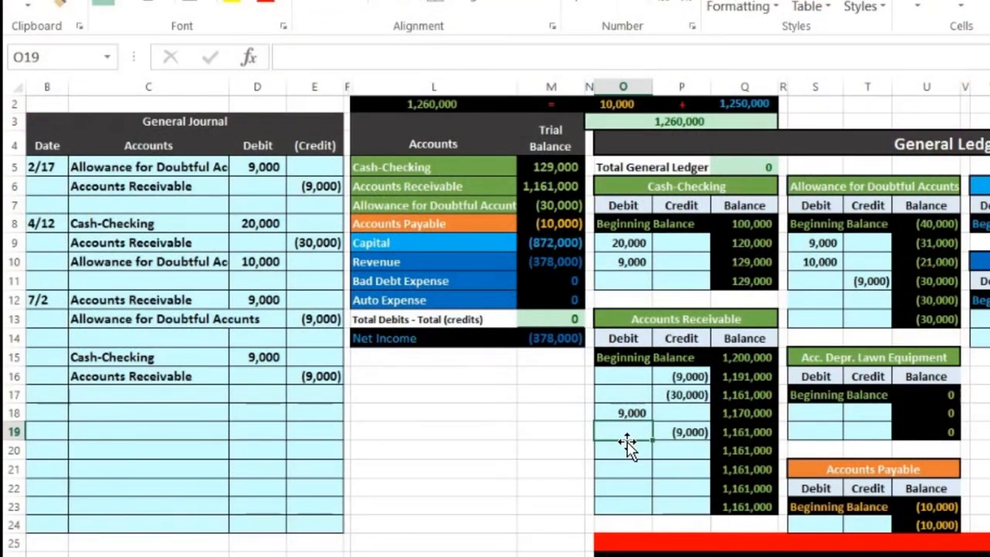
# Step: Post the collection credit to CW Co's subsidiary ledger account by entering =P19 in T33
pyautogui.scroll(-4, 616, 447)
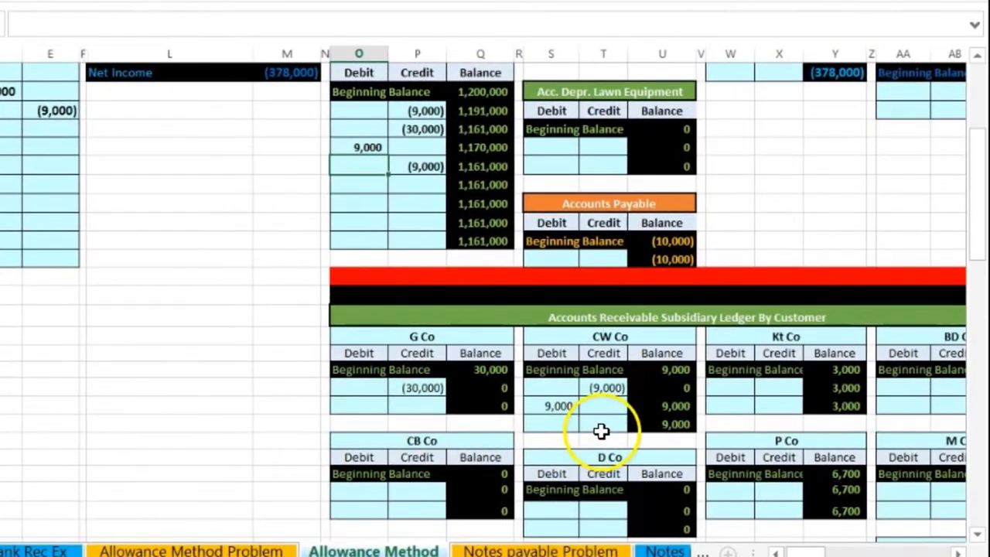
pyautogui.click(759, 446)
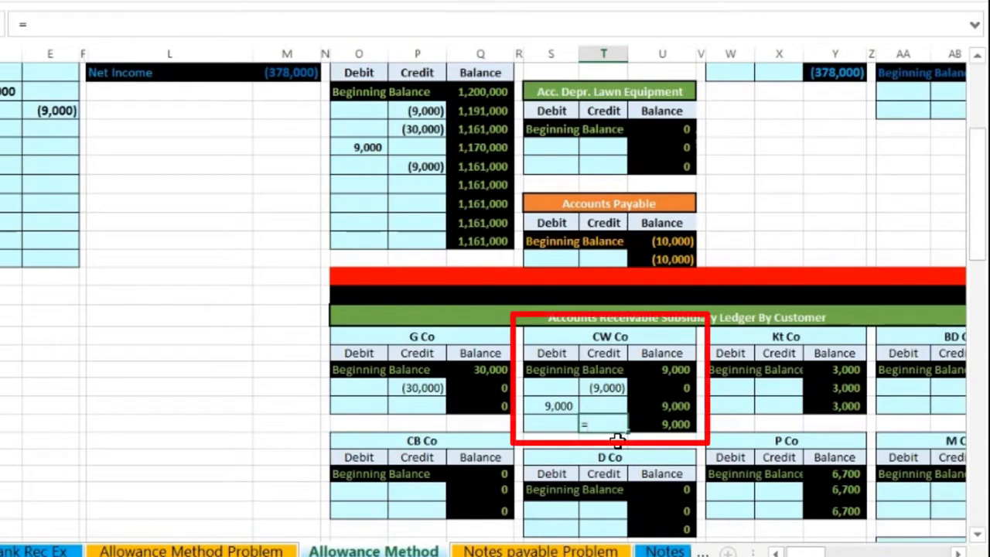
pyautogui.write('=')
pyautogui.click(427, 164)
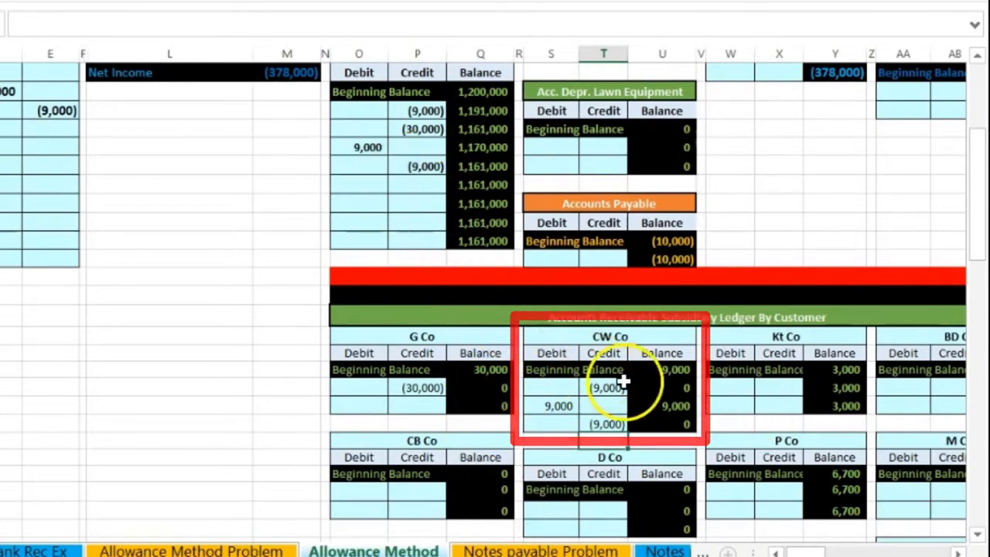
# Step: Trace CW Co's subsidiary ledger from the beginning balance through the write-off, reinstatement and collection to the ending balance
pyautogui.click(654, 373)
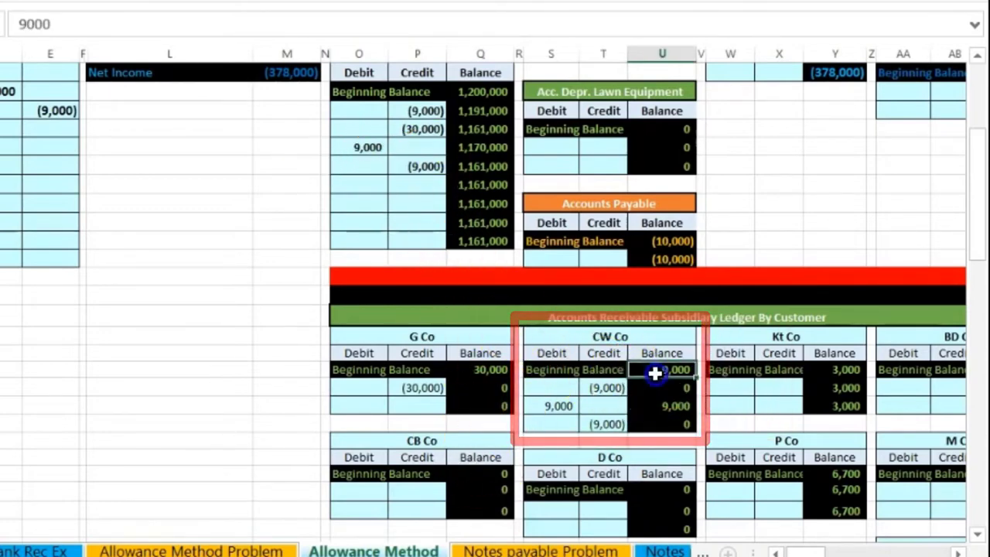
pyautogui.click(601, 389)
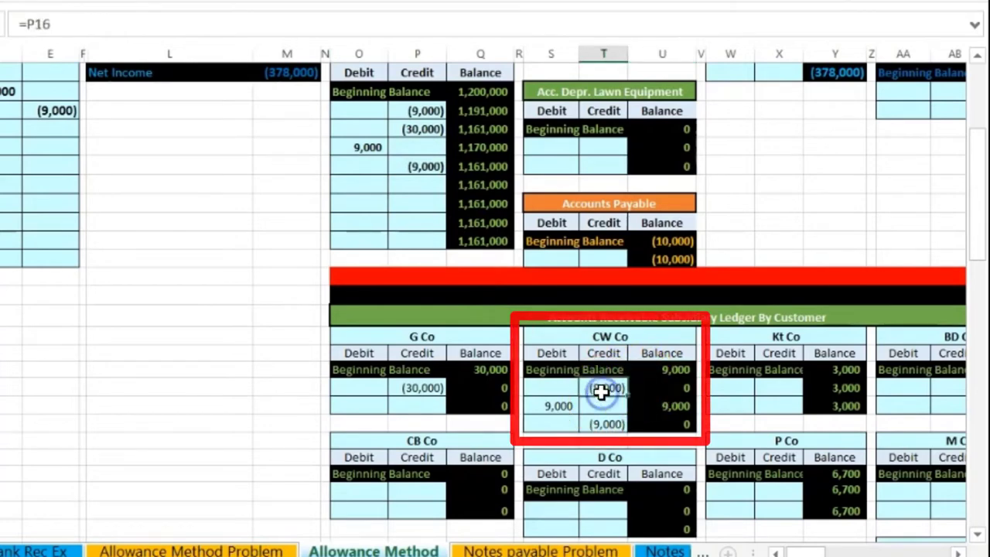
pyautogui.click(567, 405)
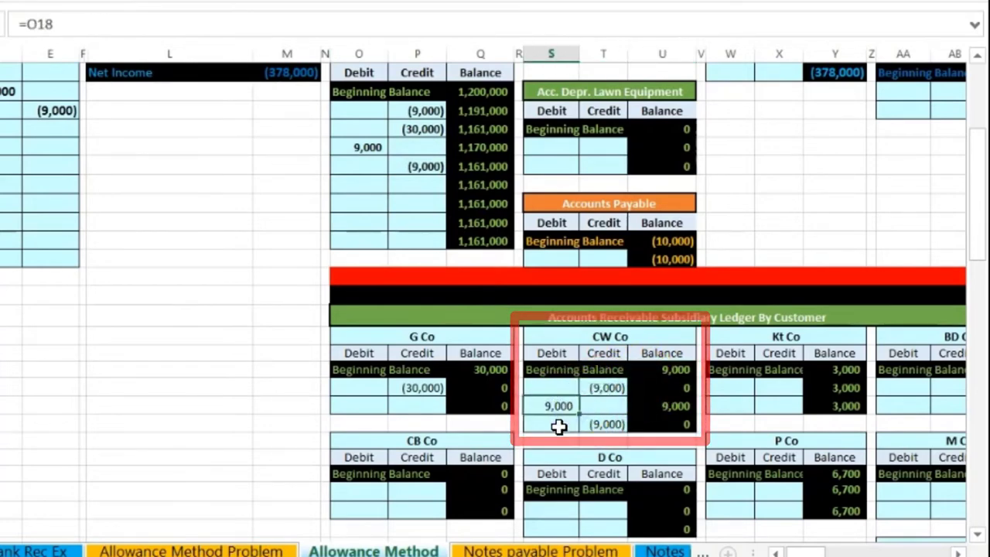
pyautogui.click(606, 420)
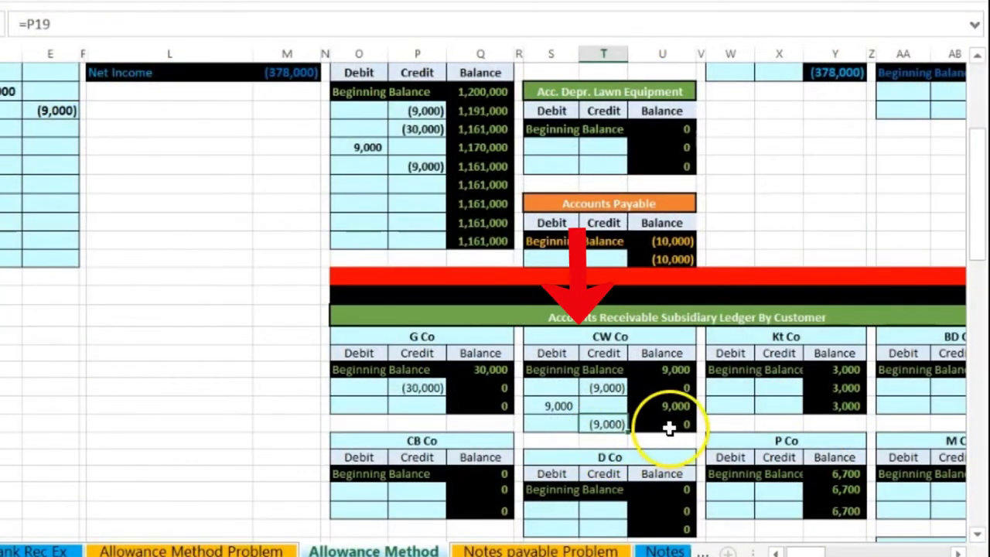
pyautogui.click(669, 425)
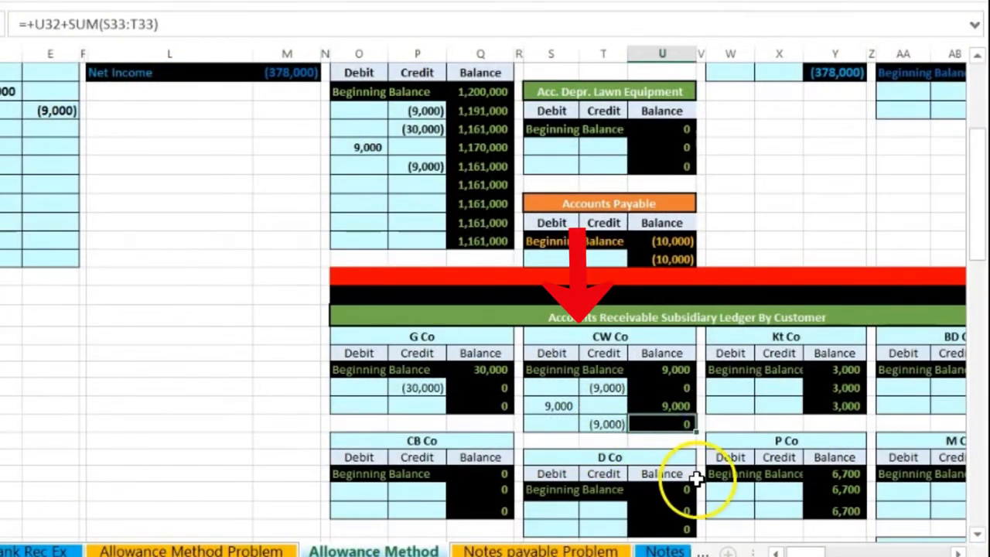
# Step: Compare the customer subsidiary ledger total and its formula in U42 with the Accounts Receivable general ledger balance in Q23
pyautogui.scroll(-1, 711, 508)
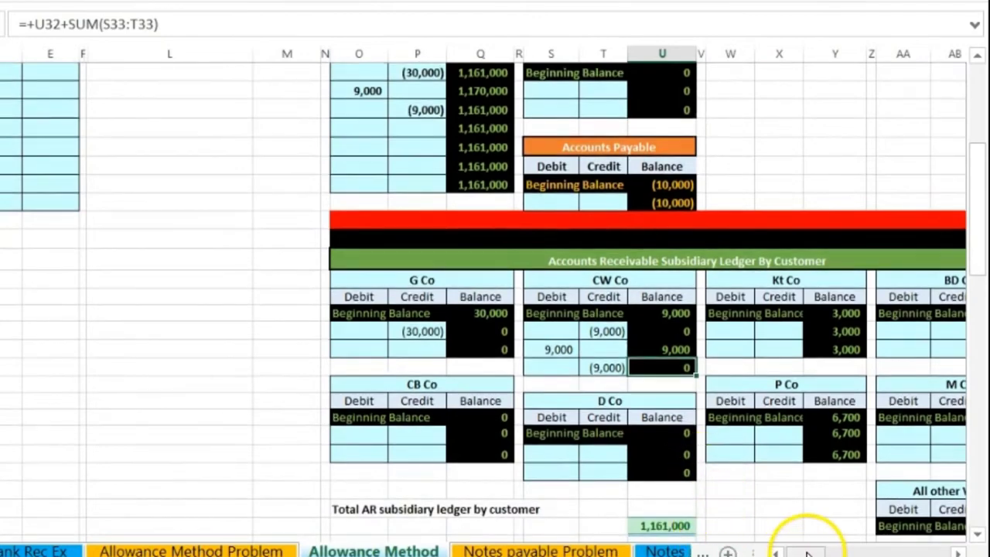
pyautogui.moveTo(806, 551); pyautogui.dragTo(820, 548)
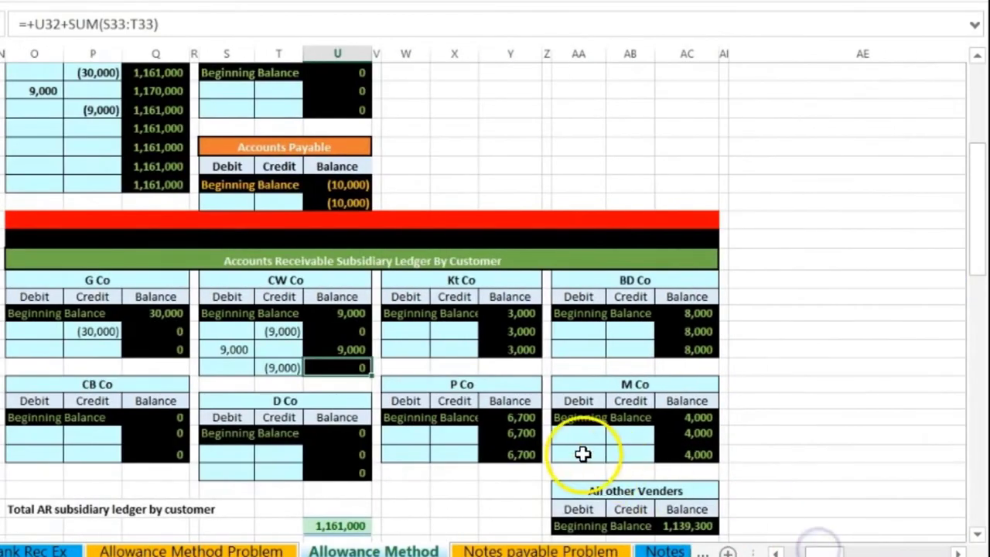
pyautogui.scroll(-2, 581, 453)
pyautogui.doubleClick(335, 414)
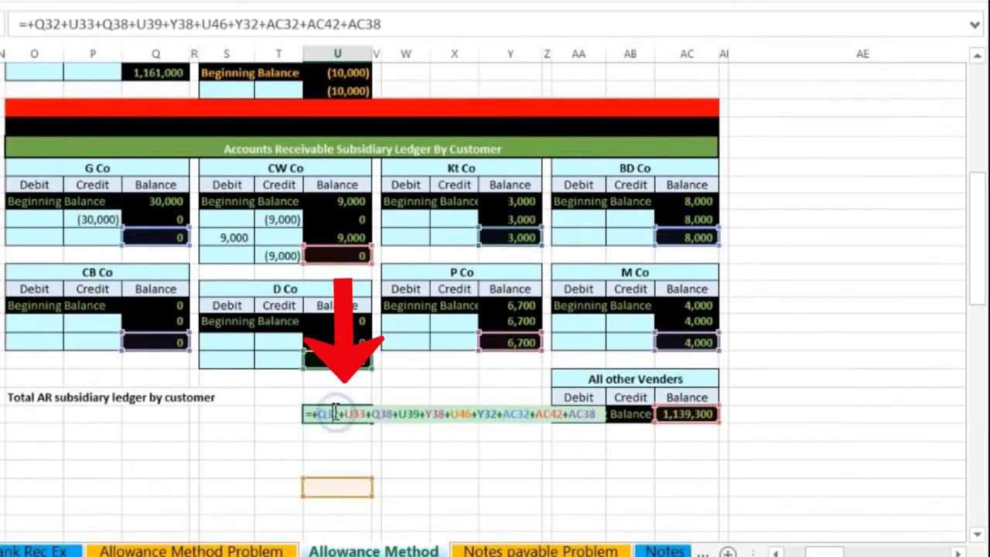
pyautogui.press('Return')
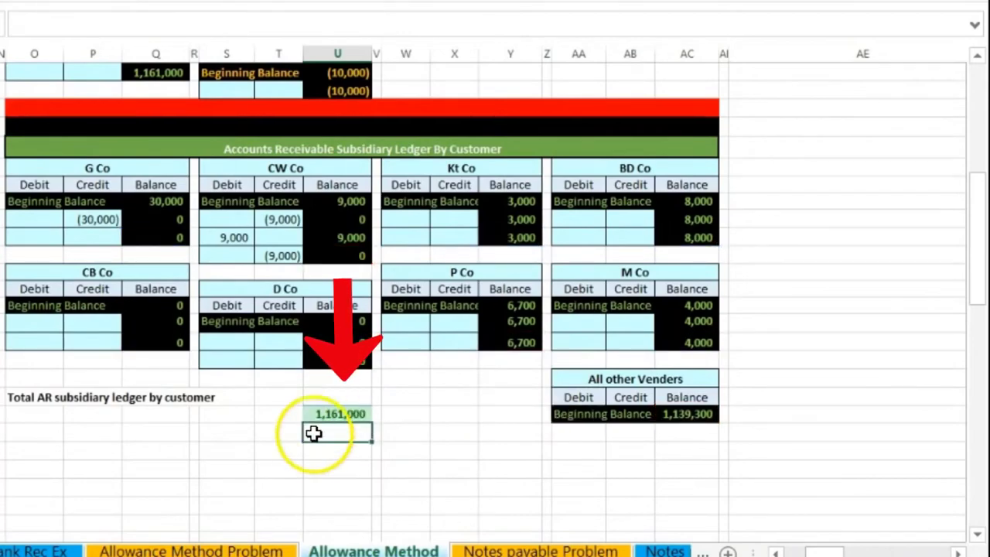
pyautogui.scroll(5, 6, 409)
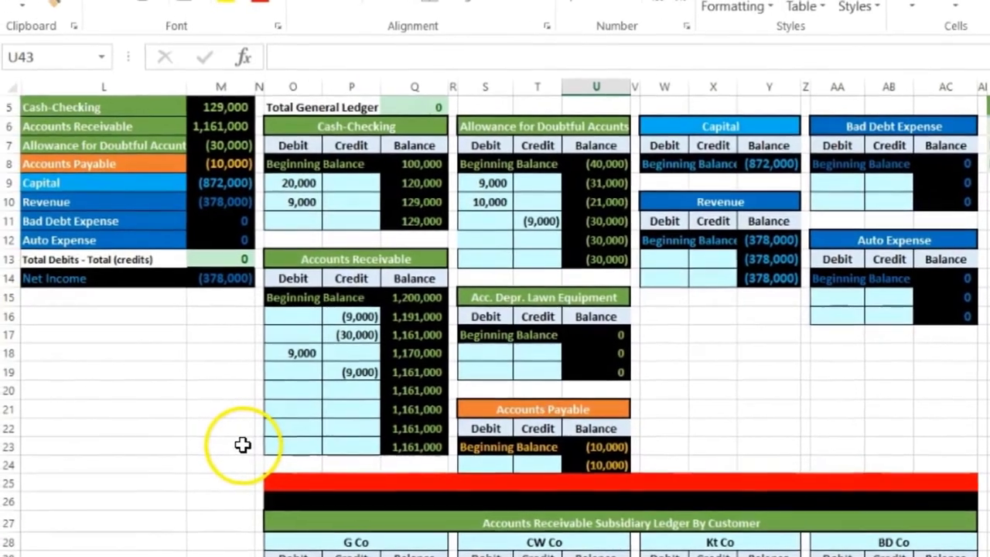
pyautogui.click(411, 444)
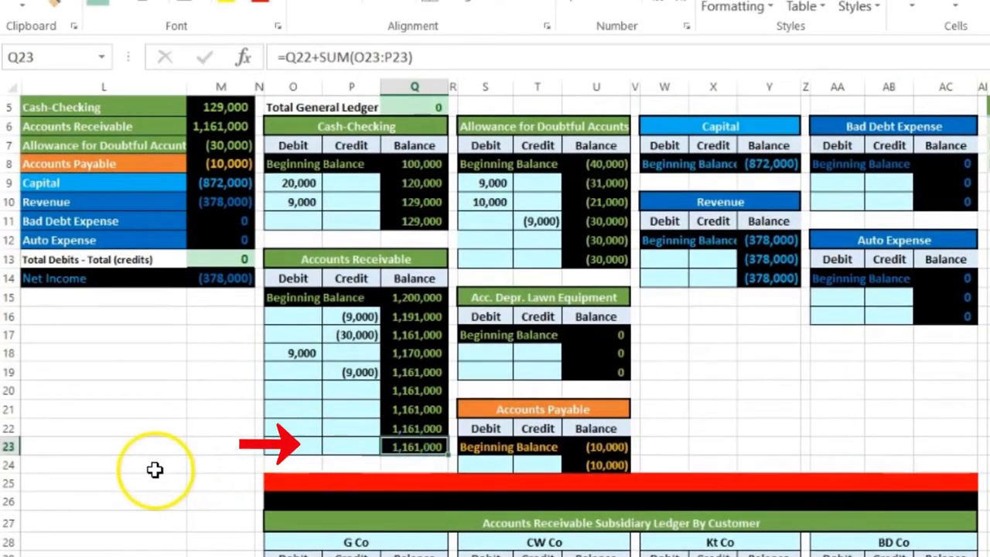
pyautogui.scroll(2, 152, 467)
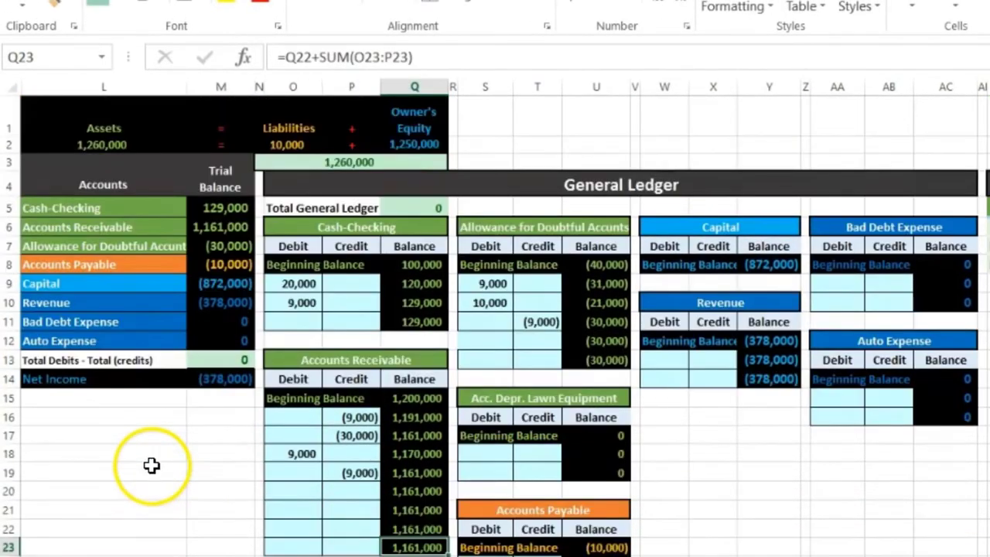
# Step: Check that the Accounts Receivable trial balance figure in M6 agrees with the general ledger account balance
pyautogui.click(218, 228)
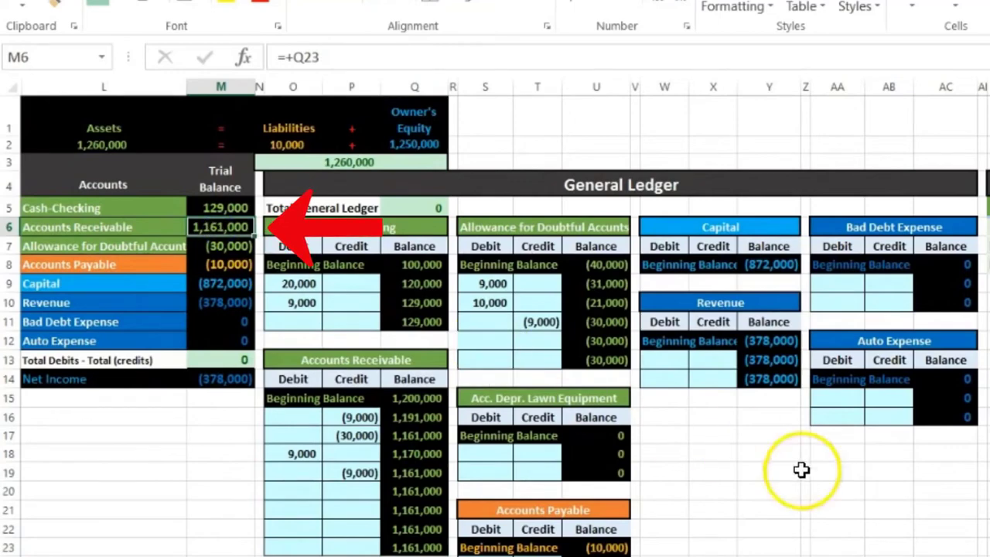
pyautogui.scroll(2, 889, 491)
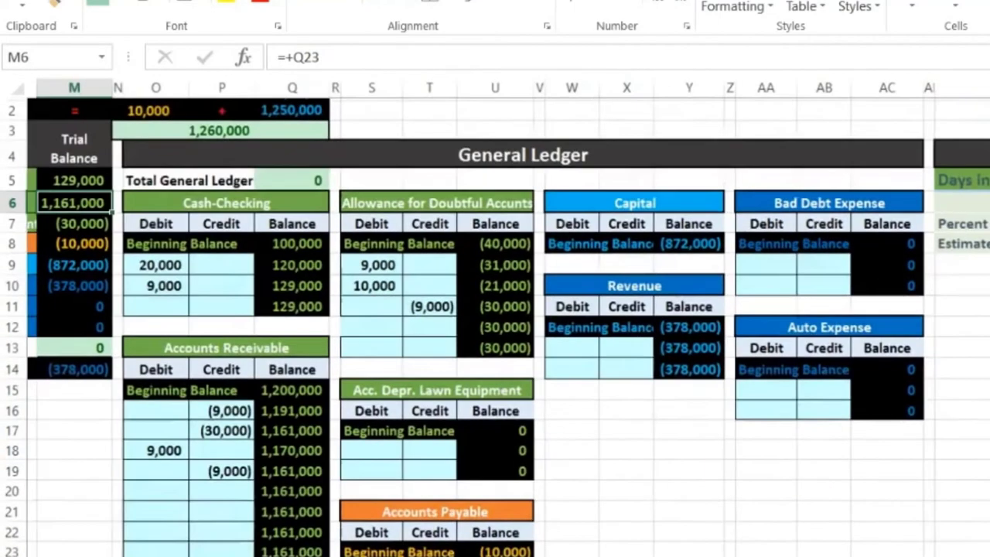
pyautogui.click(889, 492)
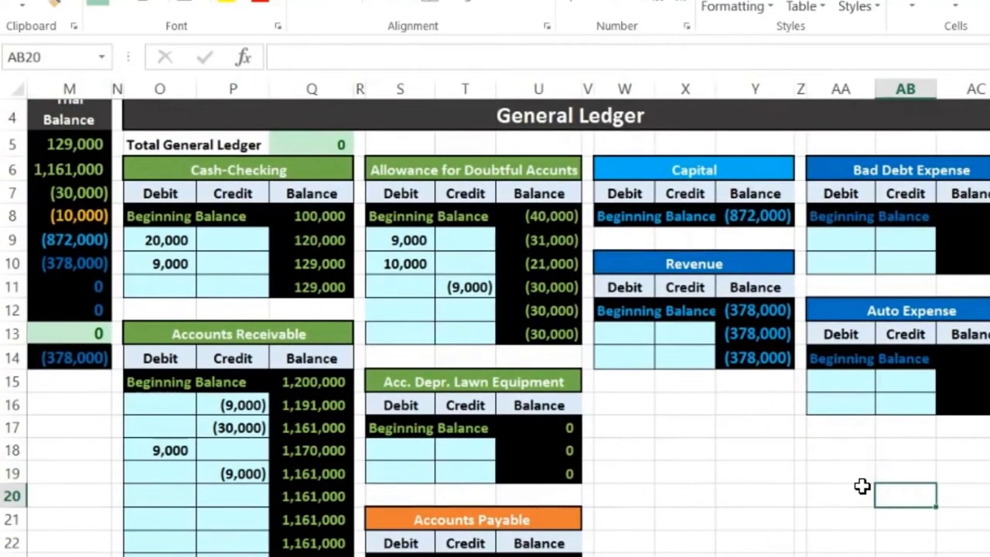
# Step: Date the next general journal entry 8/20 in B18
pyautogui.click(862, 486)
pyautogui.click(484, 370)
pyautogui.write('8/20')
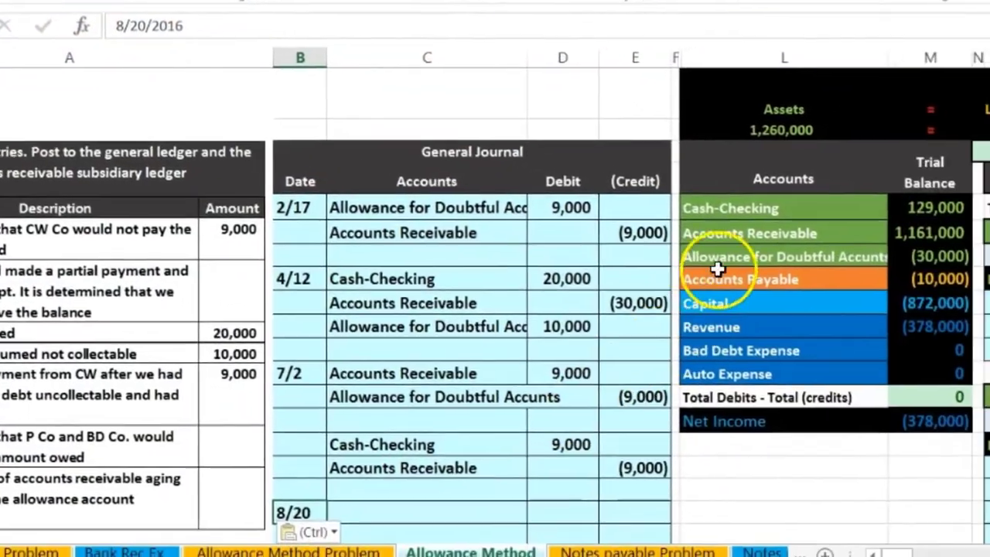
# Step: Copy the Accounts Receivable account name from the trial balance into C19 as the credit line of the 8/20 entry
pyautogui.click(732, 232)
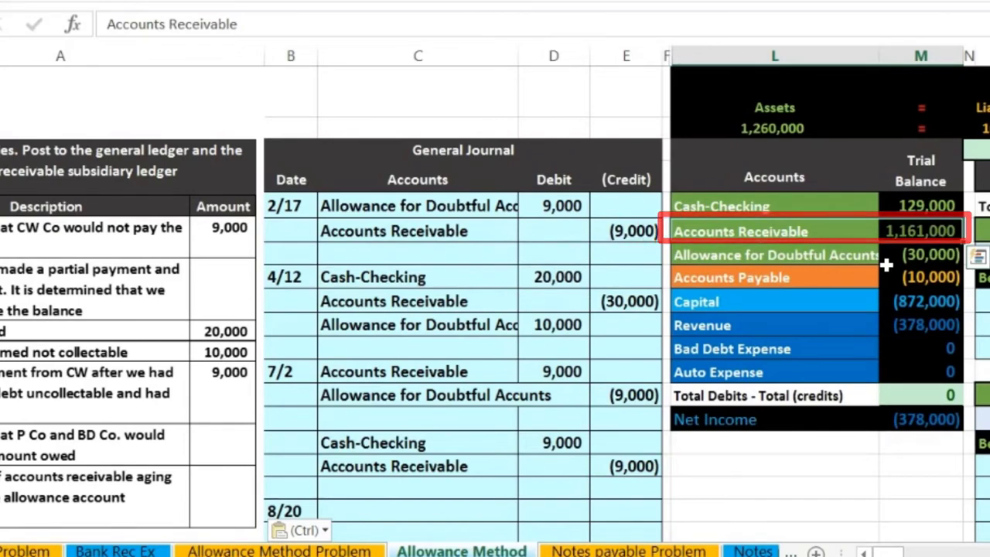
pyautogui.click(896, 232)
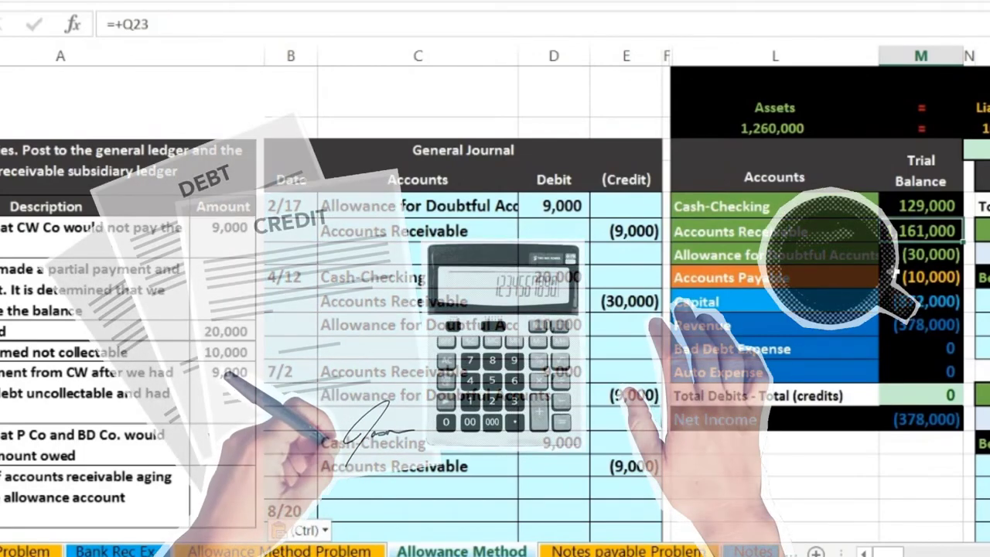
pyautogui.click(829, 234)
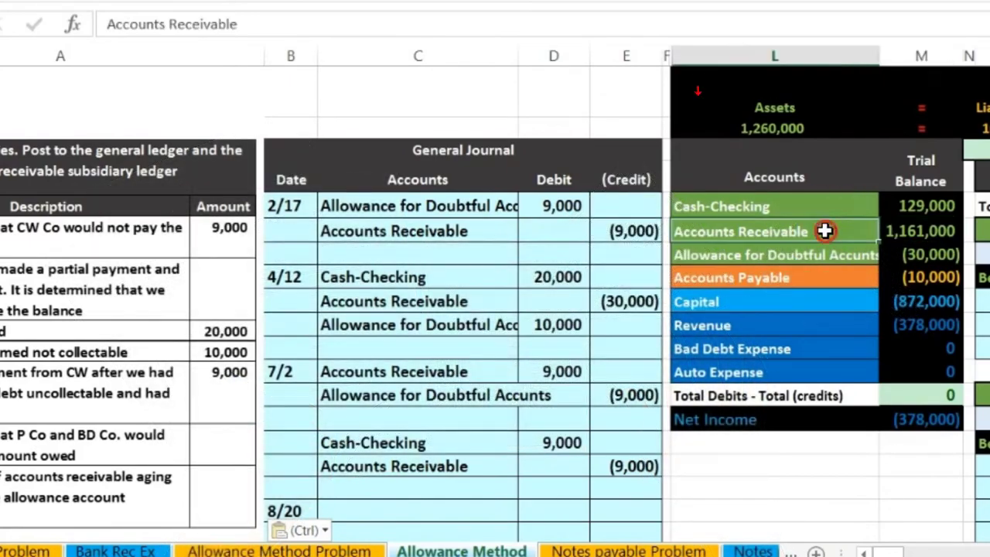
pyautogui.rightClick(827, 229)
pyautogui.click(871, 137)
pyautogui.scroll(-3, 525, 304)
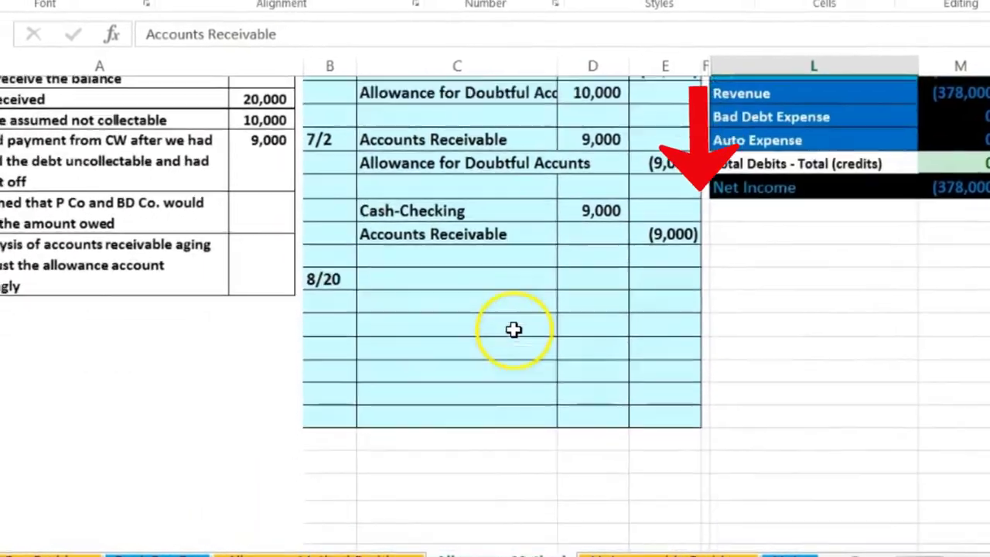
pyautogui.click(365, 288)
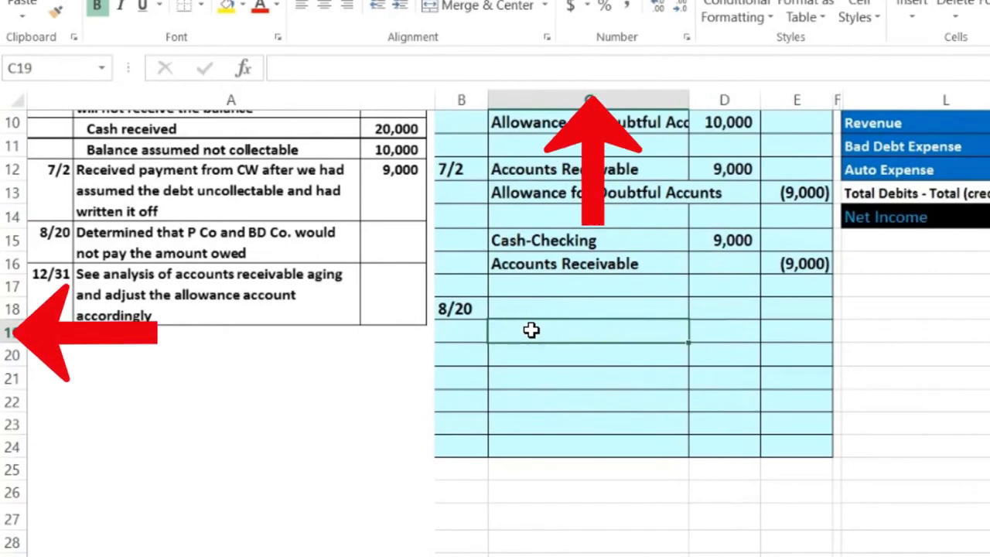
pyautogui.click(525, 331)
pyautogui.rightClick(525, 331)
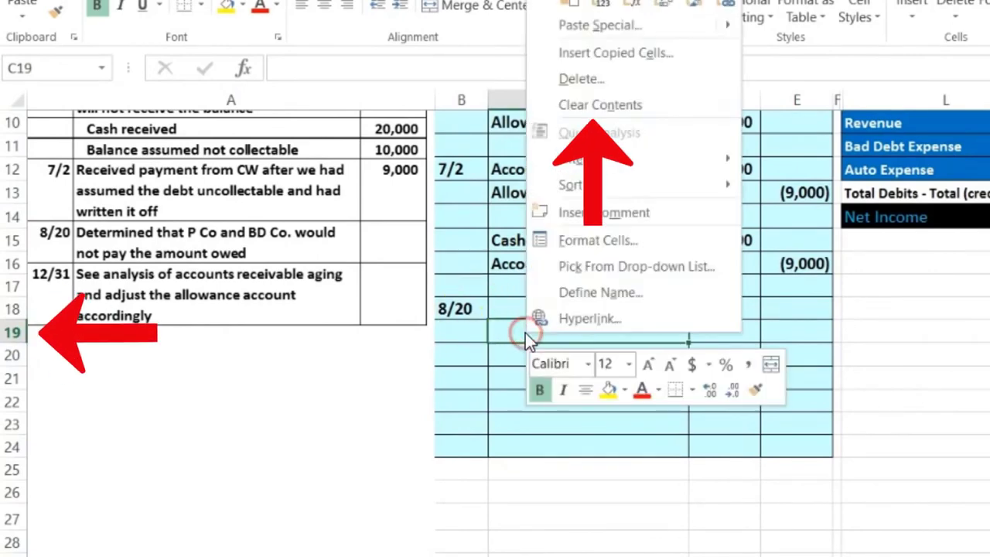
pyautogui.click(607, 6)
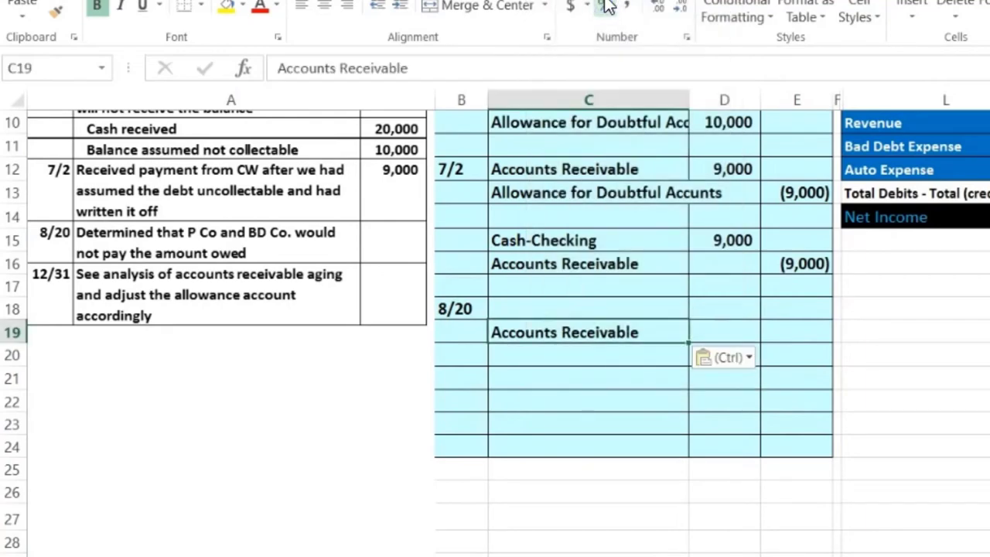
# Step: Look up the balances owed by P Co and BD Co in the accounts receivable subsidiary ledger for the 8/20 write-off
pyautogui.click(399, 248)
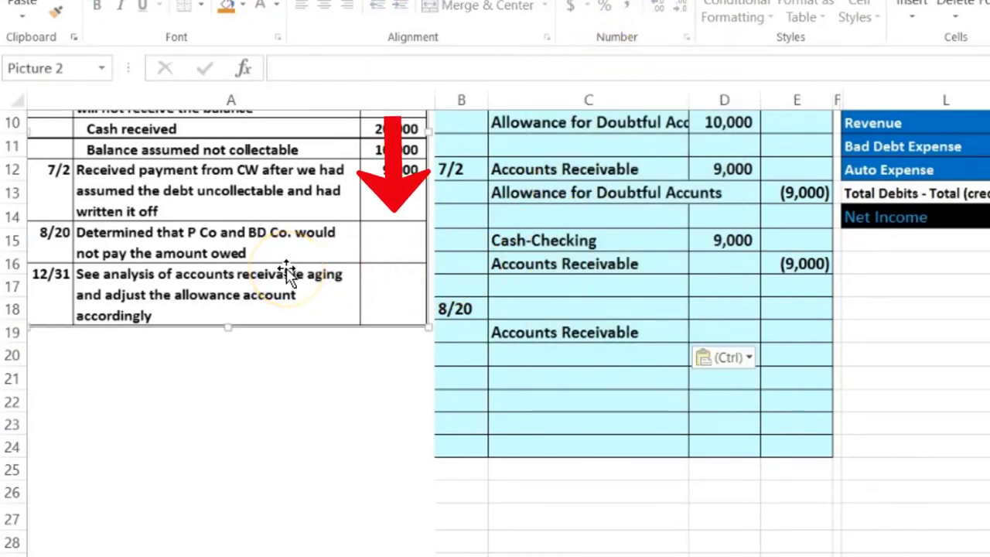
pyautogui.click(978, 359)
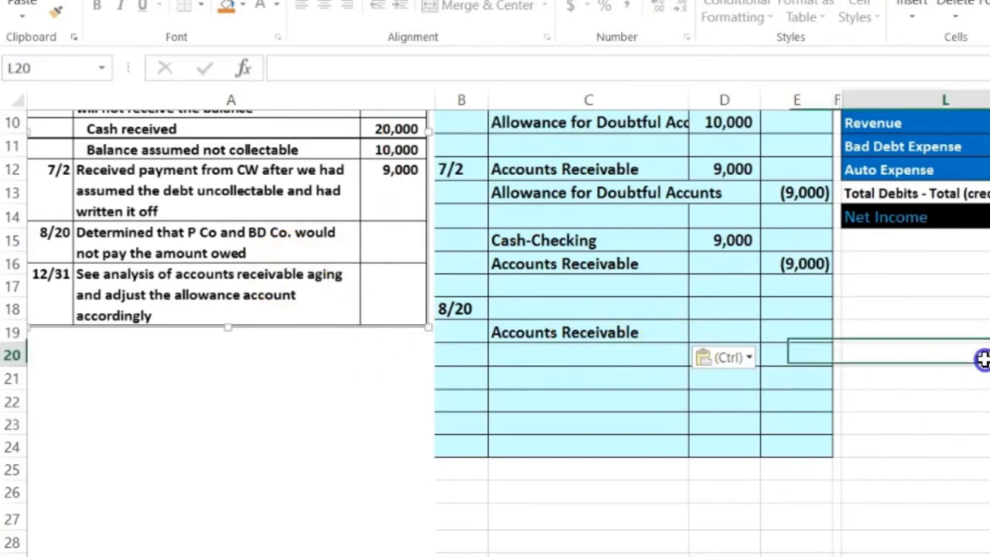
pyautogui.press('Right')
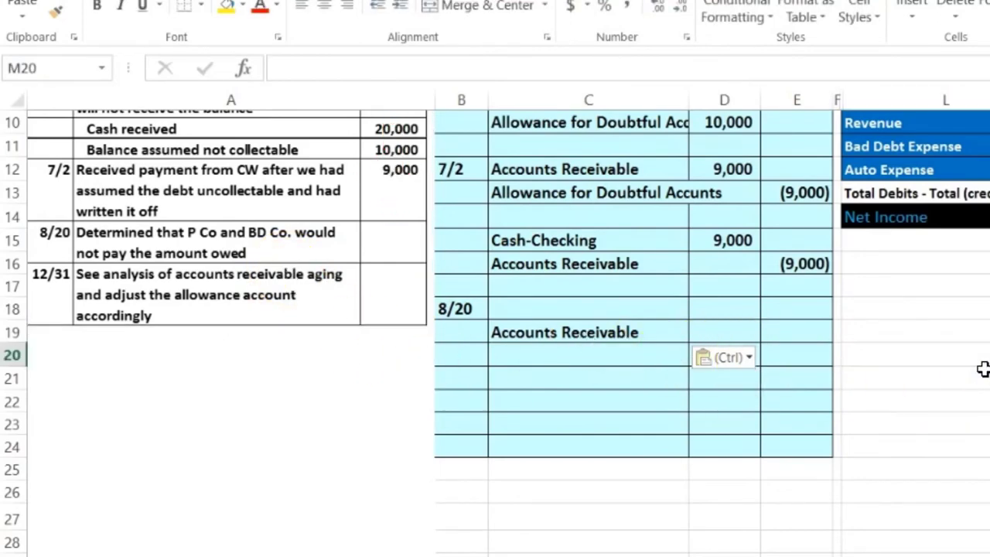
pyautogui.press('Right')
pyautogui.press('Right')
pyautogui.press('Right')
pyautogui.press('Right')
pyautogui.press('Right')
pyautogui.press('Right')
pyautogui.press('Right')
pyautogui.press('Right')
pyautogui.press('Right')
pyautogui.press('Right')
pyautogui.press('Right')
pyautogui.press('Right')
pyautogui.press('Right')
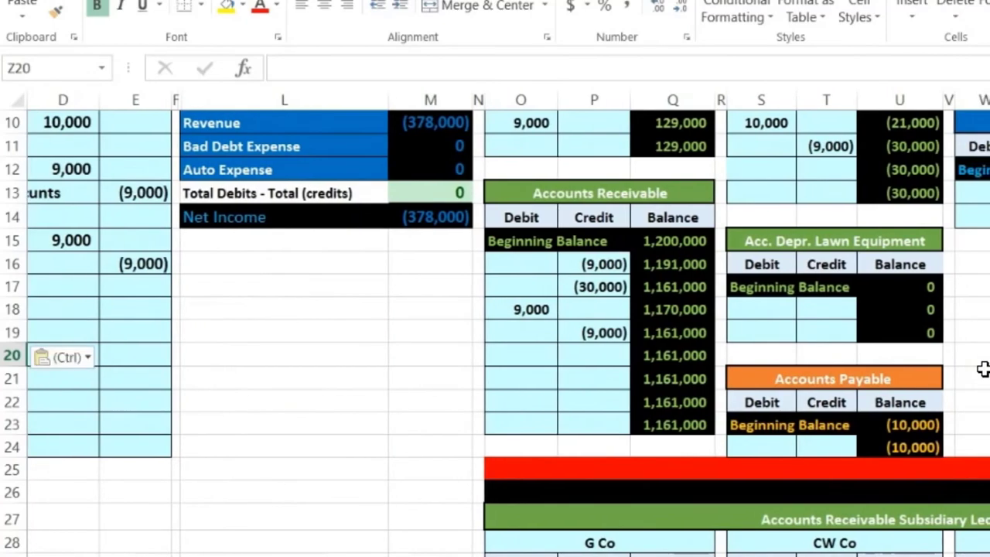
pyautogui.scroll(-3, 982, 368)
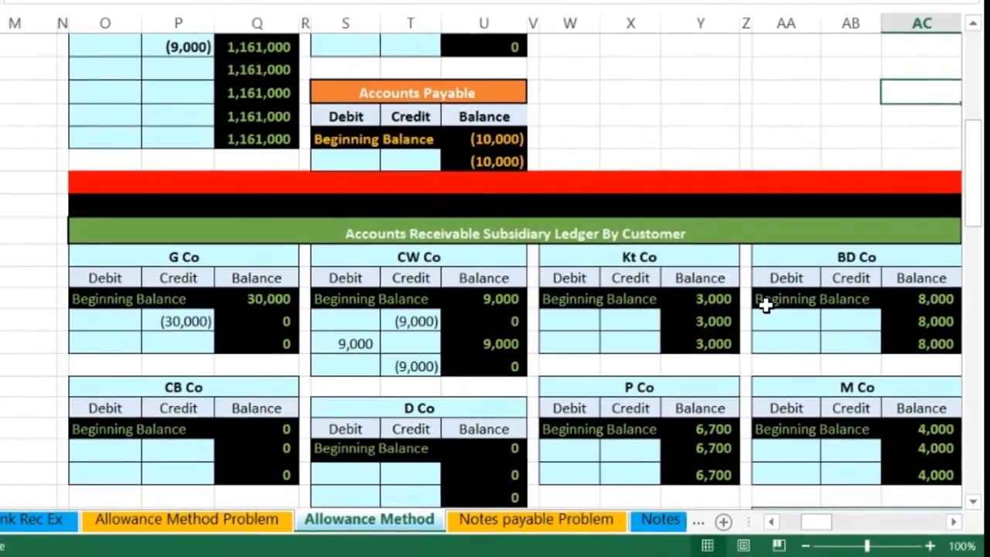
pyautogui.scroll(-1, 764, 305)
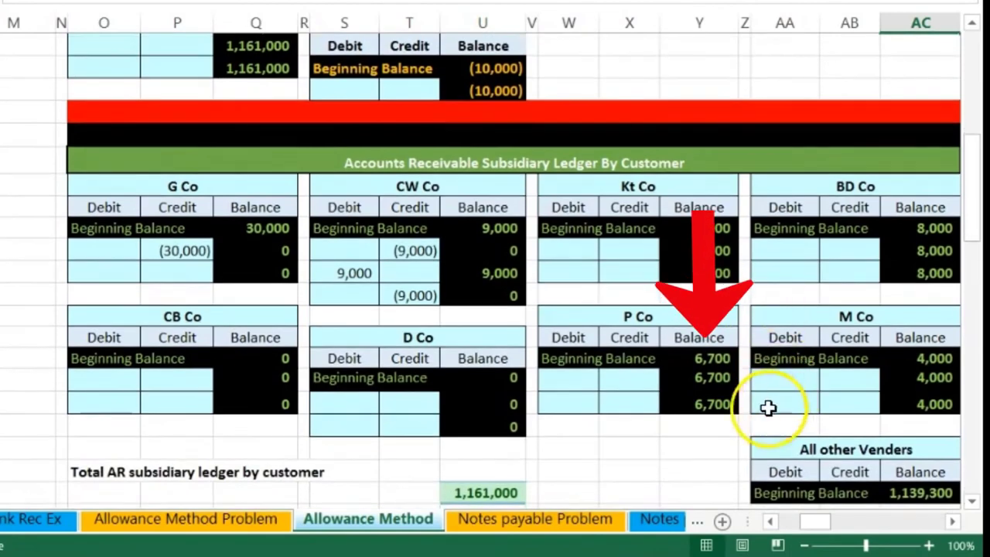
pyautogui.click(716, 404)
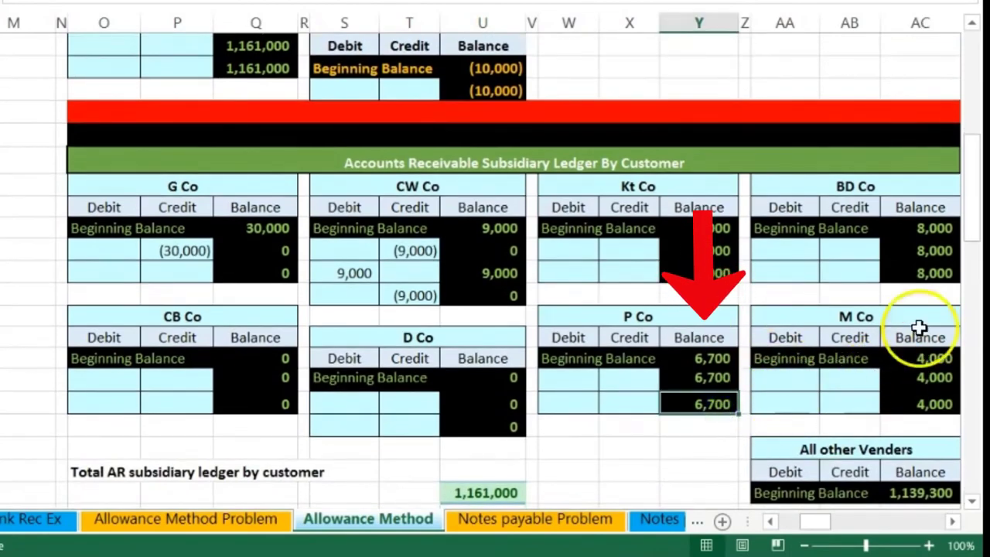
pyautogui.click(914, 275)
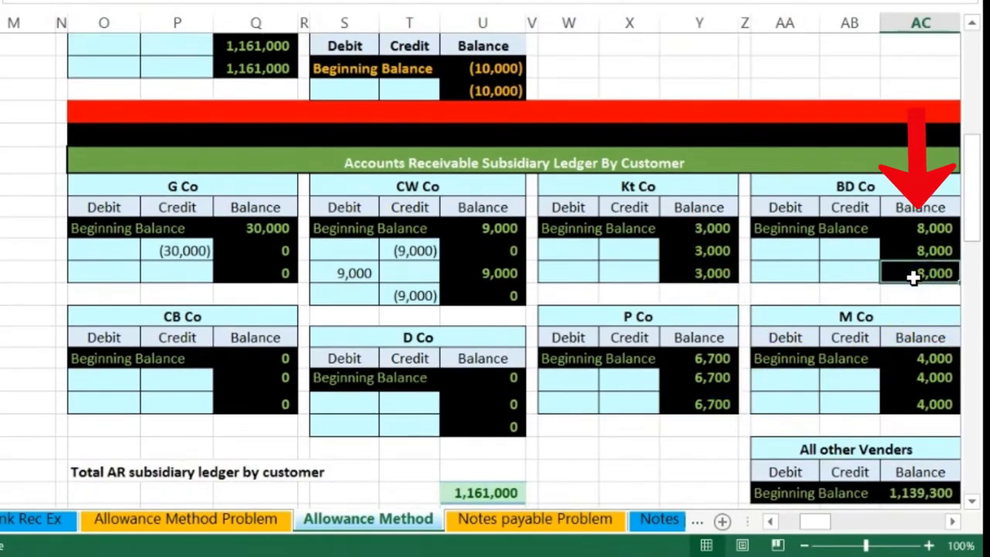
# Step: Switch to Calculator and add P Co's 6,700 and BD Co's 8,000 balances
pyautogui.press('XF86Calculator')
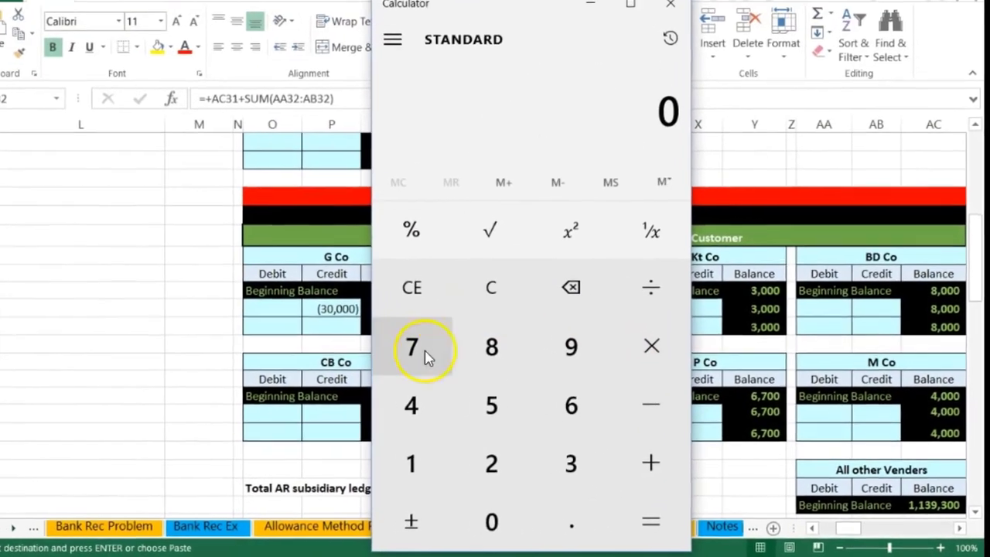
pyautogui.write('6700')
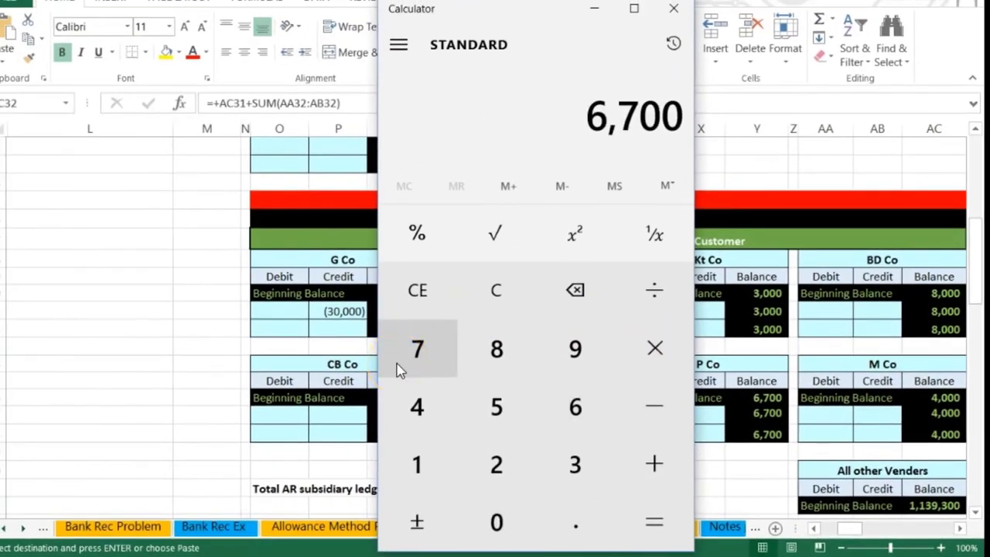
pyautogui.write('+800=')
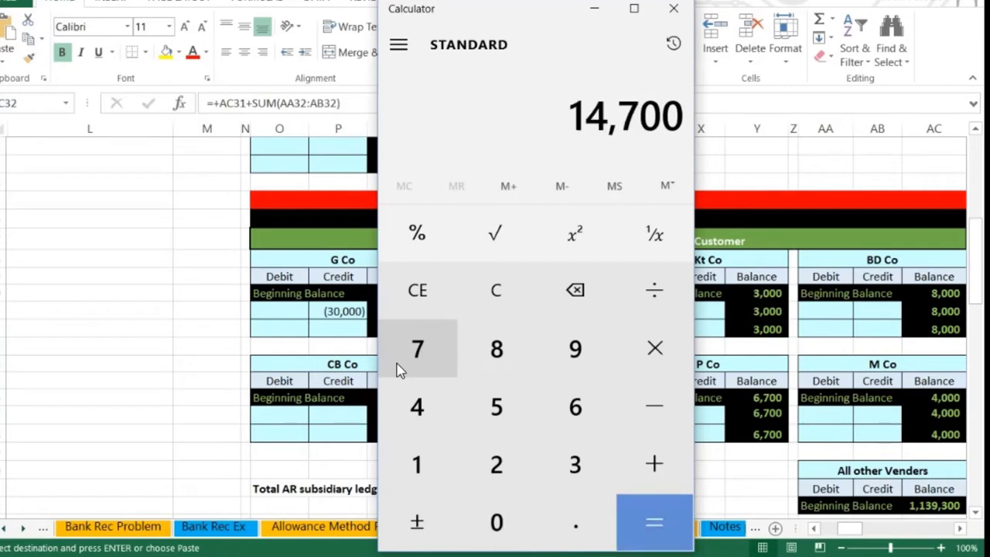
pyautogui.click(348, 371)
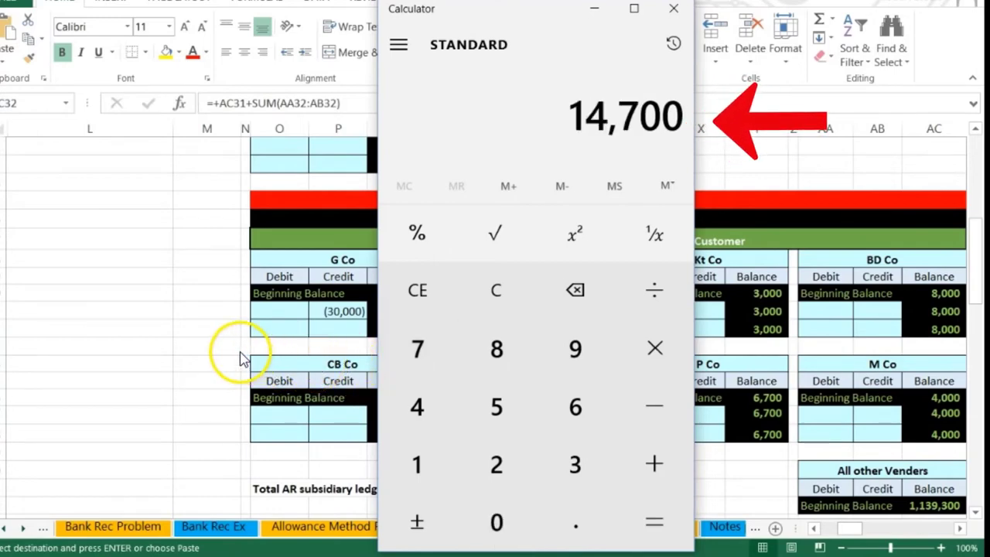
# Step: Return to the journal and enter a credit of -14700 for Accounts Receivable in E19
pyautogui.click(100, 190)
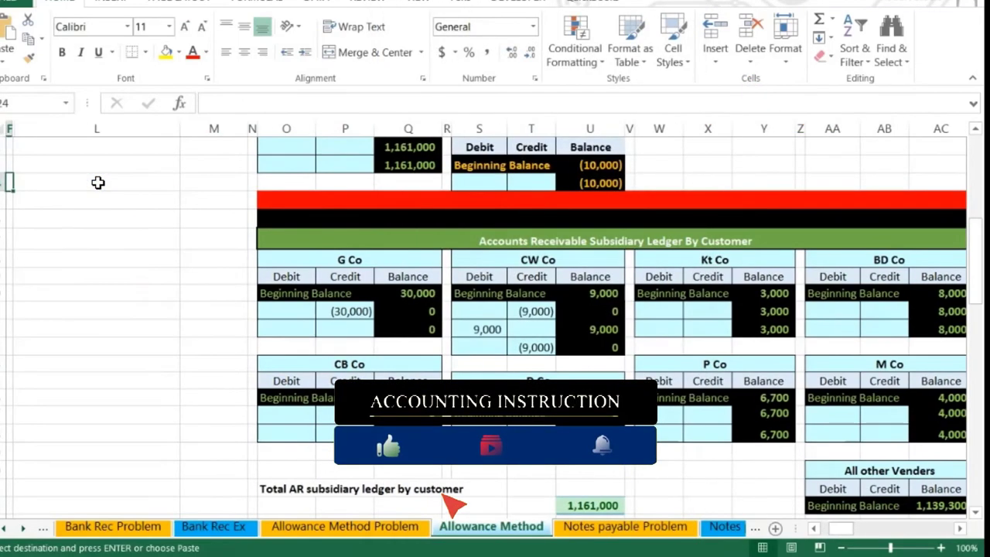
pyautogui.press('Home')
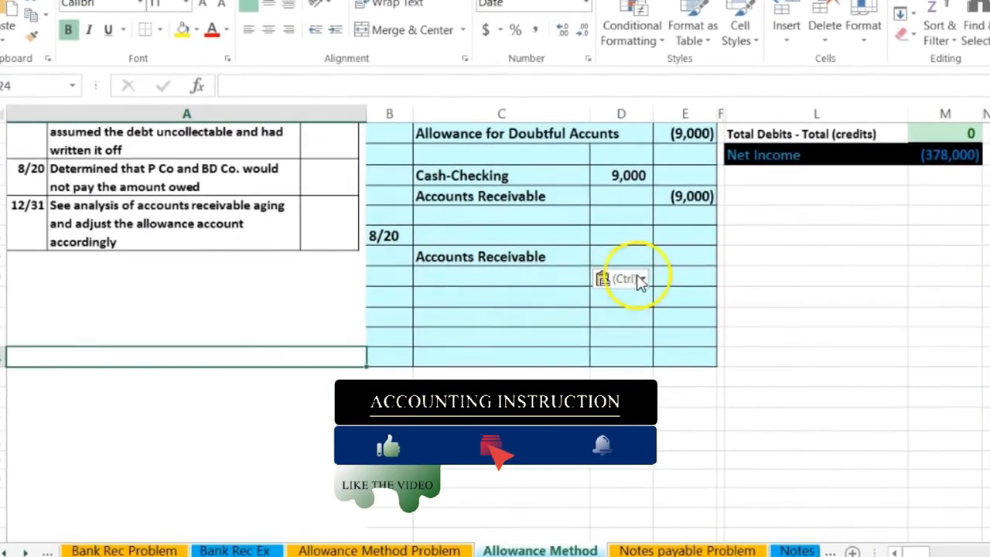
pyautogui.click(731, 256)
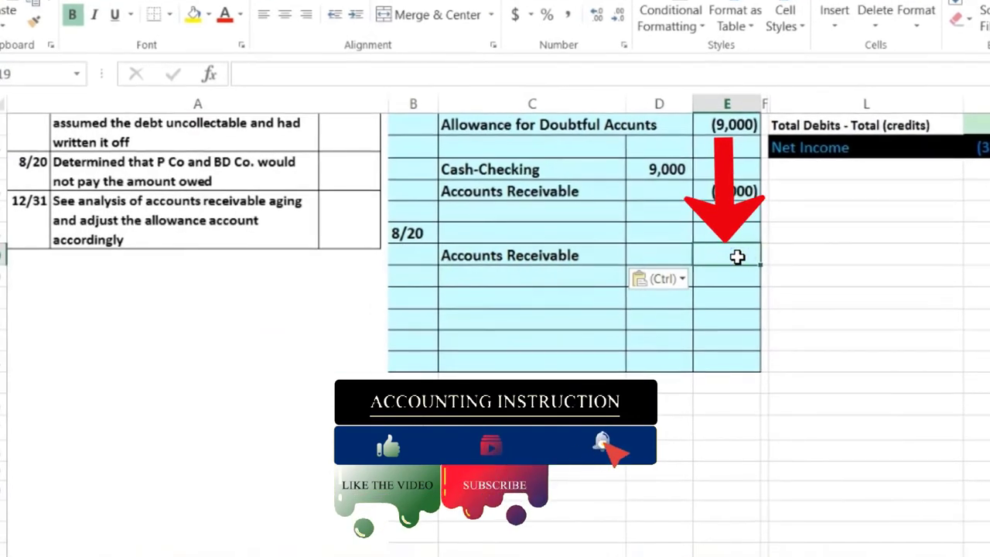
pyautogui.write('-14700')
pyautogui.press('Return')
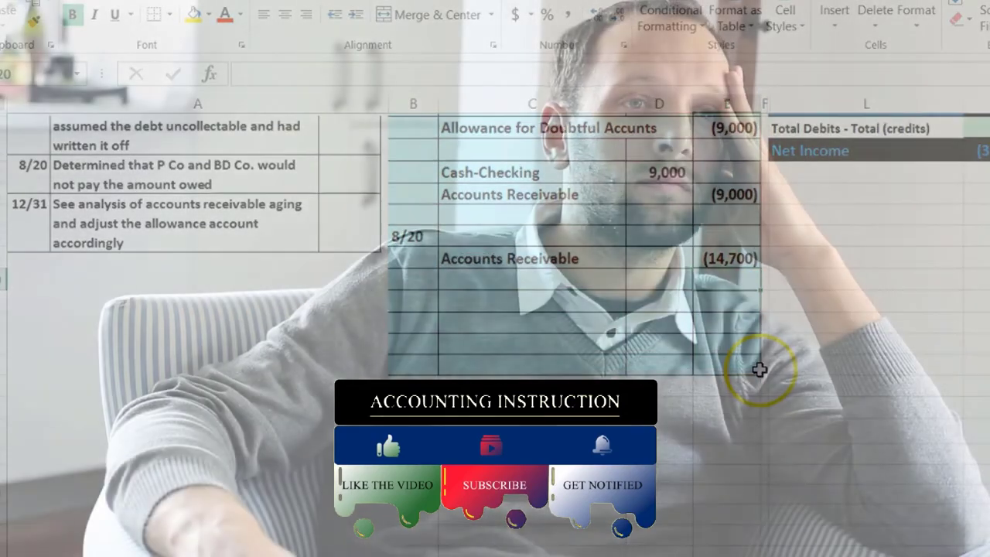
# Step: Enter the matching debit of 14,700 on the first line of the 8/20 entry in D18
pyautogui.scroll(3, 758, 371)
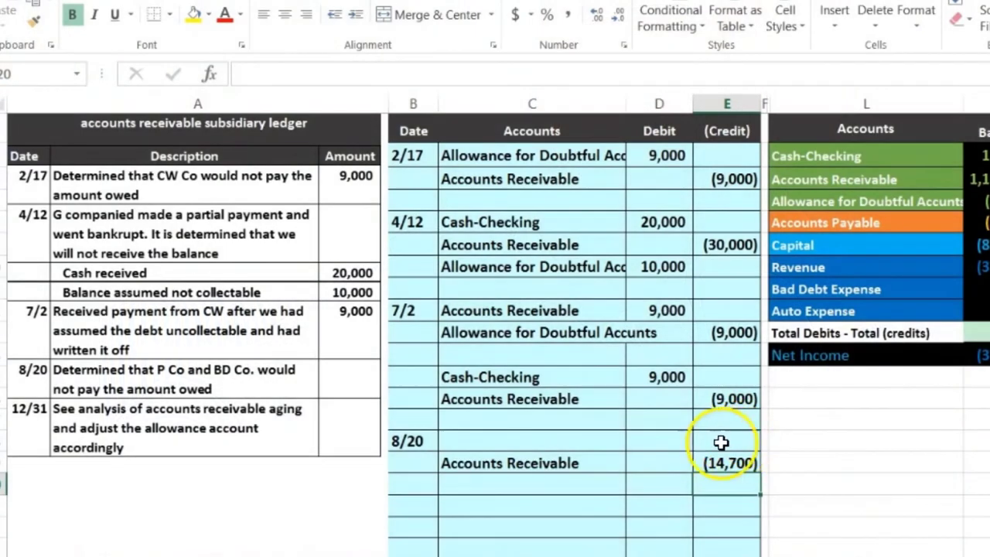
pyautogui.click(674, 441)
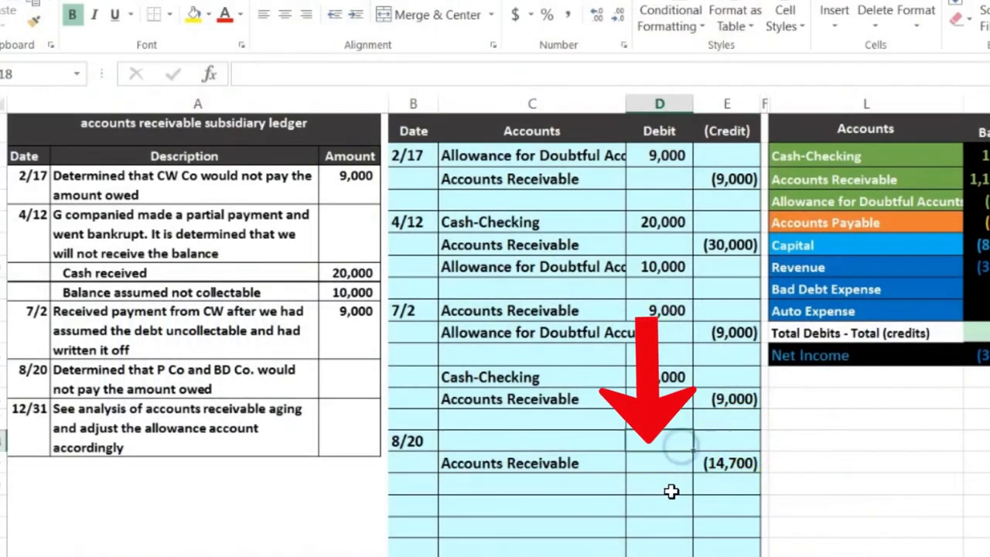
pyautogui.write('14,700')
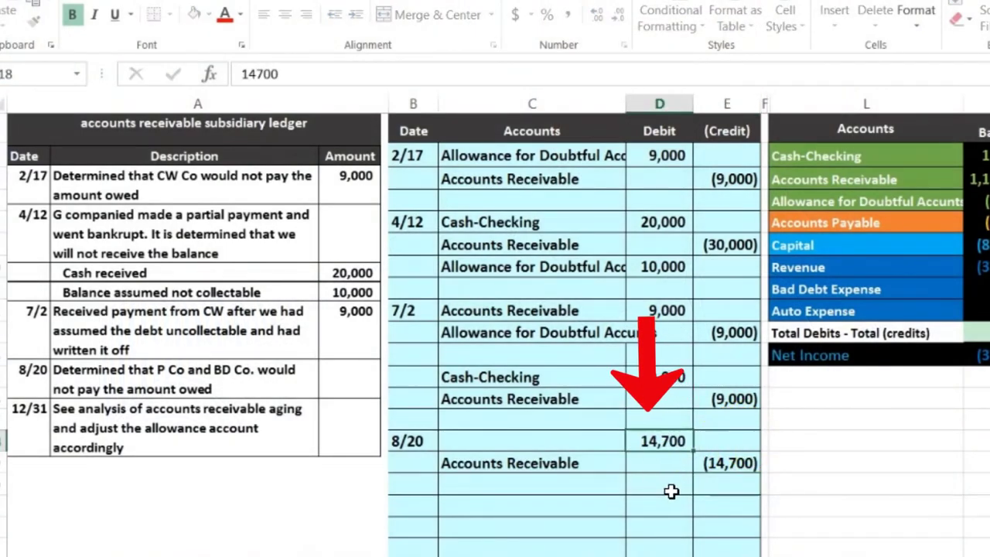
pyautogui.press('Return')
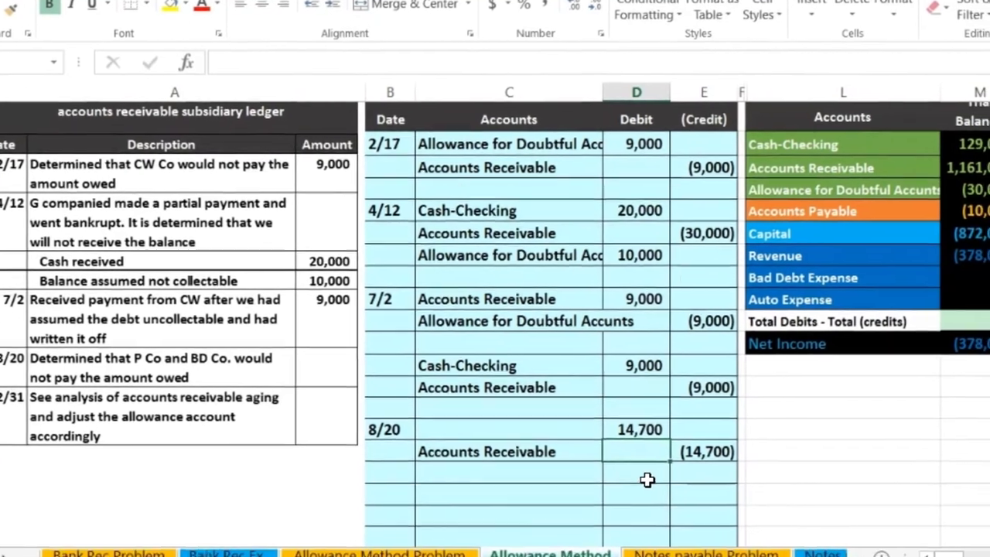
# Step: Examine the Allowance for Doubtful Accounts line and its balance in the trial balance for the debit side of the entry
pyautogui.click(860, 294)
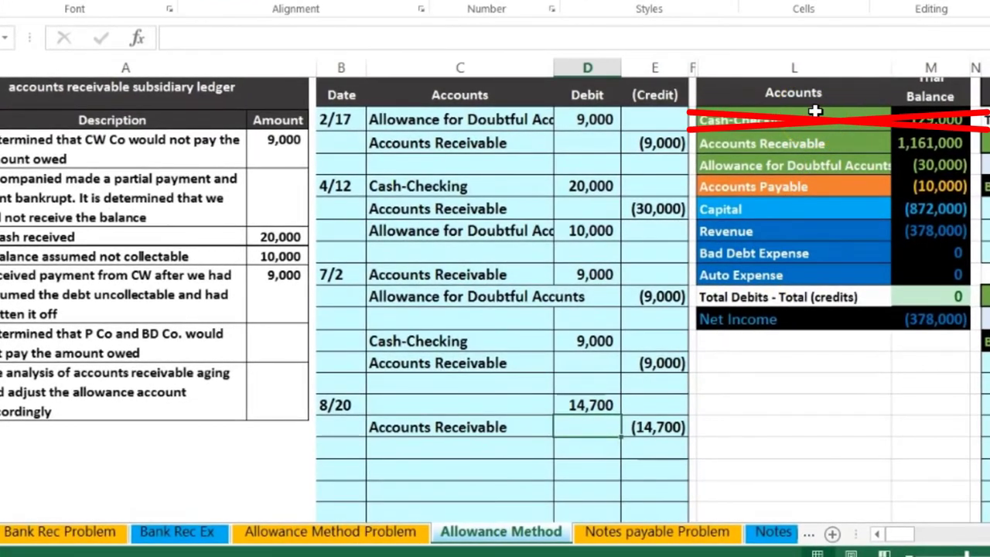
pyautogui.click(850, 165)
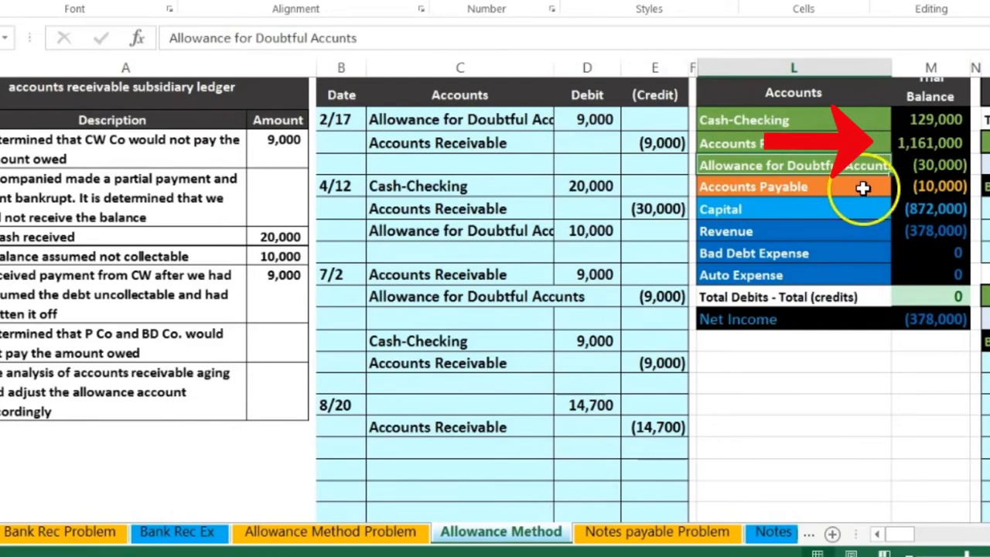
pyautogui.click(903, 164)
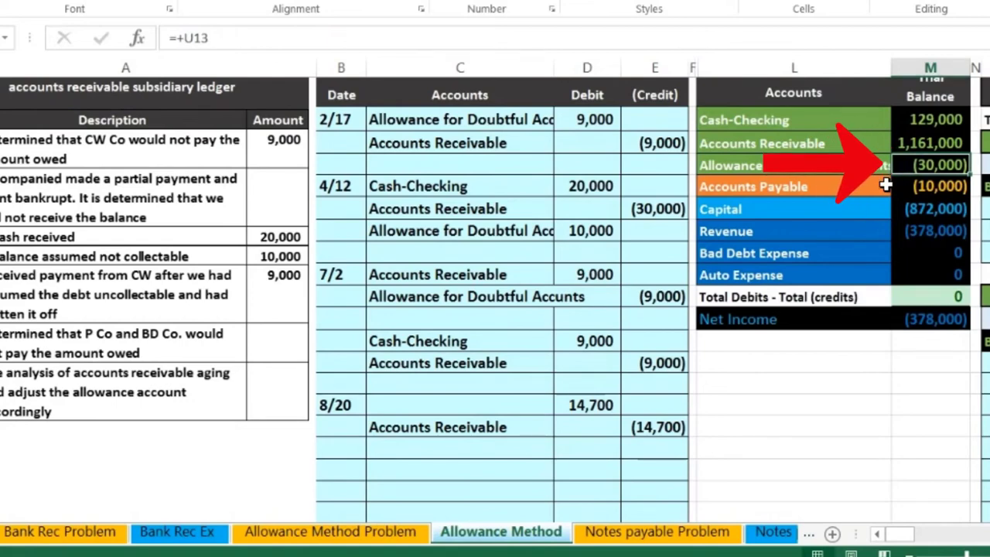
pyautogui.click(879, 170)
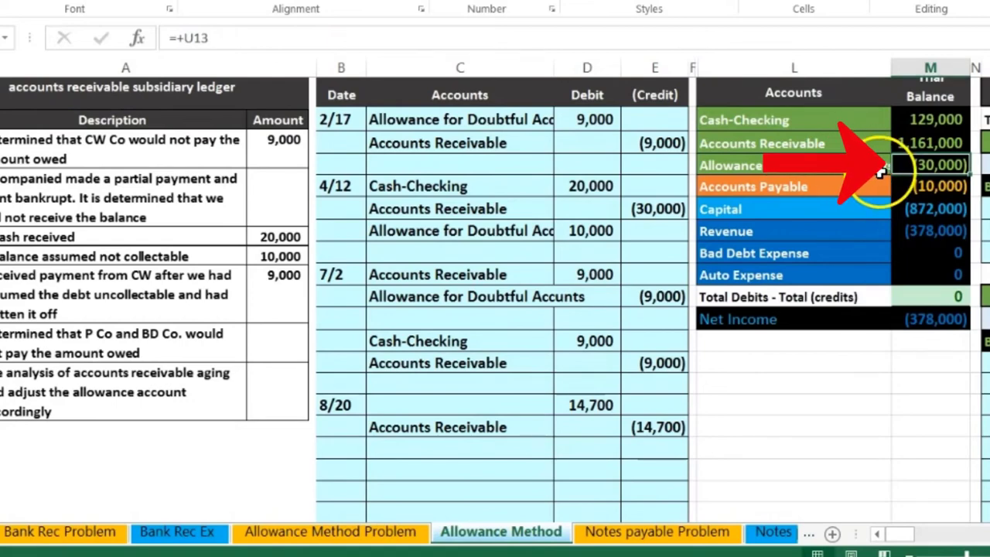
# Step: Compare the trial balance's Accounts Receivable and Allowance for Doubtful Accounts balances and check their combined sum as net receivables
pyautogui.click(901, 139)
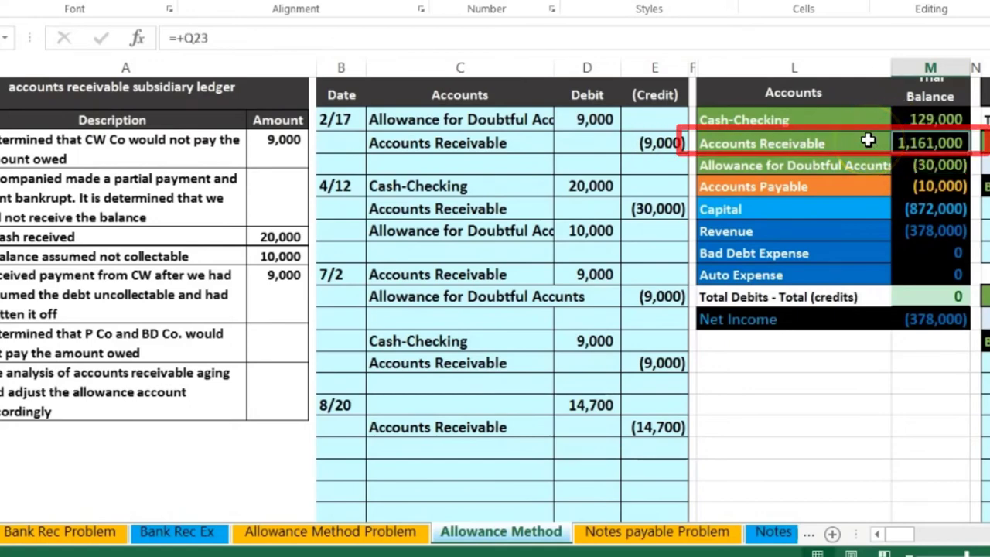
pyautogui.click(904, 163)
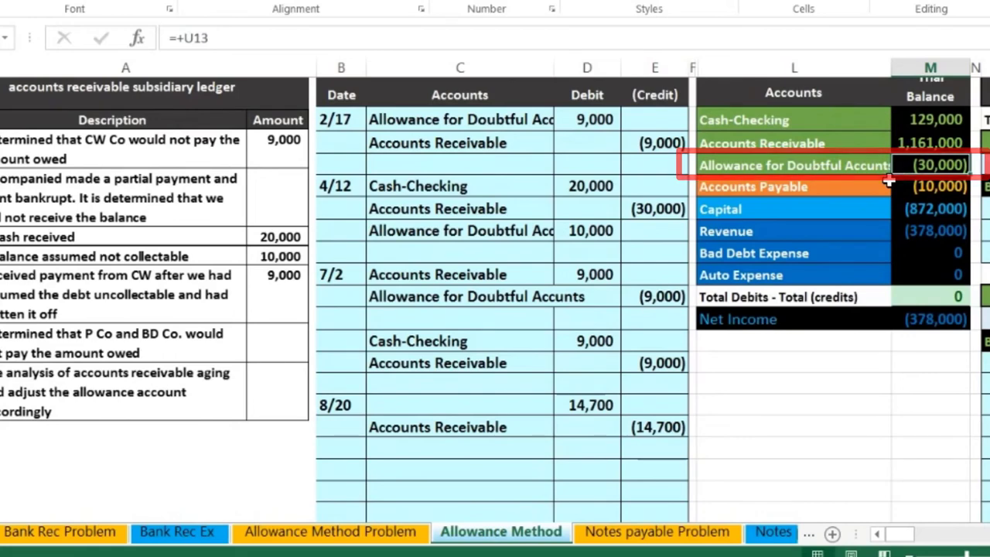
pyautogui.click(906, 143)
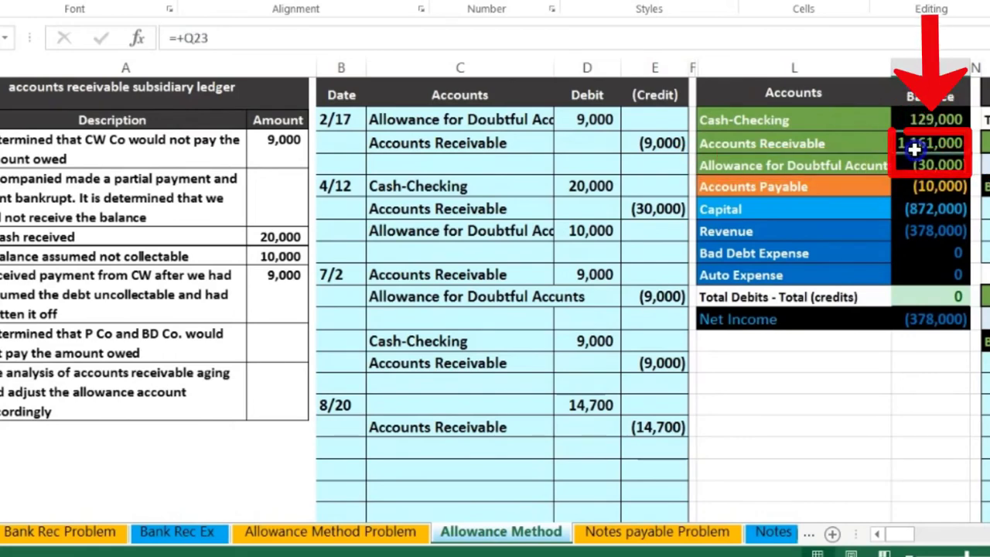
pyautogui.moveTo(903, 142); pyautogui.dragTo(914, 160)
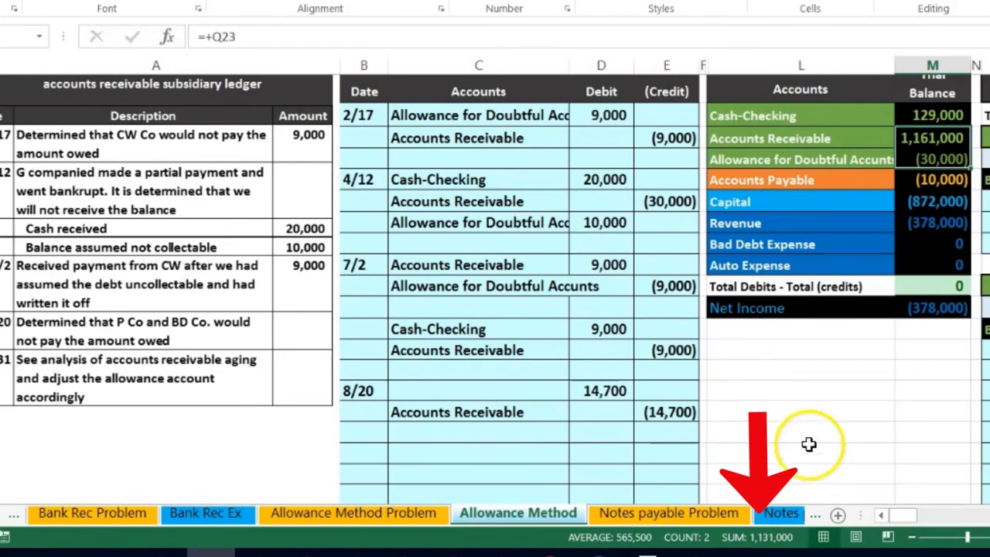
# Step: Copy the Allowance for Doubtful Accounts name from the trial balance and paste it as values into C18 of the 8/20 entry
pyautogui.click(761, 157)
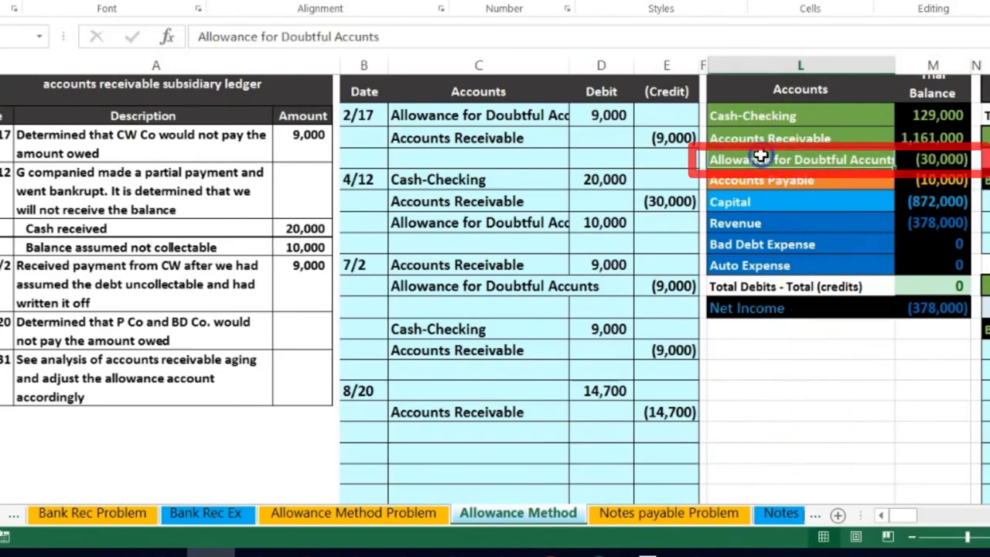
pyautogui.rightClick(762, 158)
pyautogui.click(802, 193)
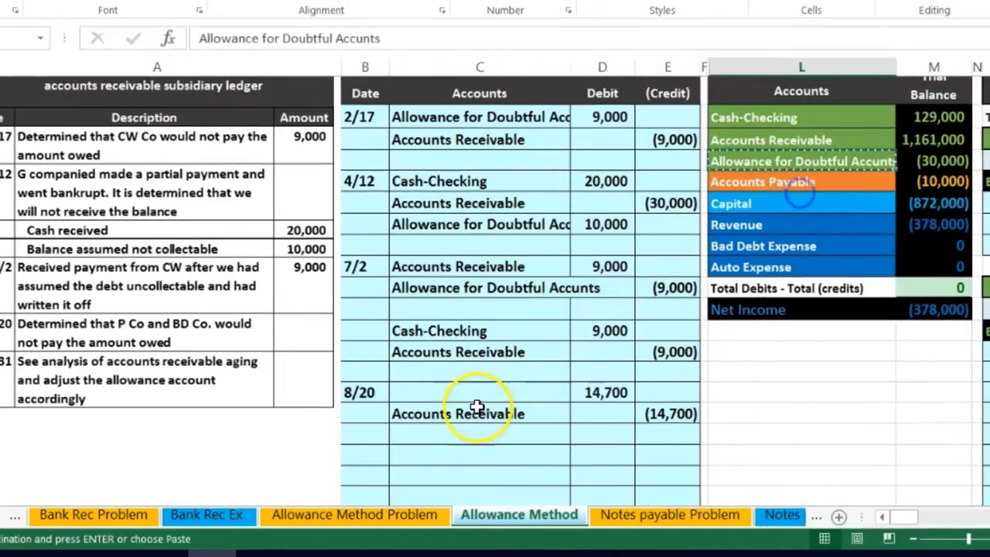
pyautogui.click(478, 390)
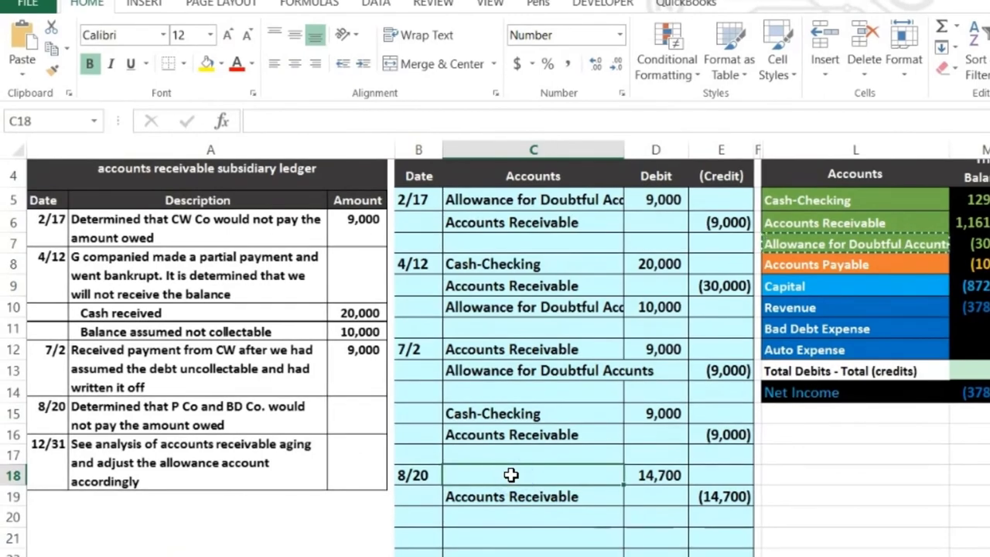
pyautogui.rightClick(511, 475)
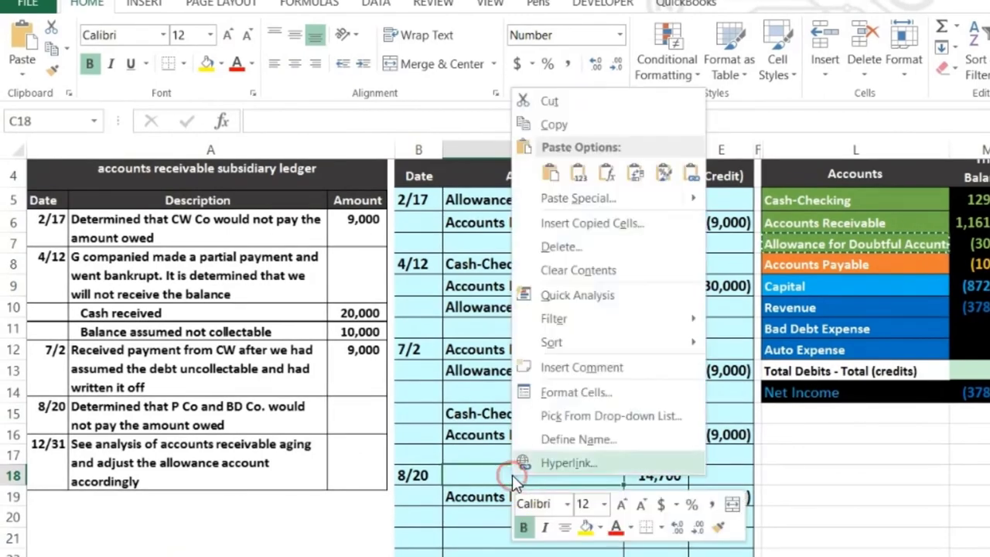
pyautogui.click(569, 169)
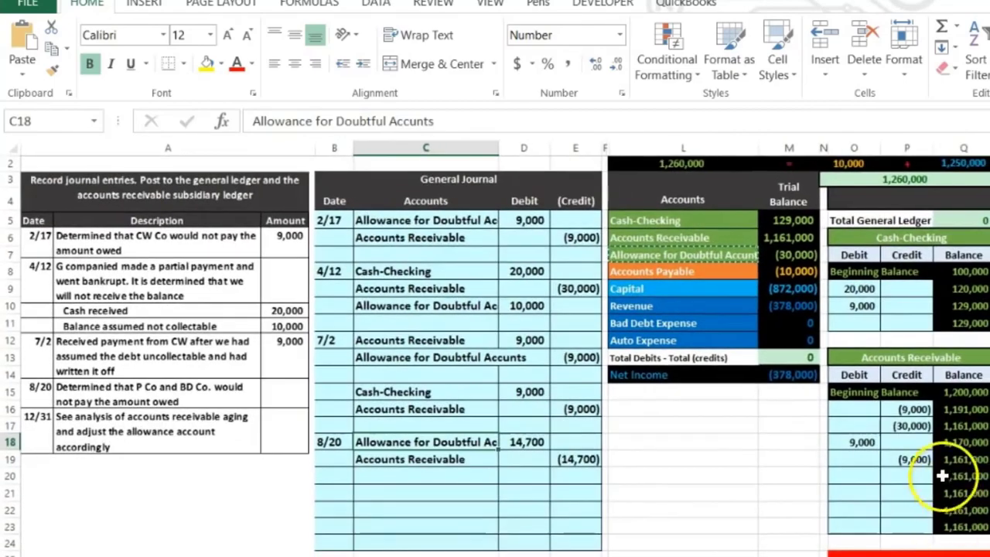
# Step: Trace the 8/20 allowance debit through the trial balance to its general ledger account and select debit cell S12 for posting
pyautogui.click(937, 475)
pyautogui.press('Right')
pyautogui.press('Right')
pyautogui.press('Right')
pyautogui.press('Right')
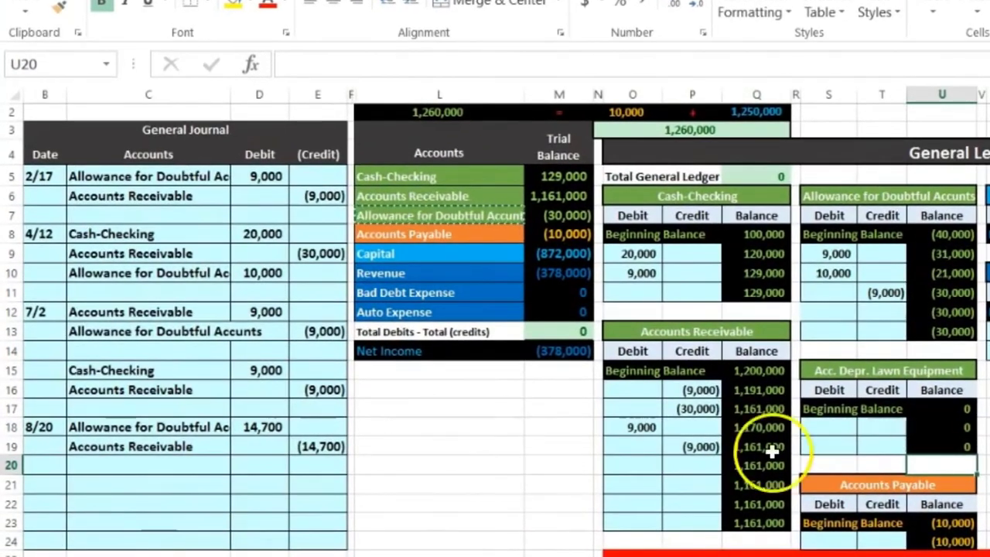
pyautogui.click(190, 427)
pyautogui.moveTo(190, 427); pyautogui.dragTo(265, 426)
pyautogui.moveTo(377, 212); pyautogui.dragTo(549, 212)
pyautogui.hotkey('ctrl', 'c')
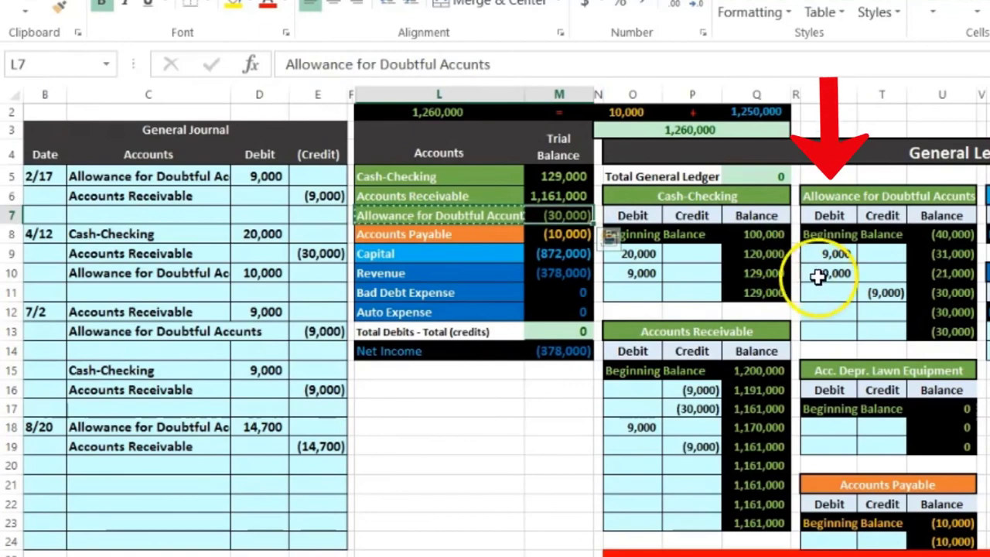
pyautogui.click(831, 310)
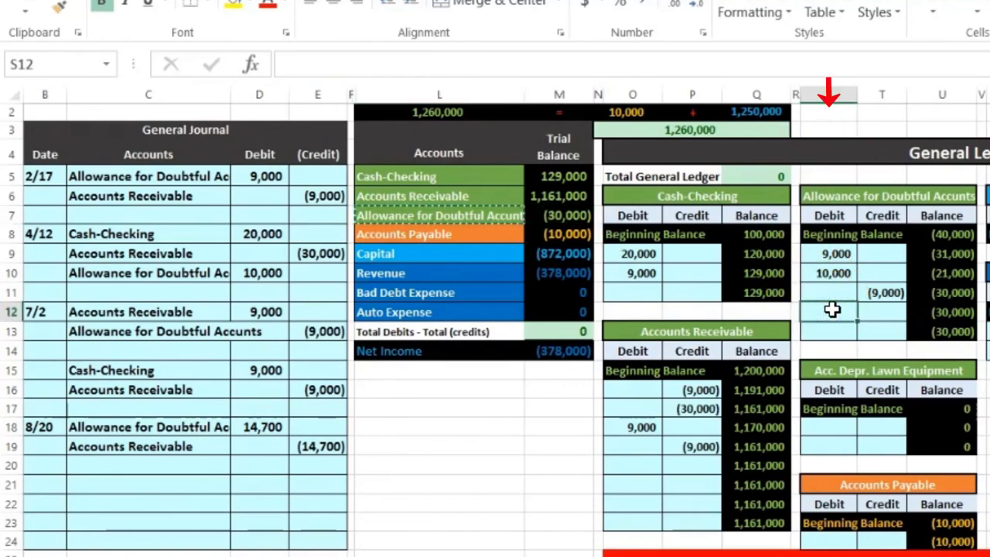